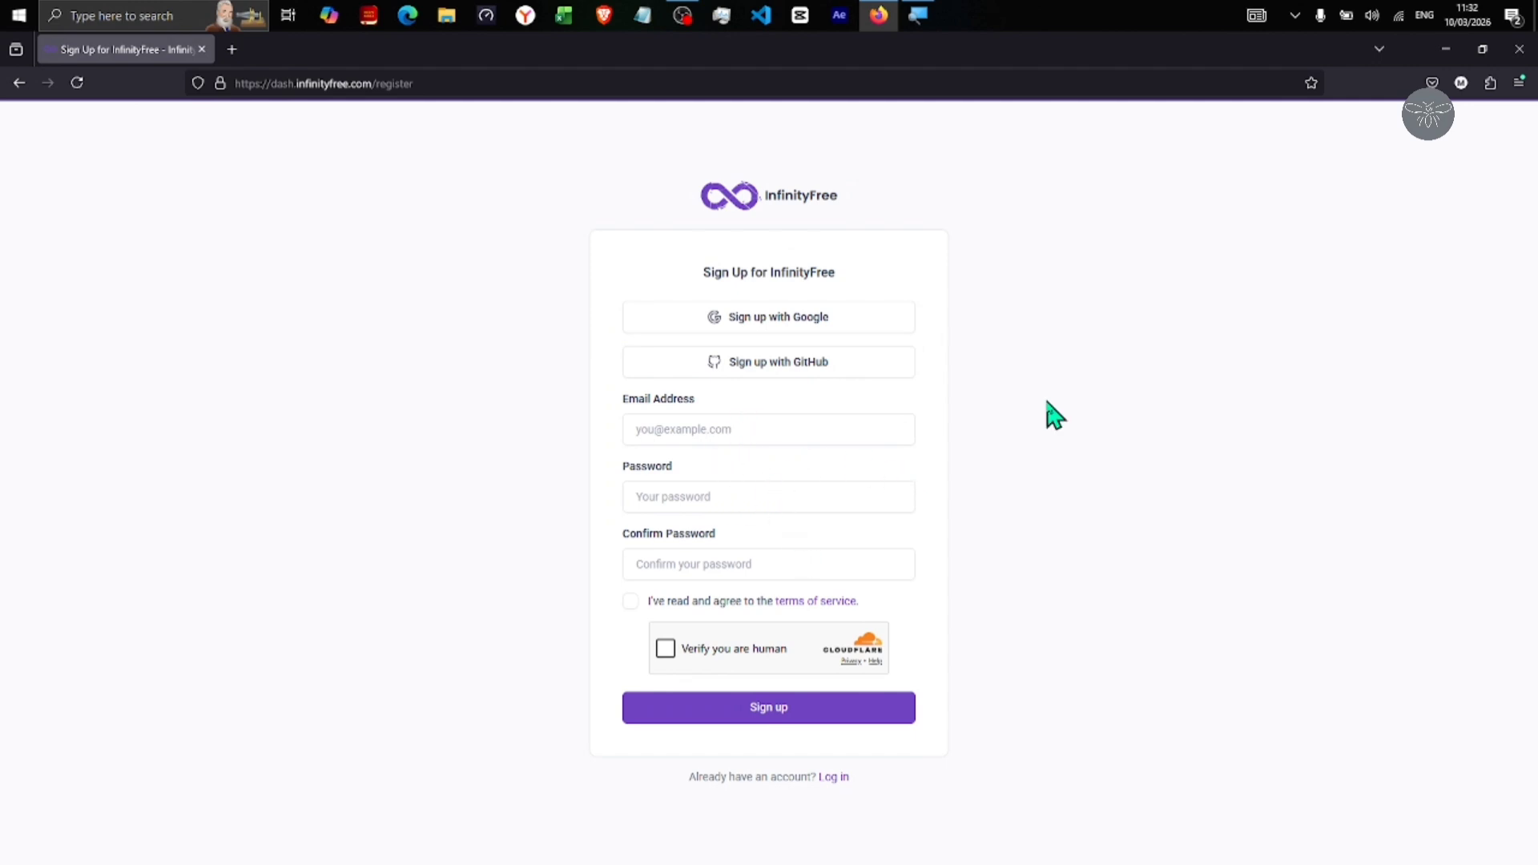
Sign up with a Google account and start creating the first hosting account
left_click(830, 334)
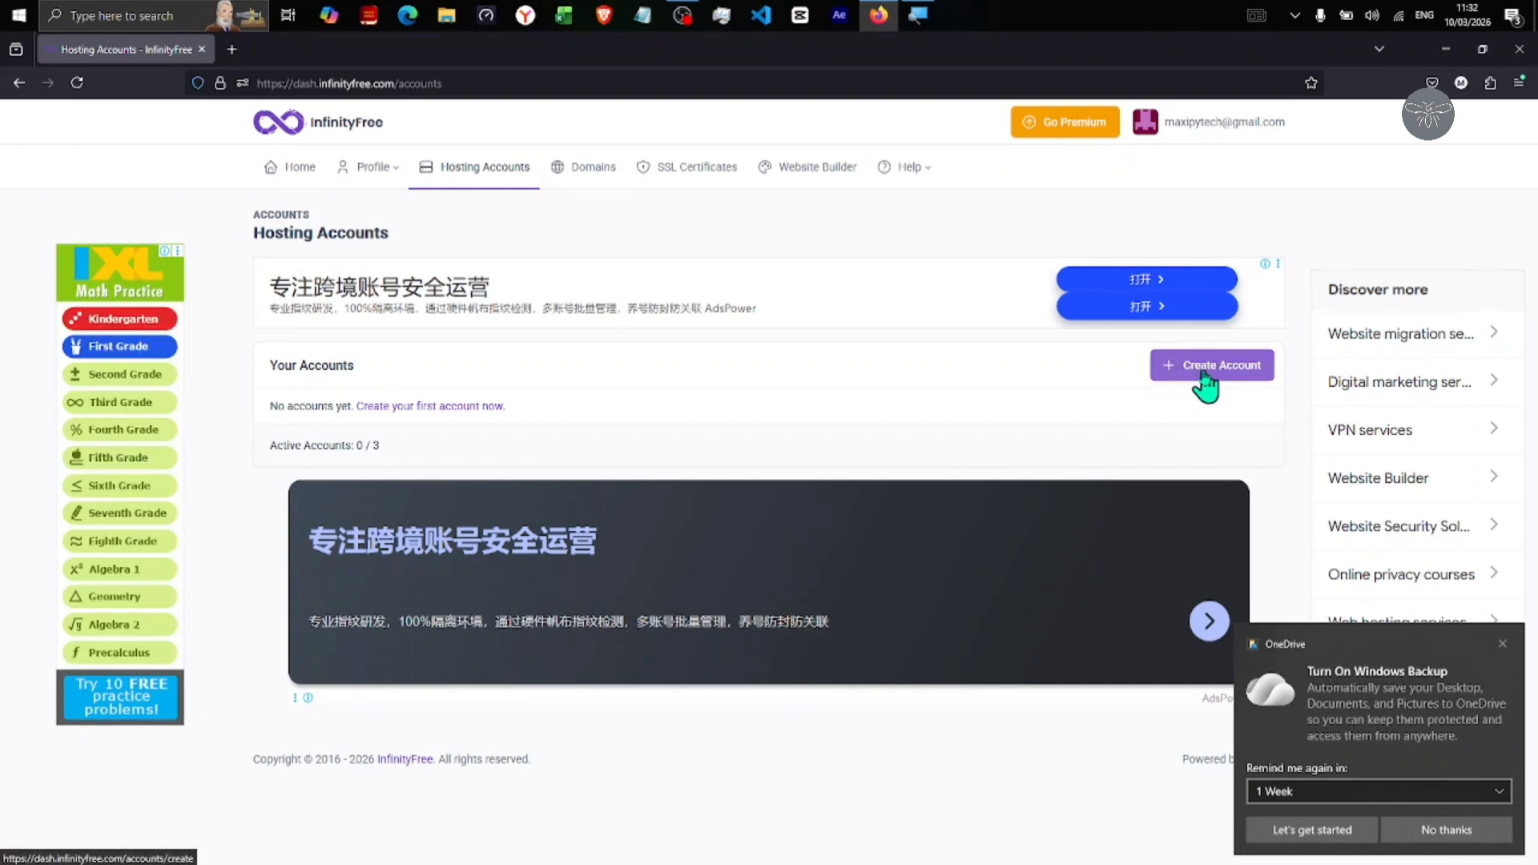
left_click(454, 407)
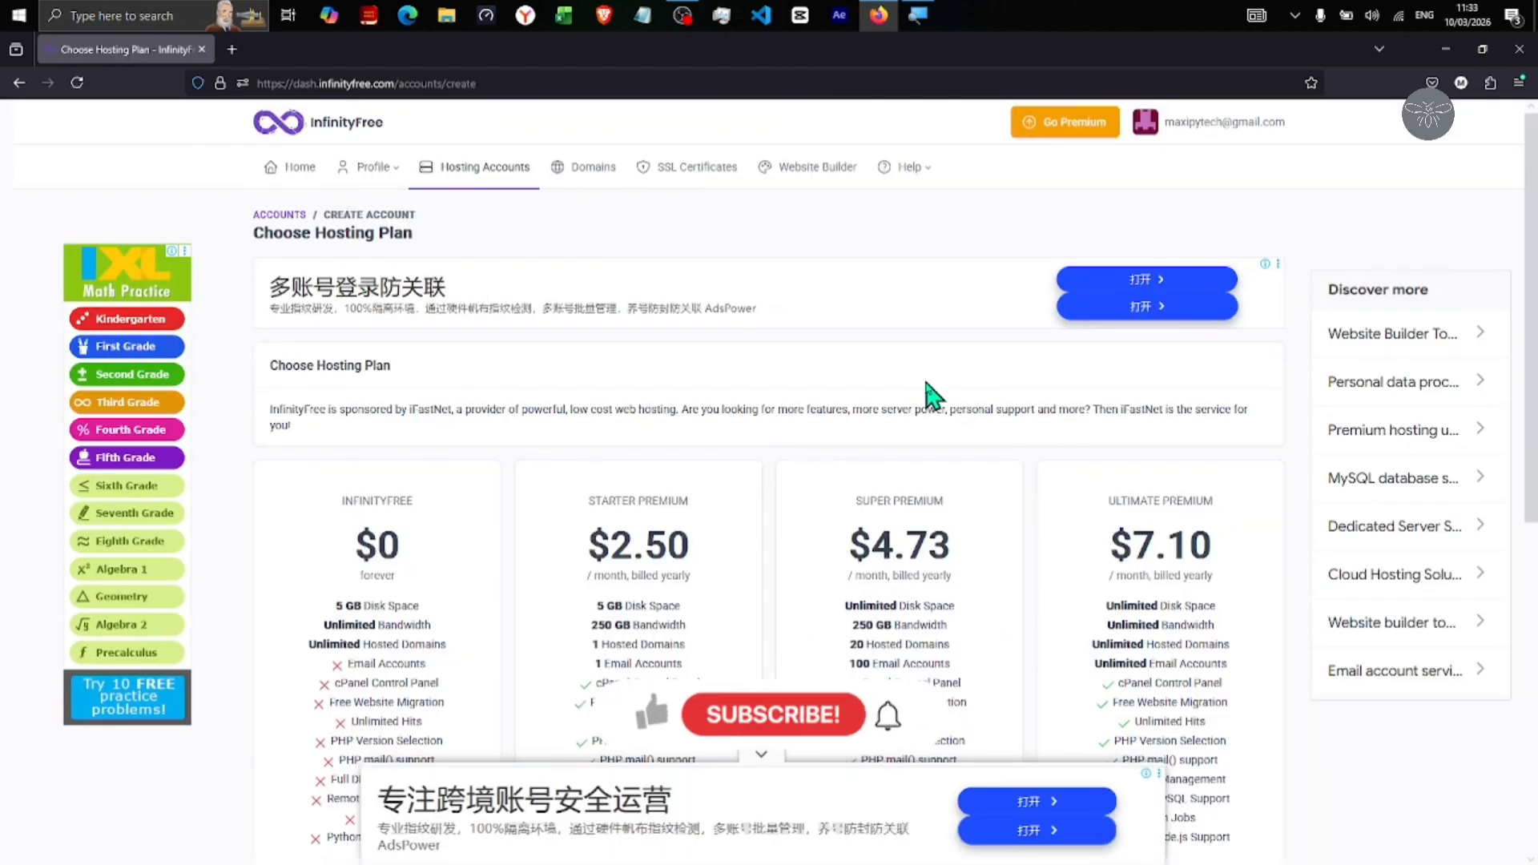
scroll(927, 388, "down", 3)
scroll(928, 381, "down", 3)
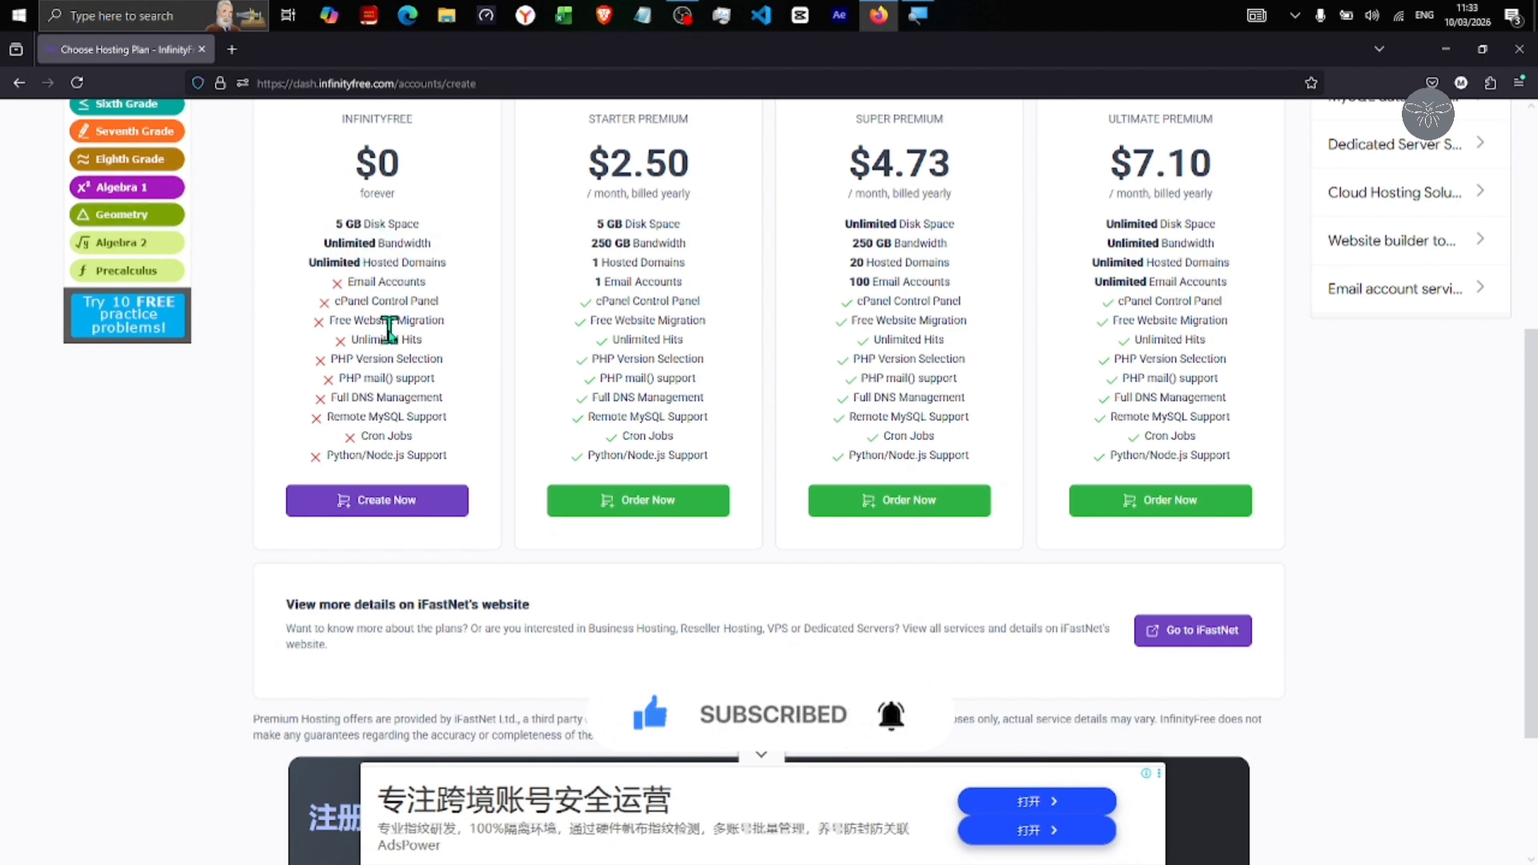
Compare the free plan's missing cPanel with the premium plans' feature lists
left_click_drag(340, 304, 425, 307)
left_click(425, 307)
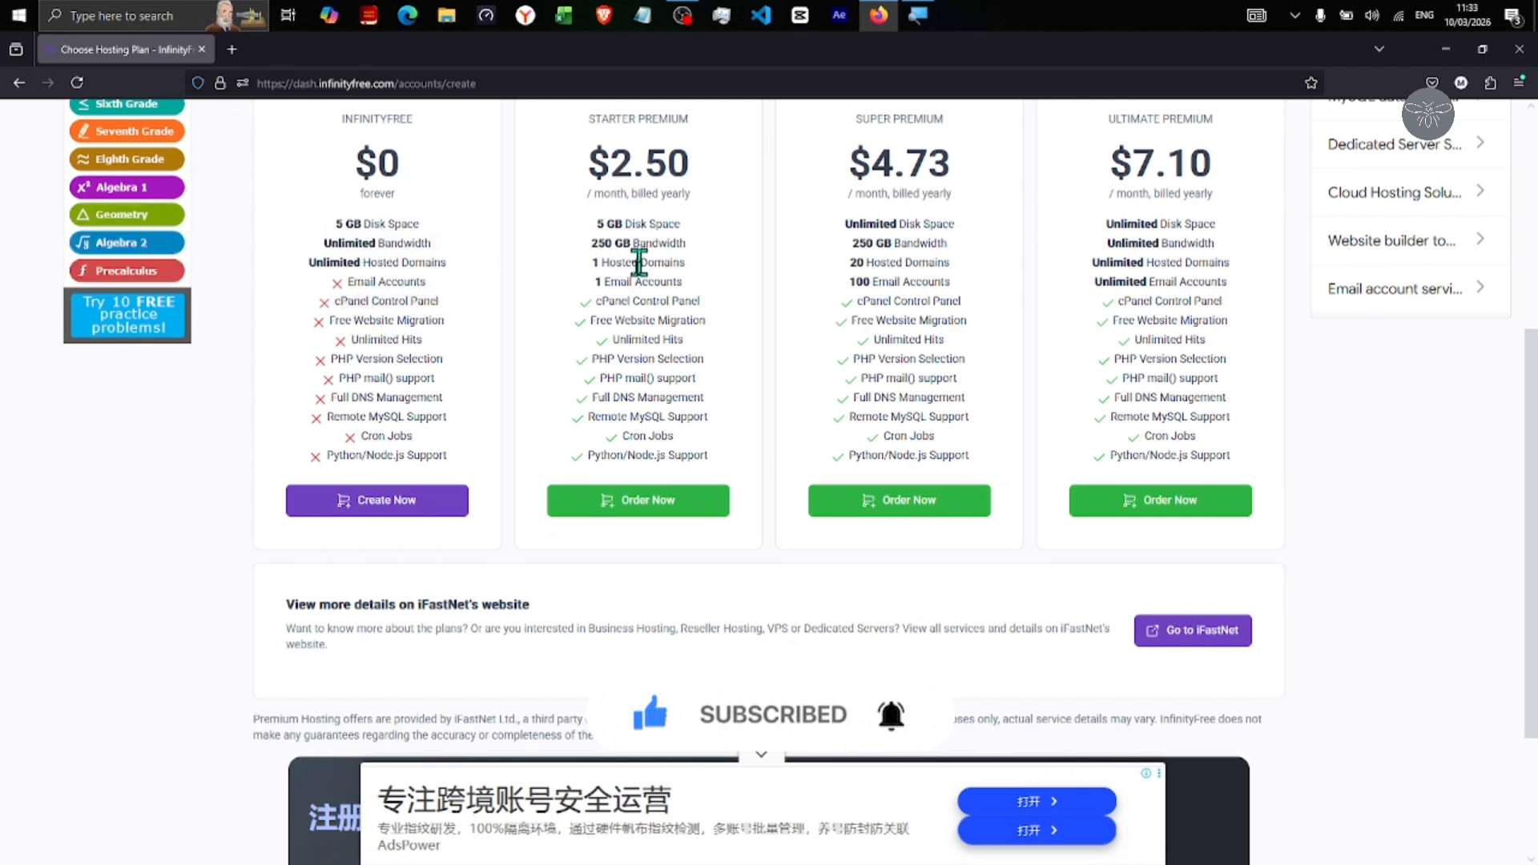
left_click_drag(585, 296, 1164, 340)
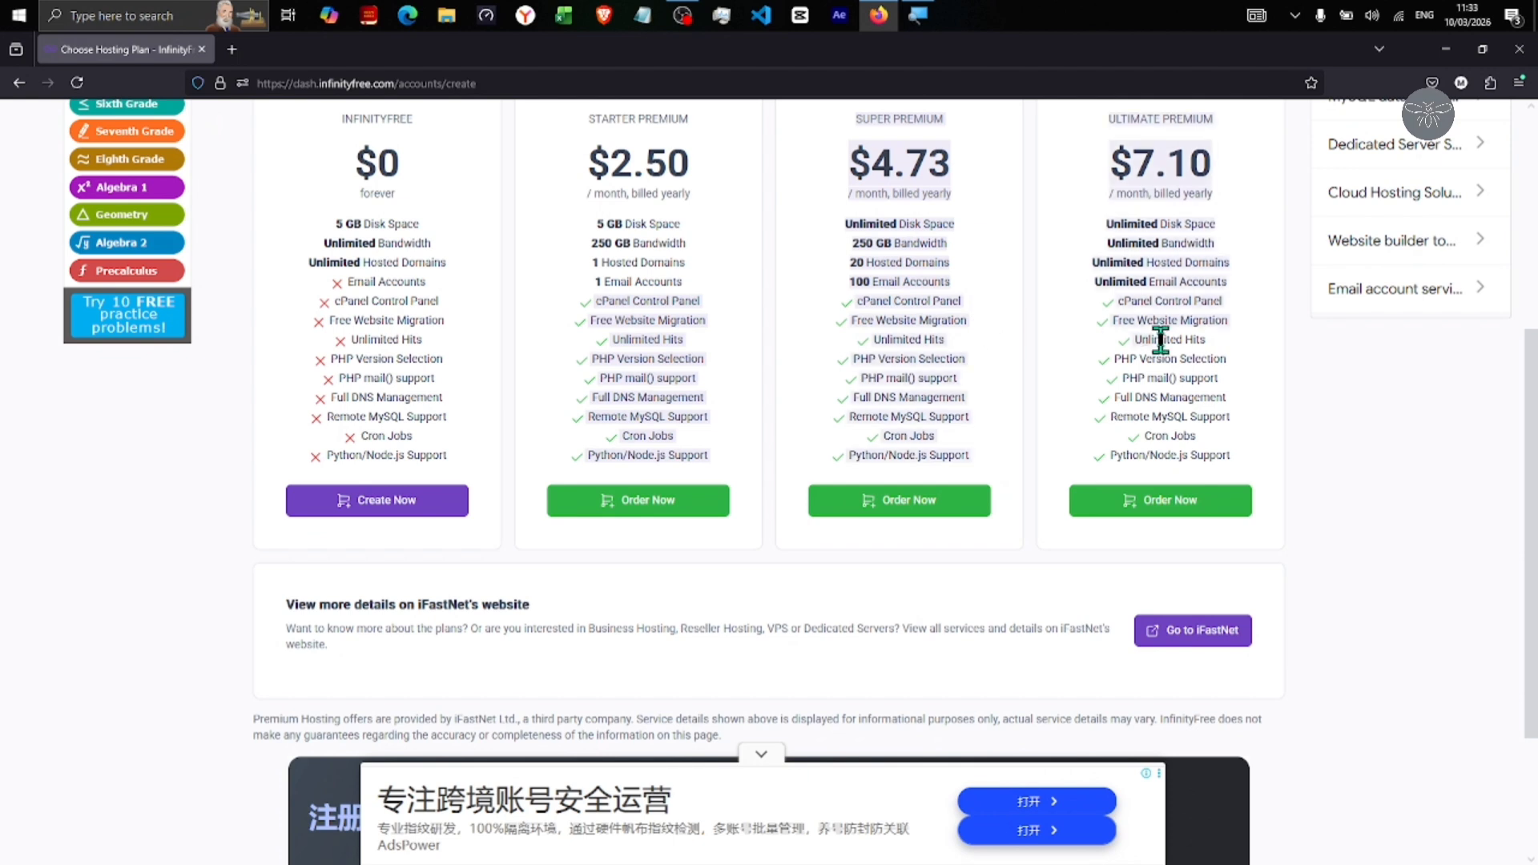
left_click(481, 521)
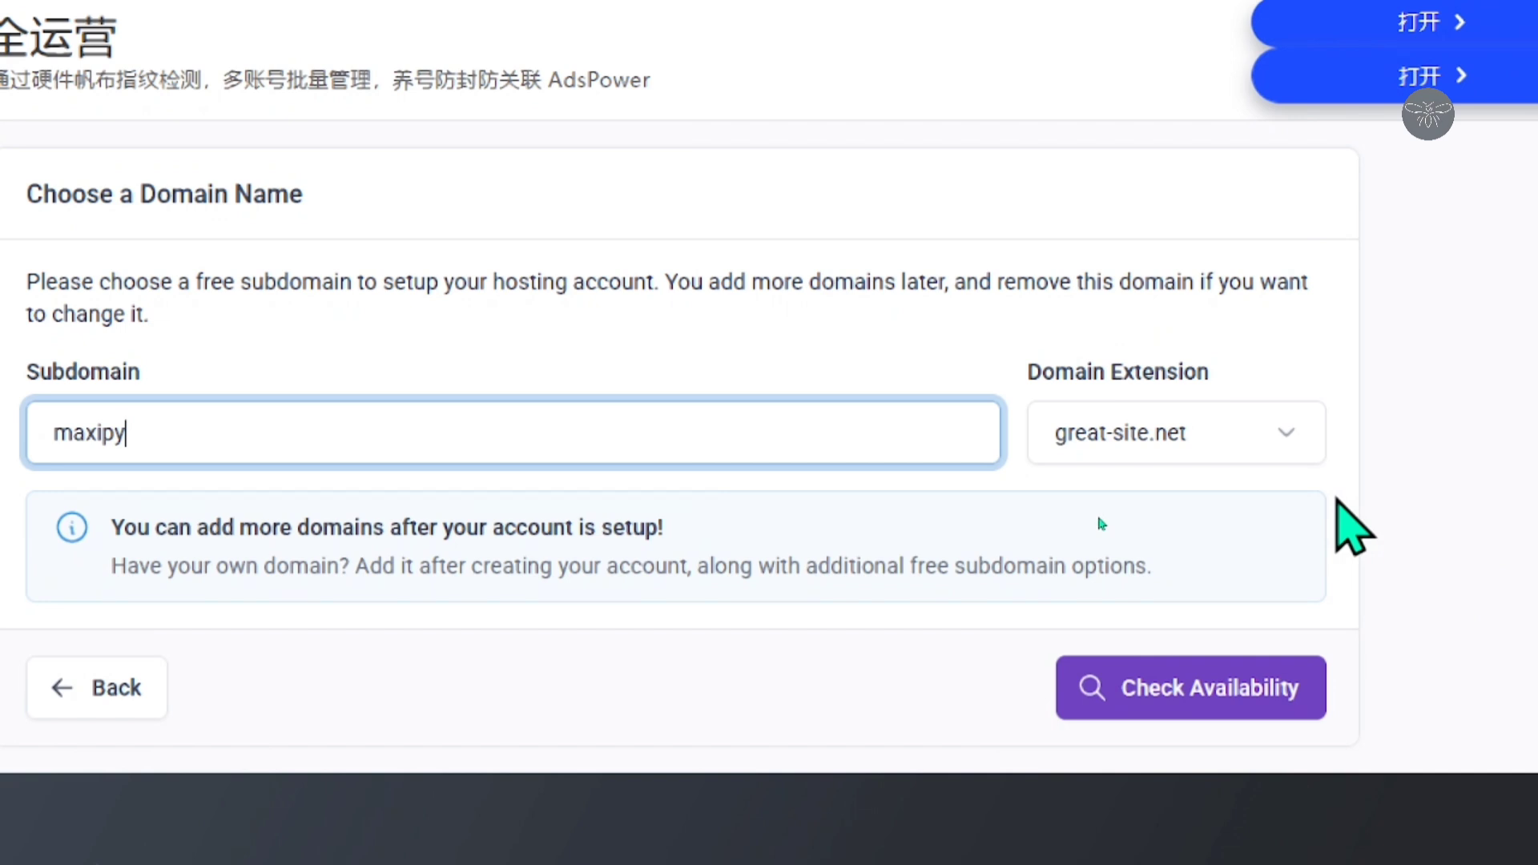
Keep the great-site.net extension and check whether subdomain maxipy is available
left_click(1249, 432)
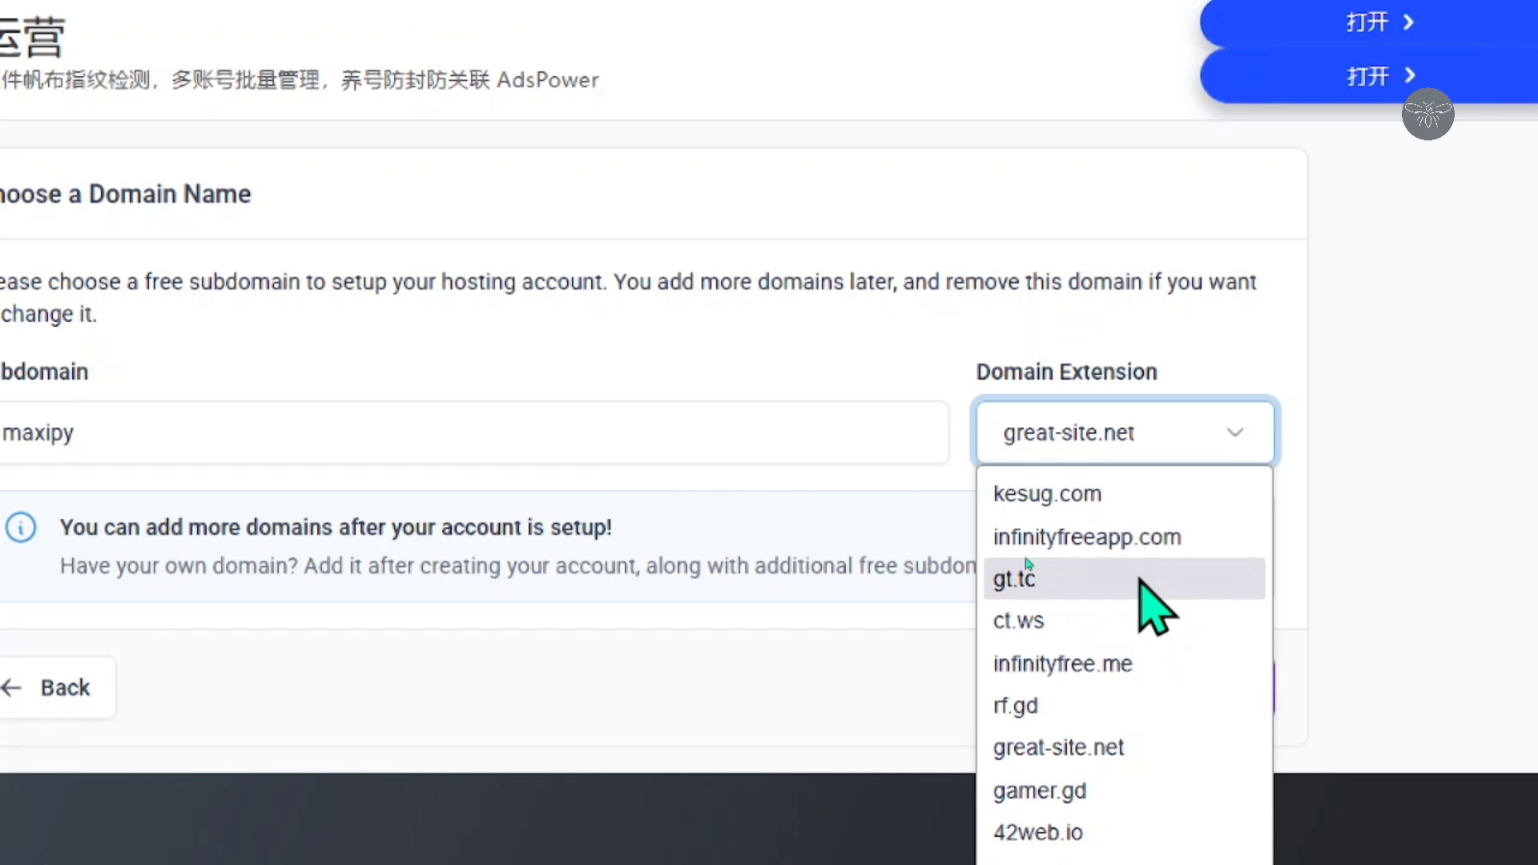
left_click(1122, 747)
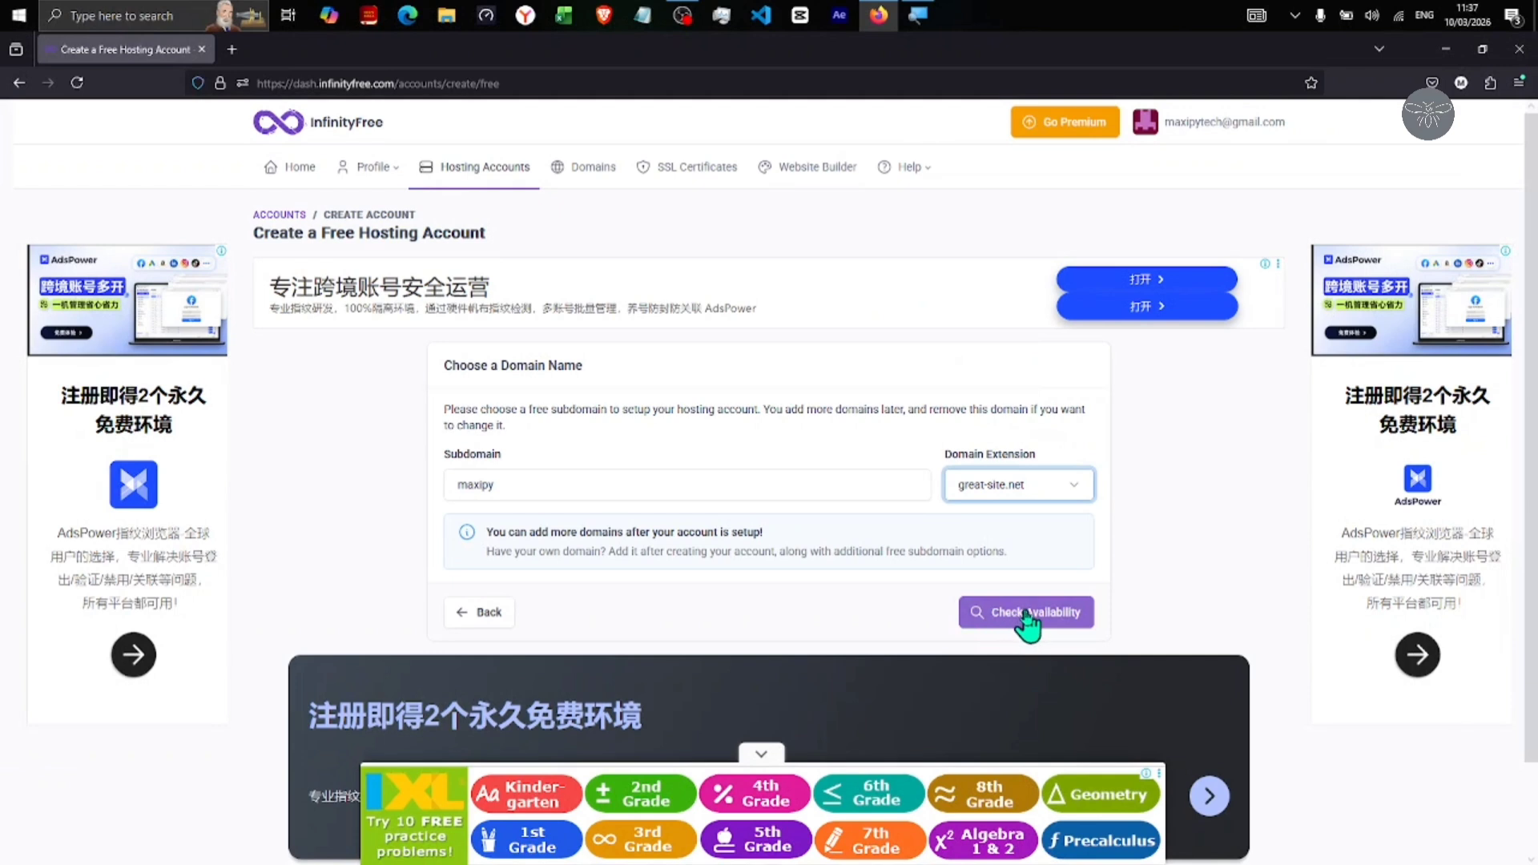
left_click(1028, 616)
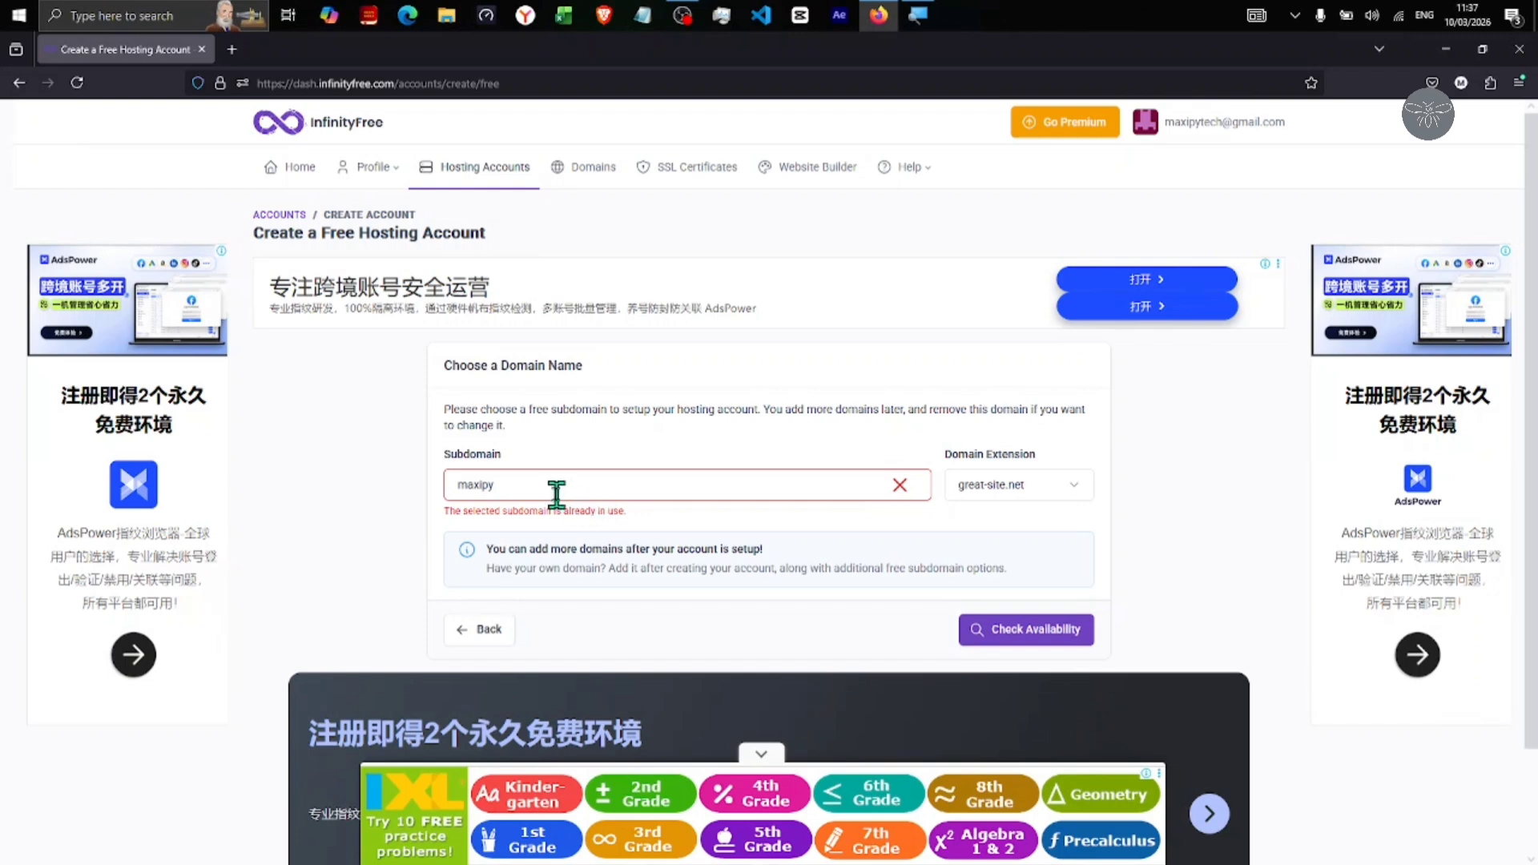
Change the taken subdomain to maxipytech and check availability again
left_click(525, 485)
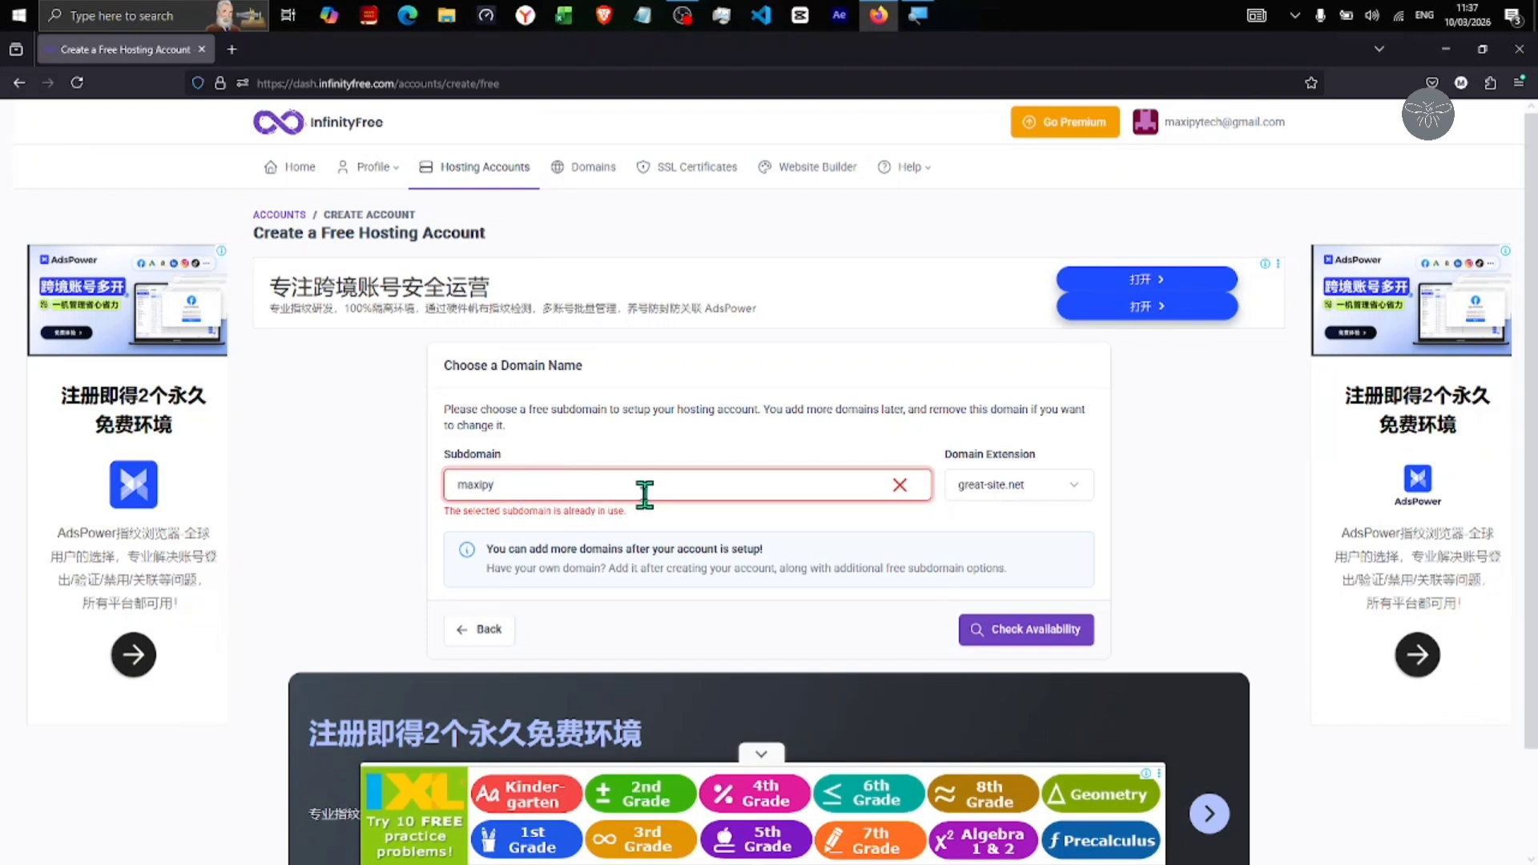
type("tech")
left_click(1034, 632)
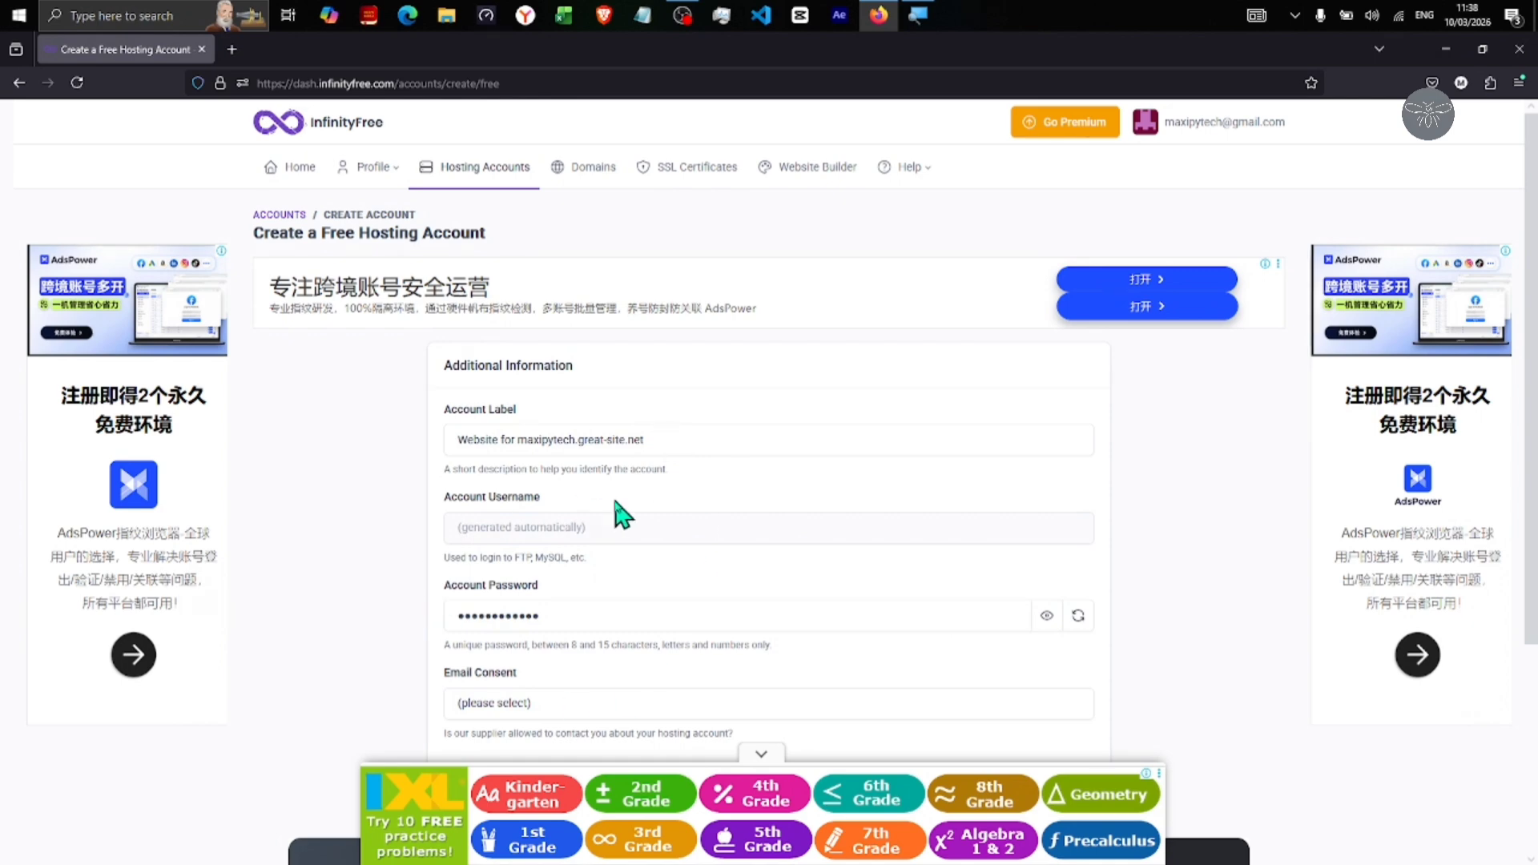
Set Email Consent to I Approve and create the maxipytech.great-site.net account
scroll(653, 532, "down", 2)
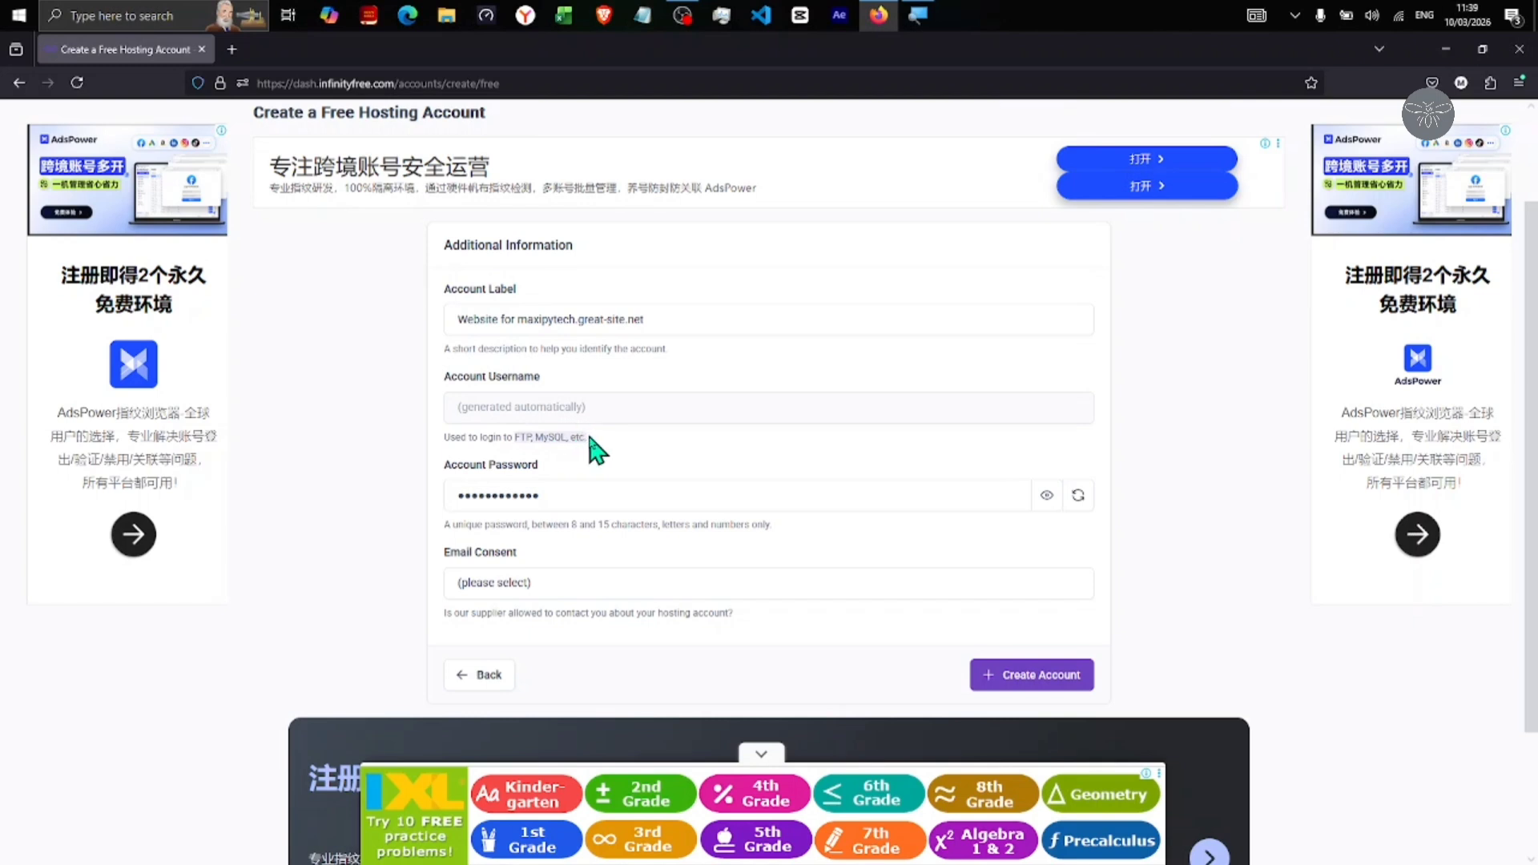
left_click(546, 581)
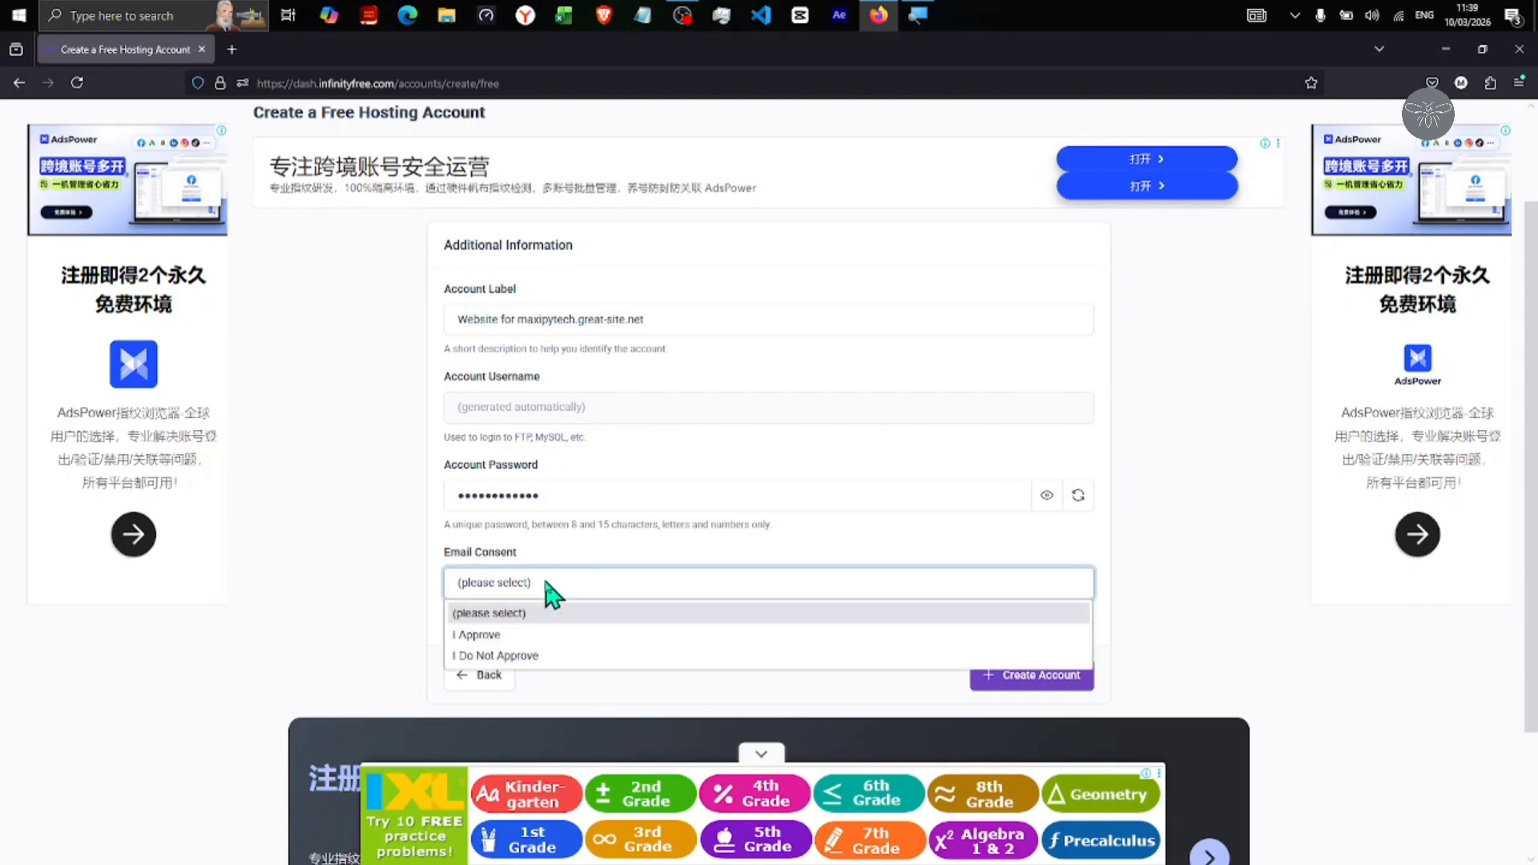
left_click(495, 637)
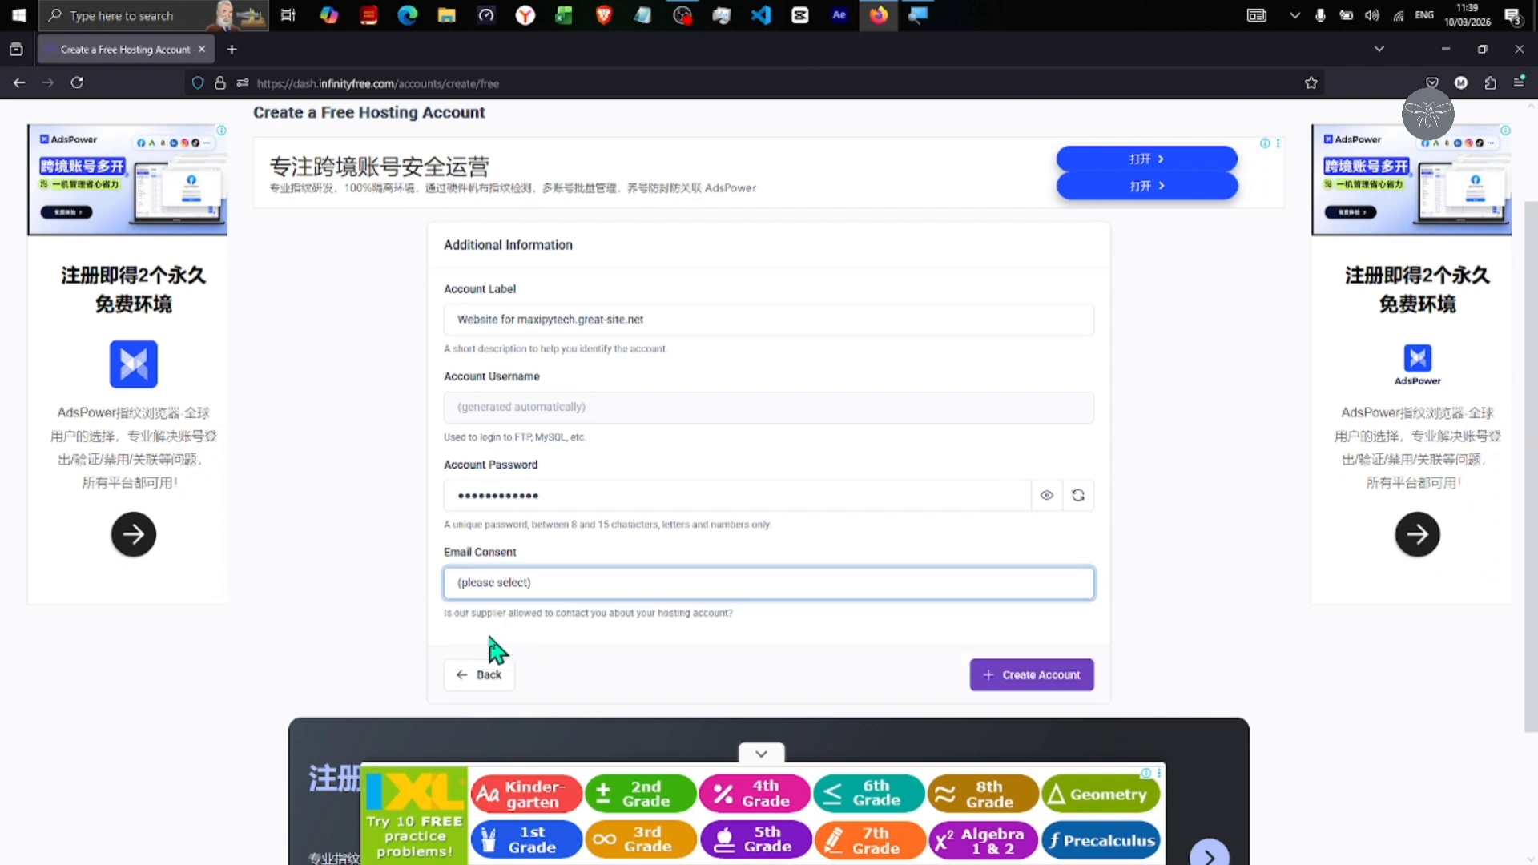
left_click(1041, 676)
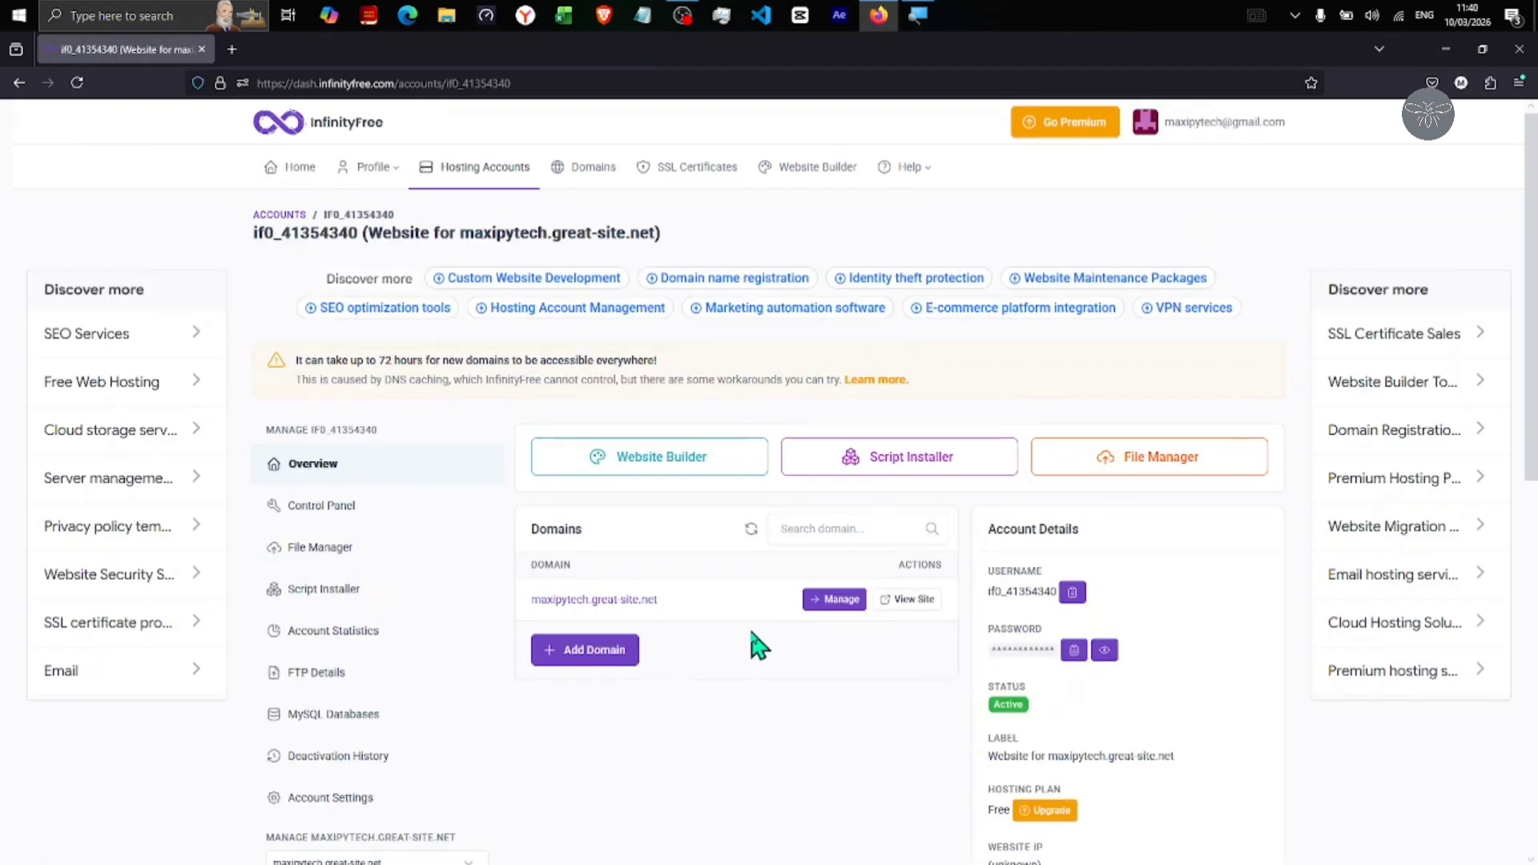
View maxipytech.great-site.net's 'Your domain is ready!' page in a new tab, then return to the overview
scroll(836, 821, "down", 2)
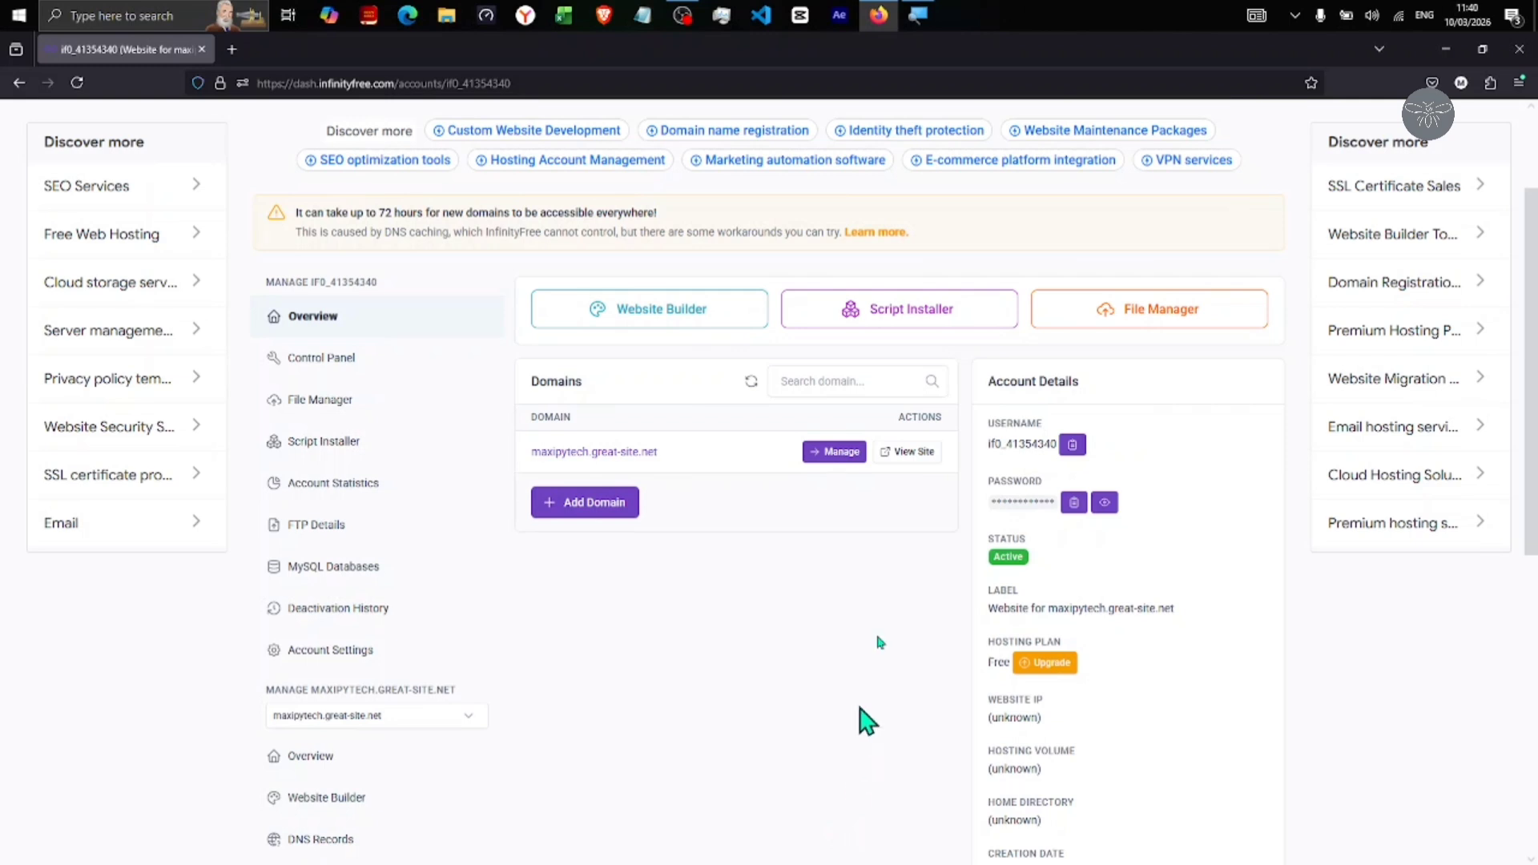
left_click(911, 454)
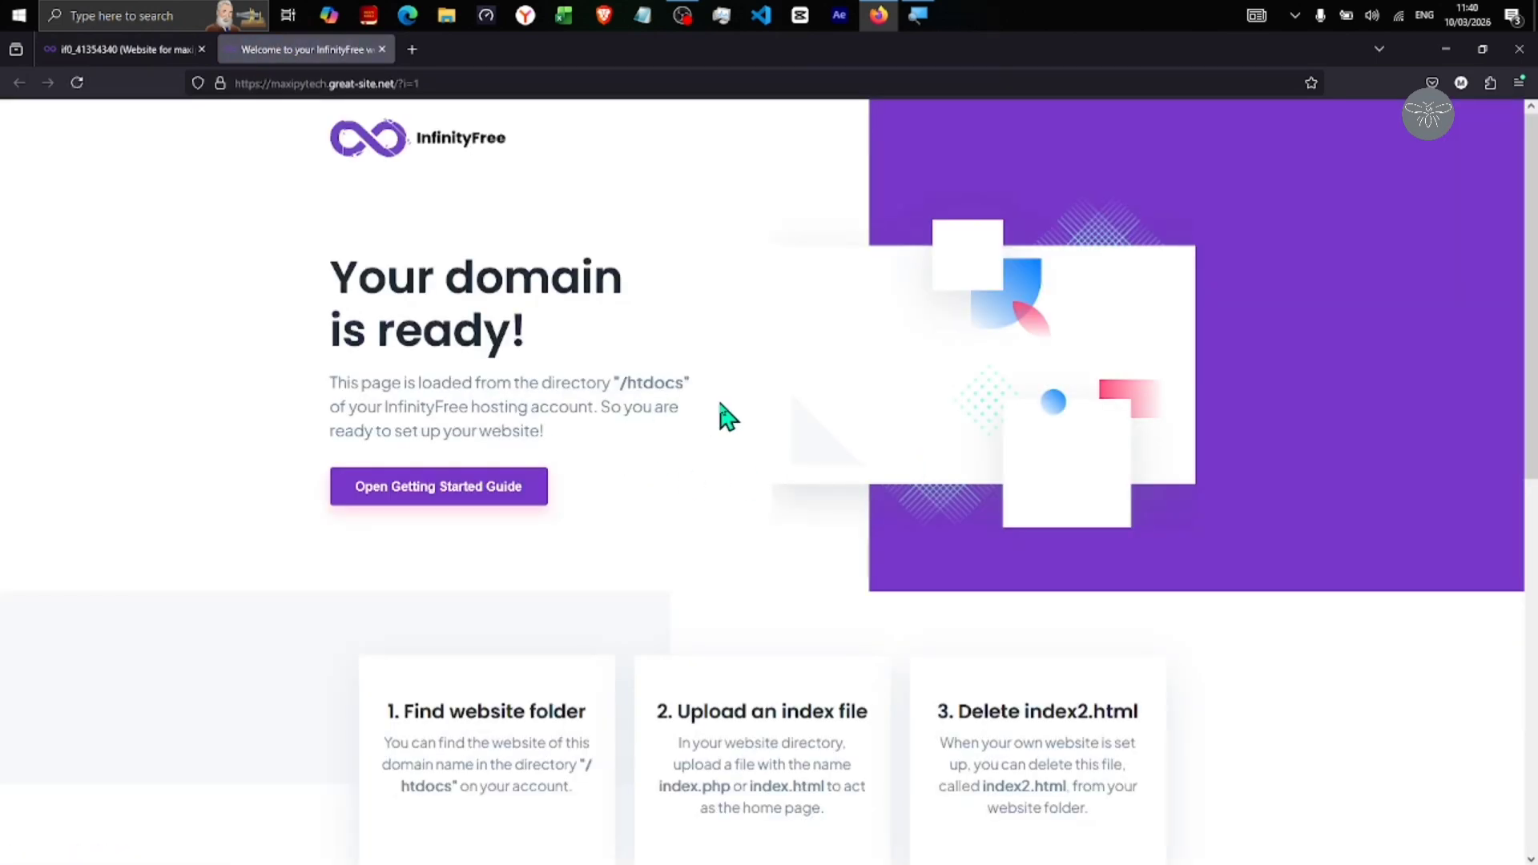
left_click_drag(343, 289, 677, 508)
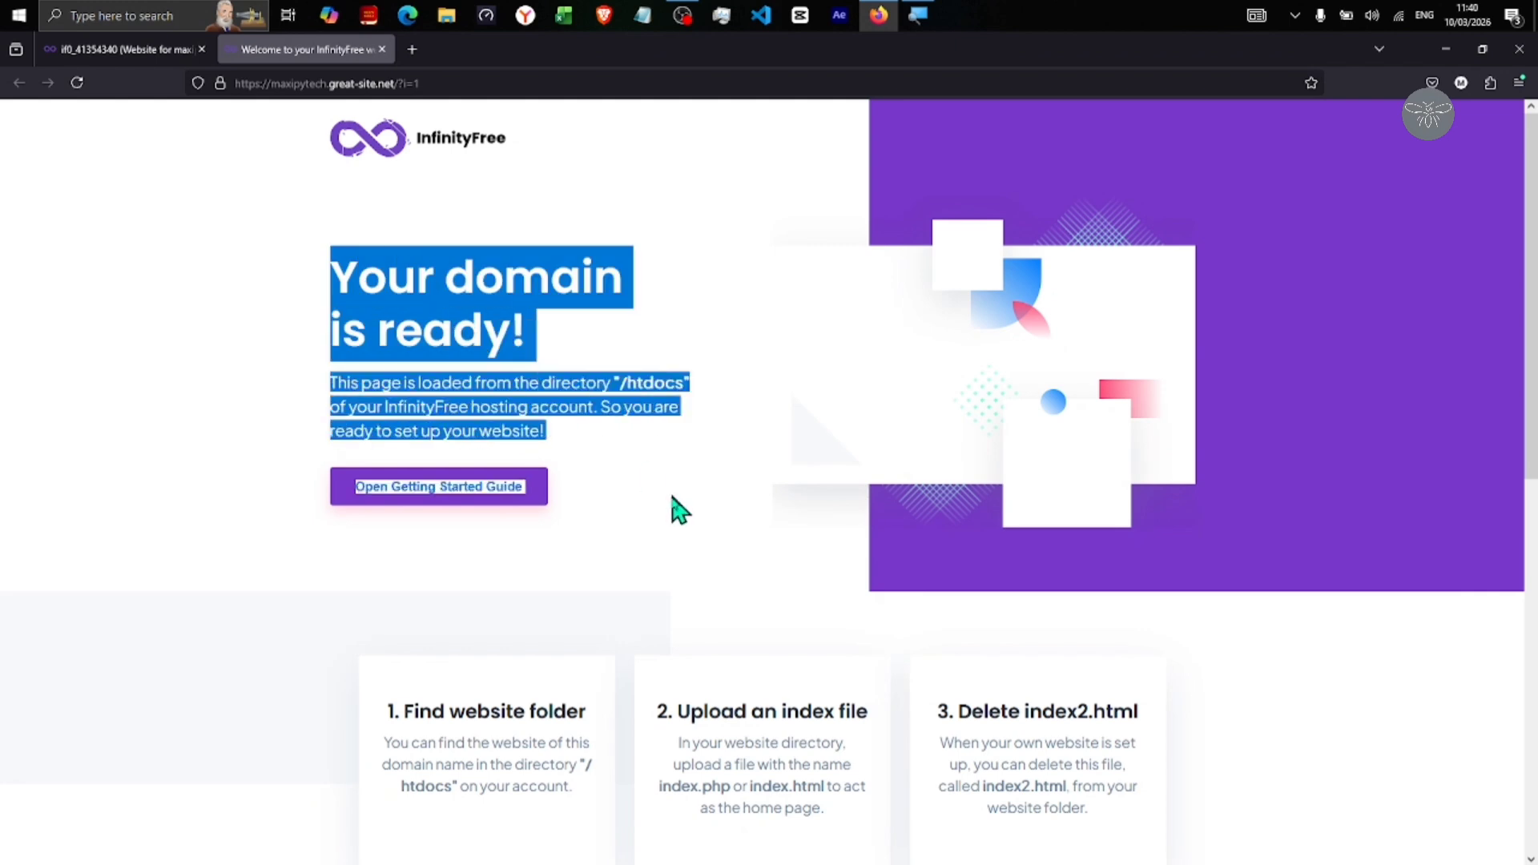
left_click(690, 556)
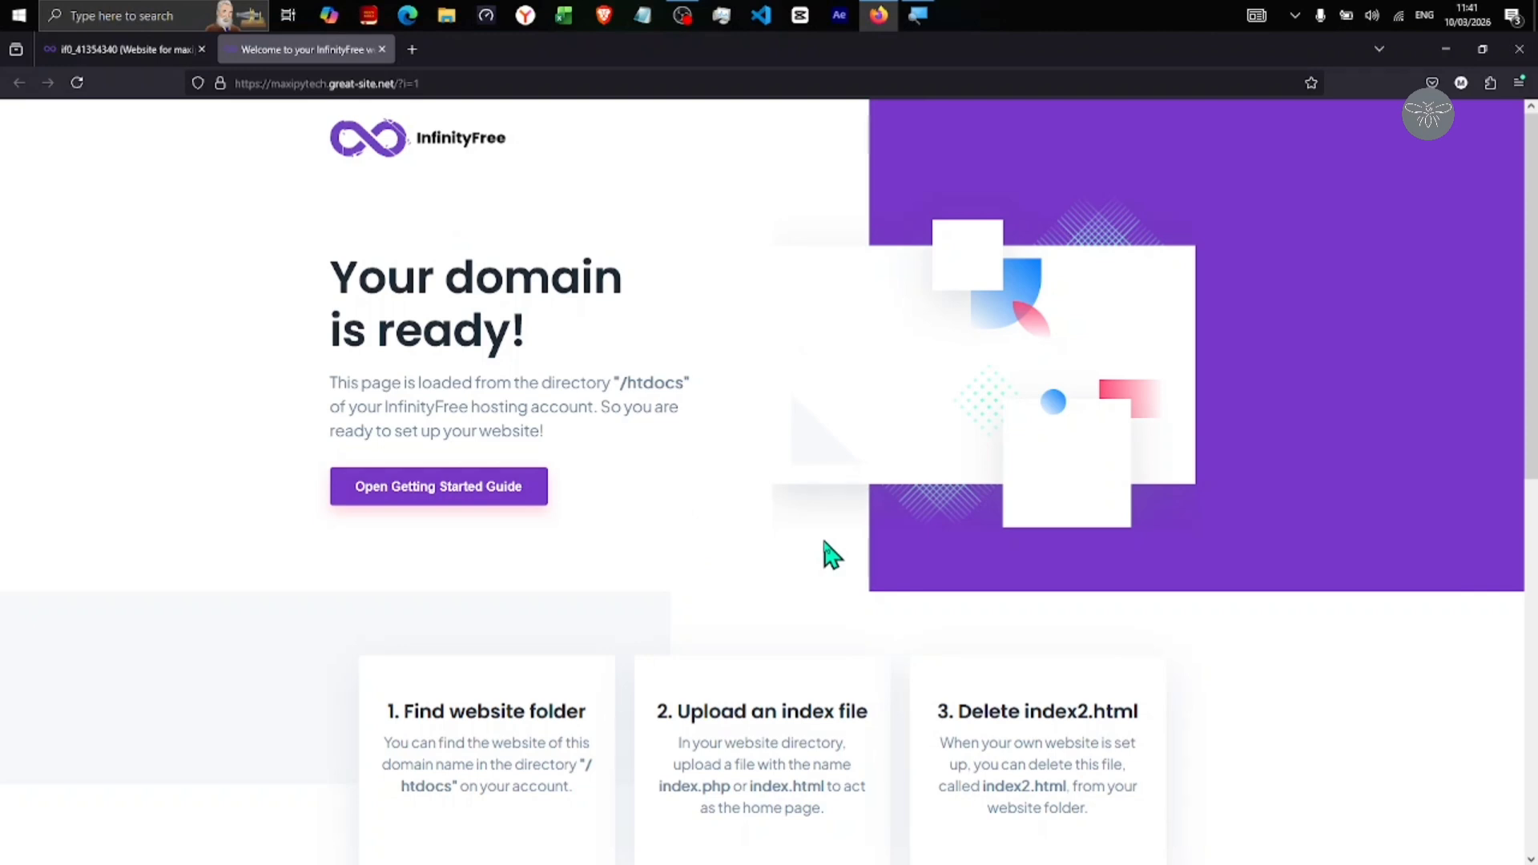
left_click(117, 54)
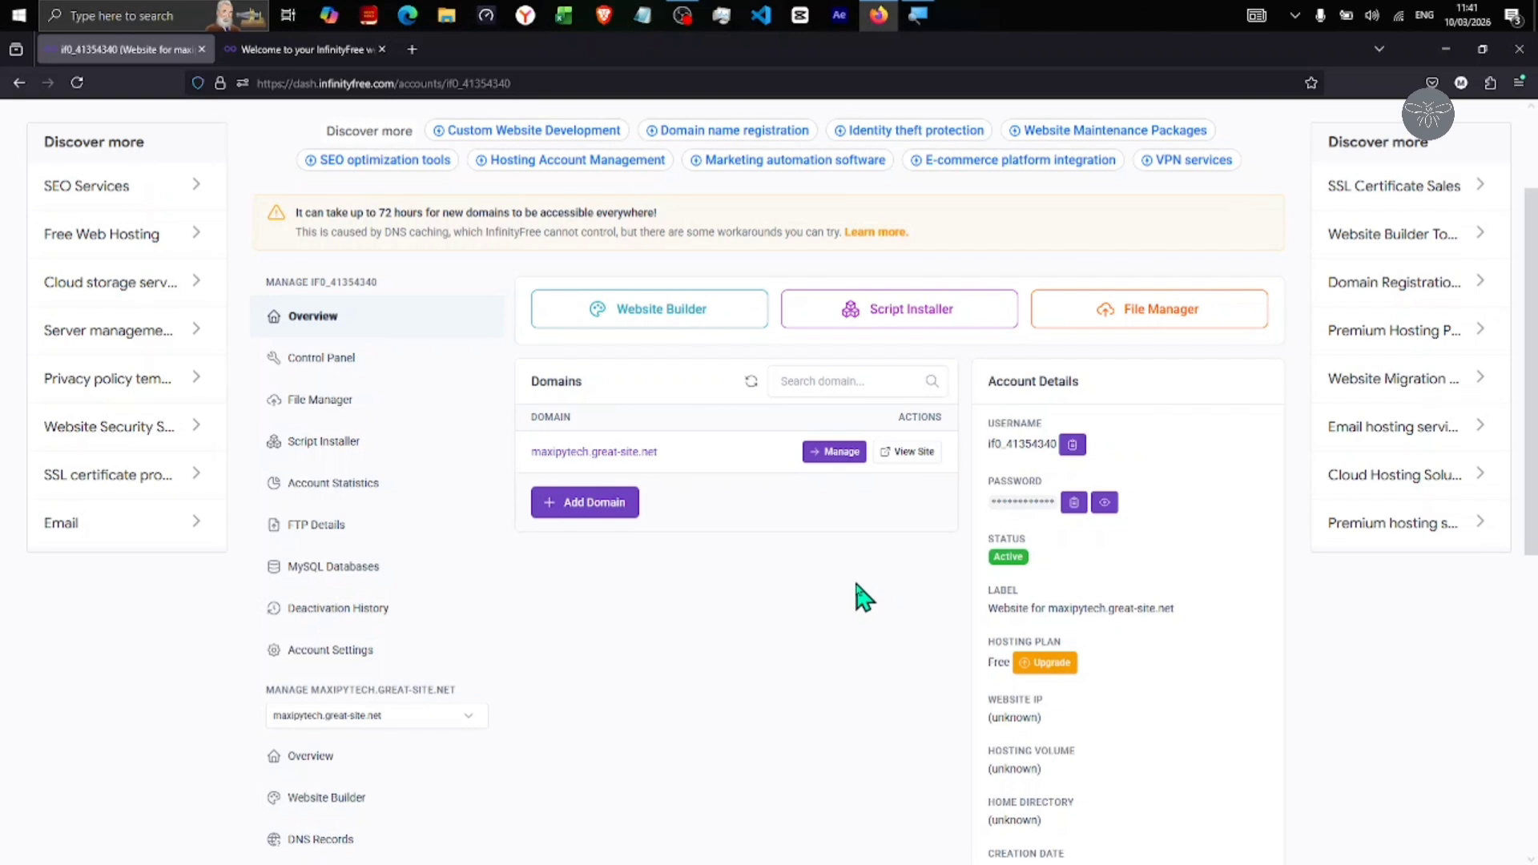
Open the File Manager's htdocs folder and select index2.html
left_click(1161, 312)
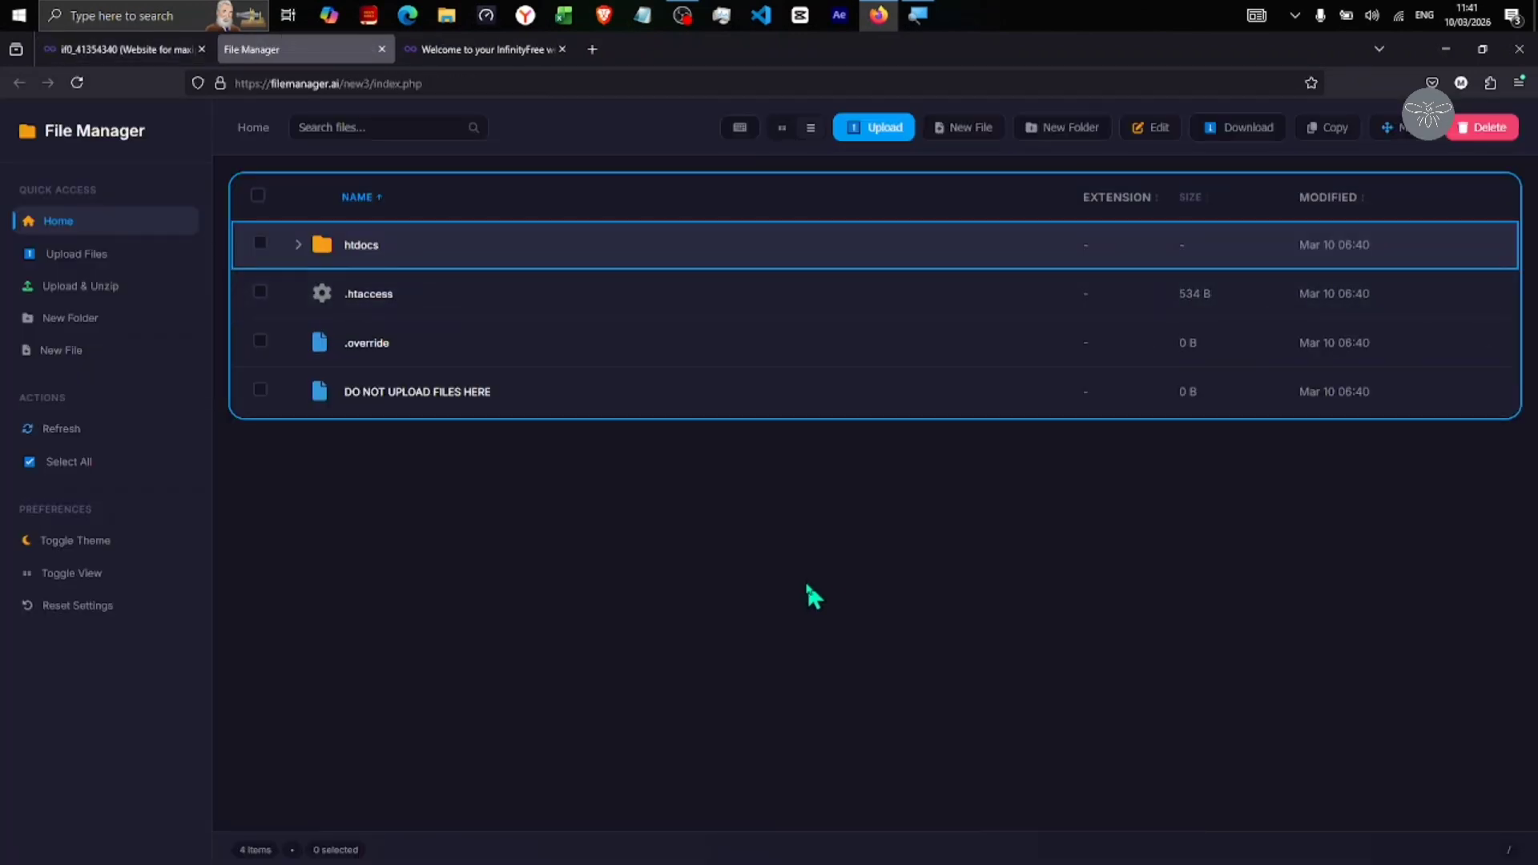
left_click(376, 251)
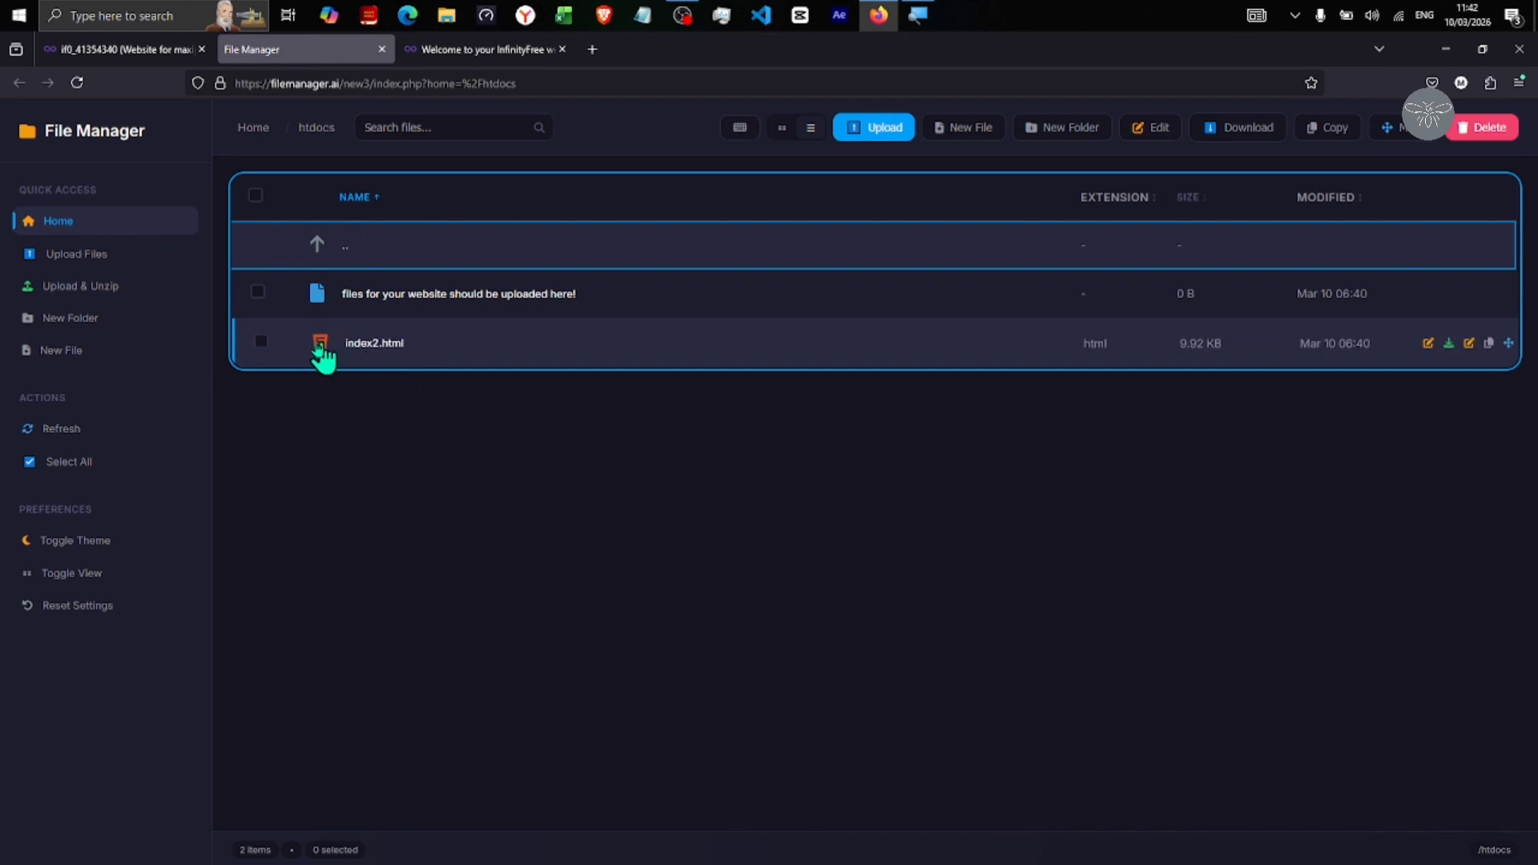
left_click(259, 342)
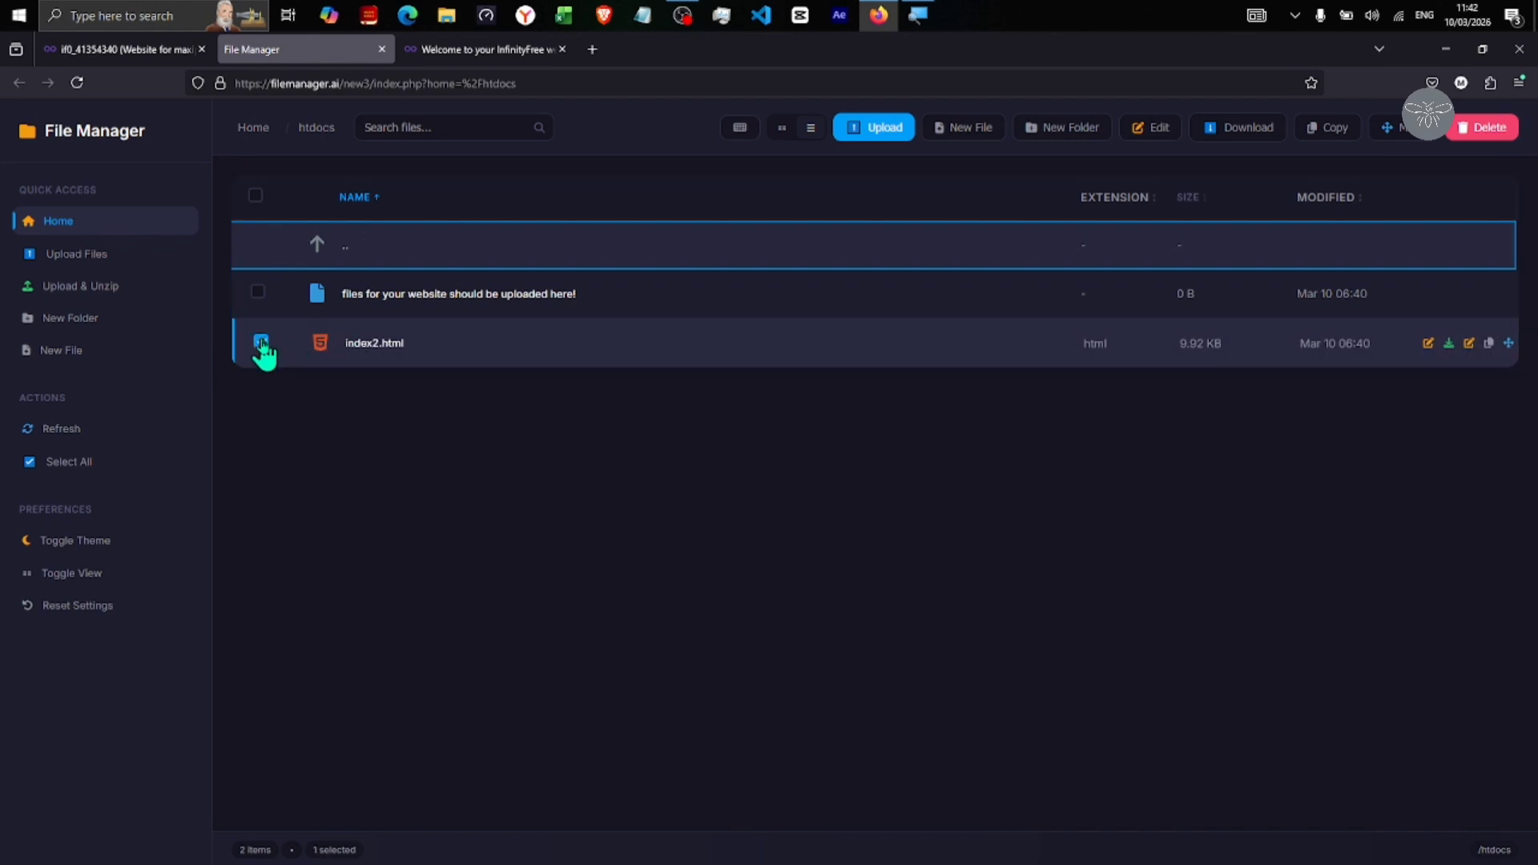
left_click(508, 50)
left_click(298, 48)
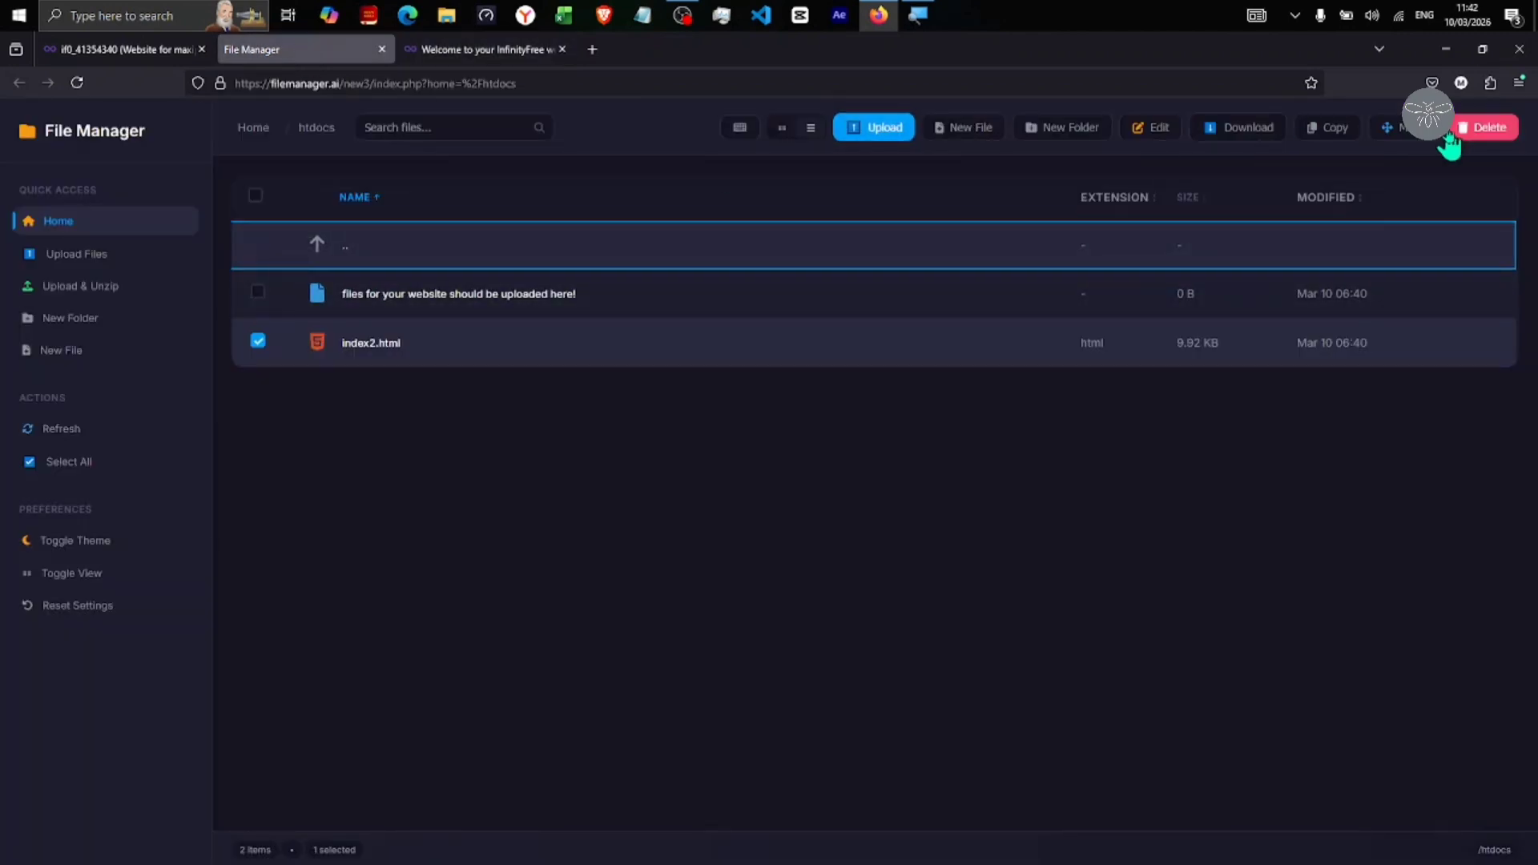
Delete index2.html from htdocs, then recheck the live domain's placeholder page
left_click(1489, 136)
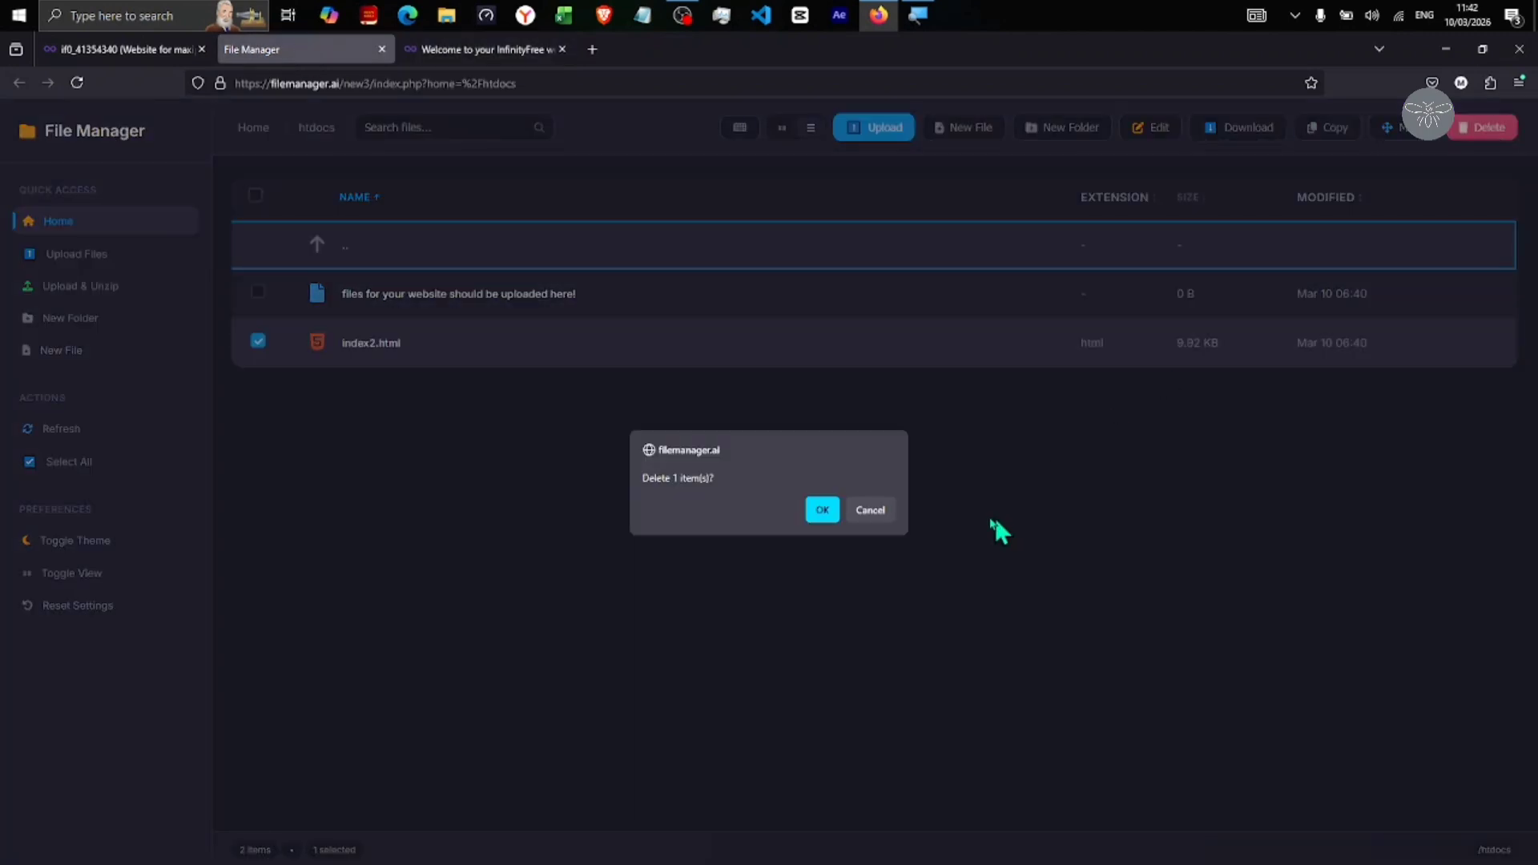
left_click(828, 514)
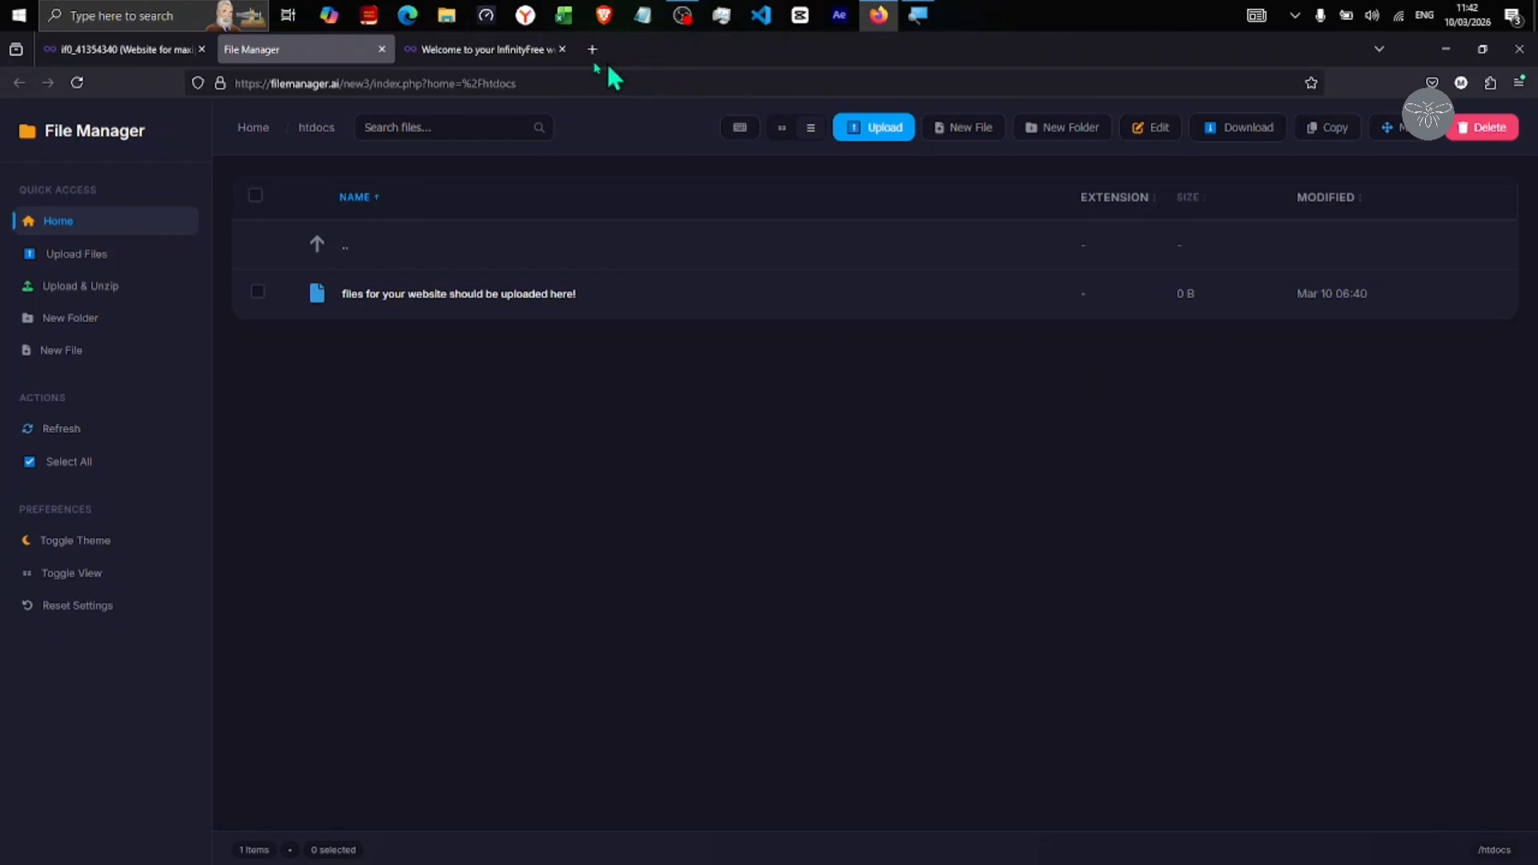
left_click(481, 51)
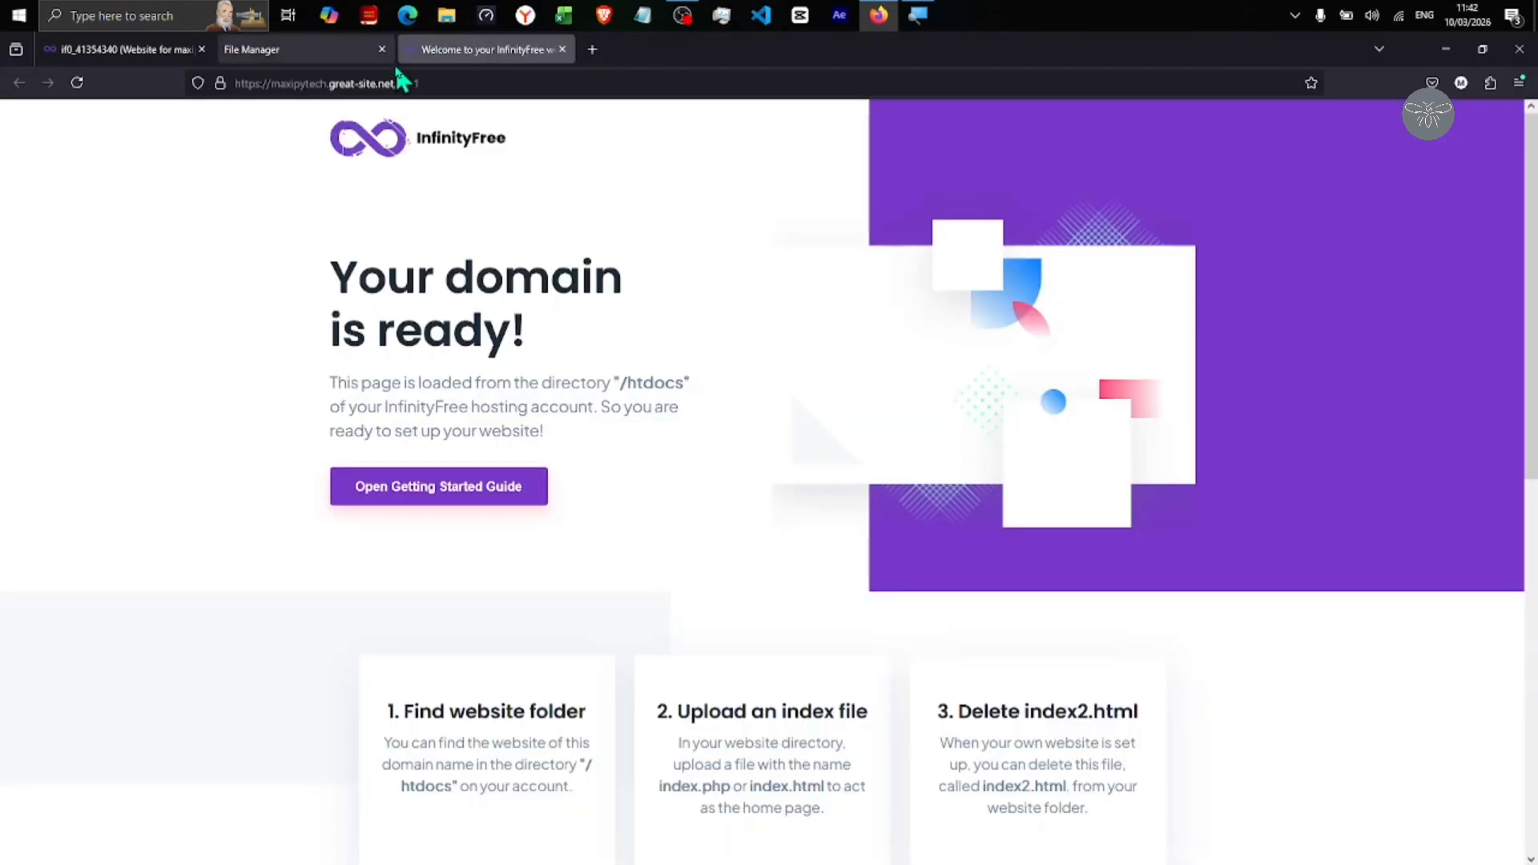
left_click(301, 54)
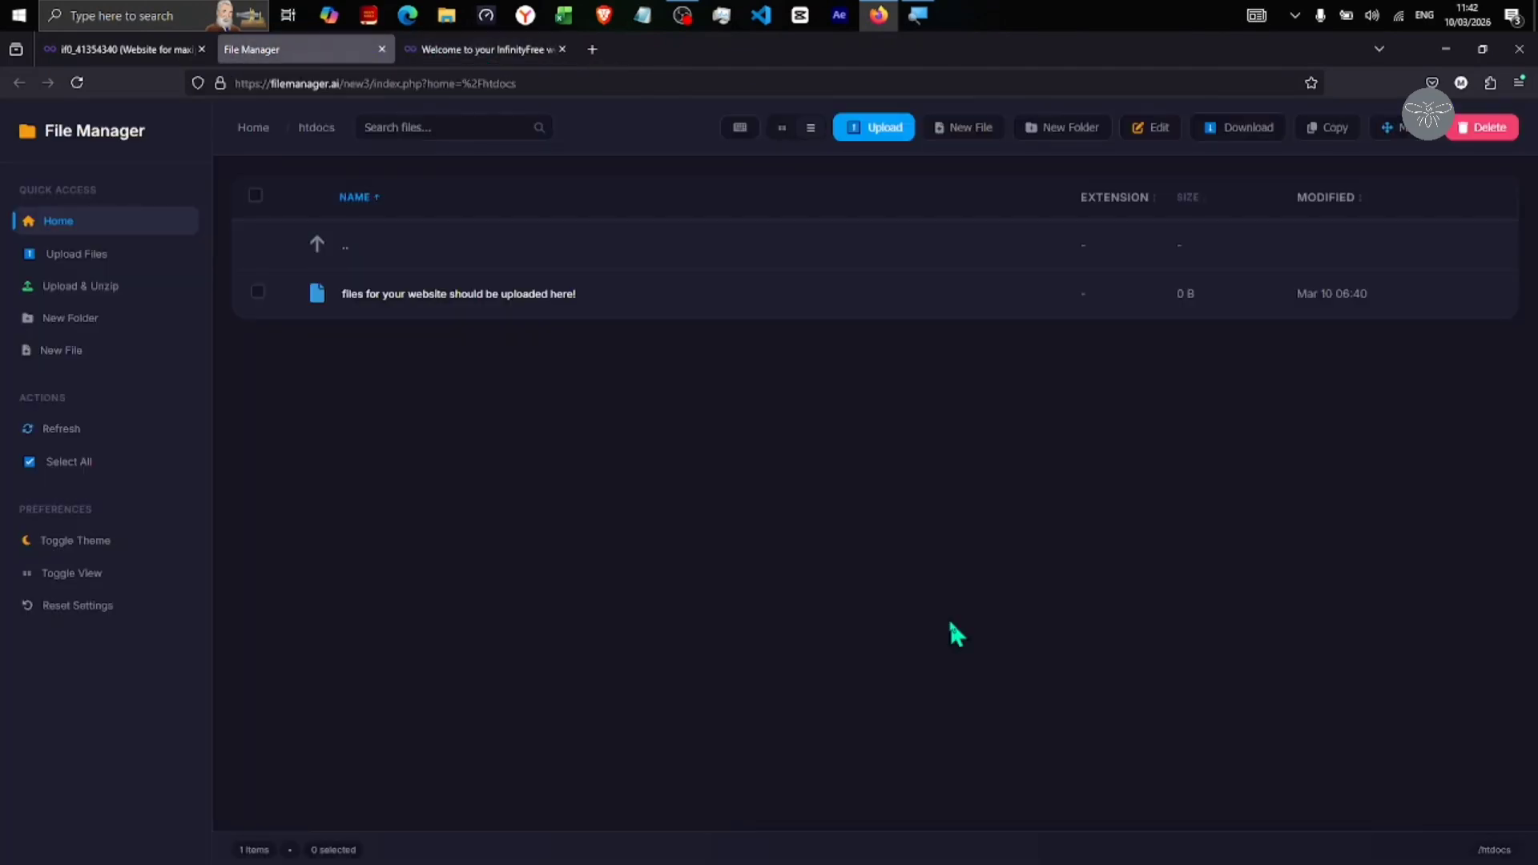
Upload index.html from Desktop > Pre Buy Pc into htdocs
left_click(883, 129)
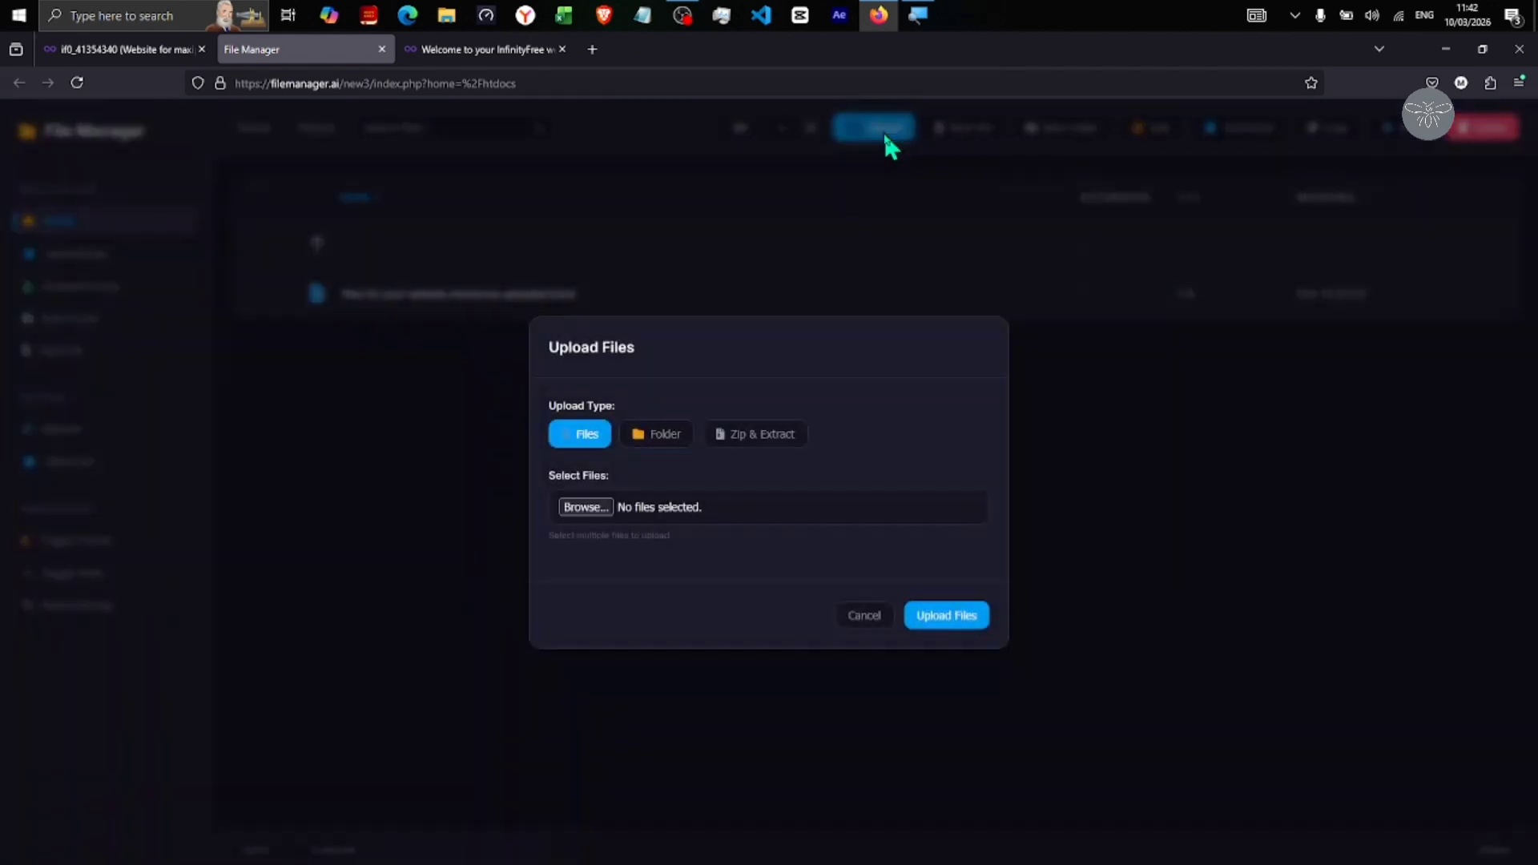
left_click(587, 510)
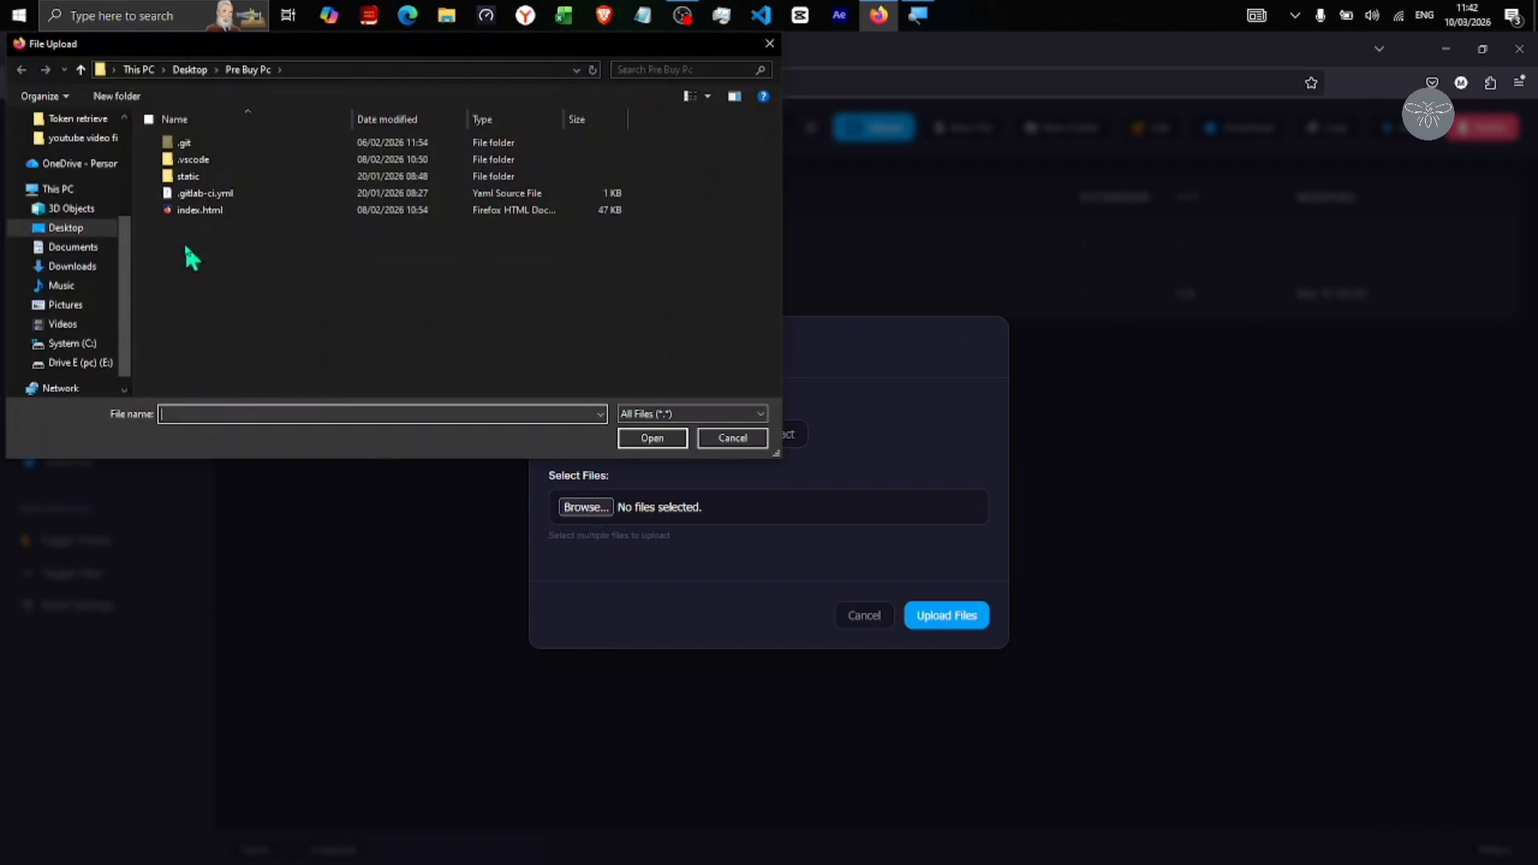
left_click(235, 211)
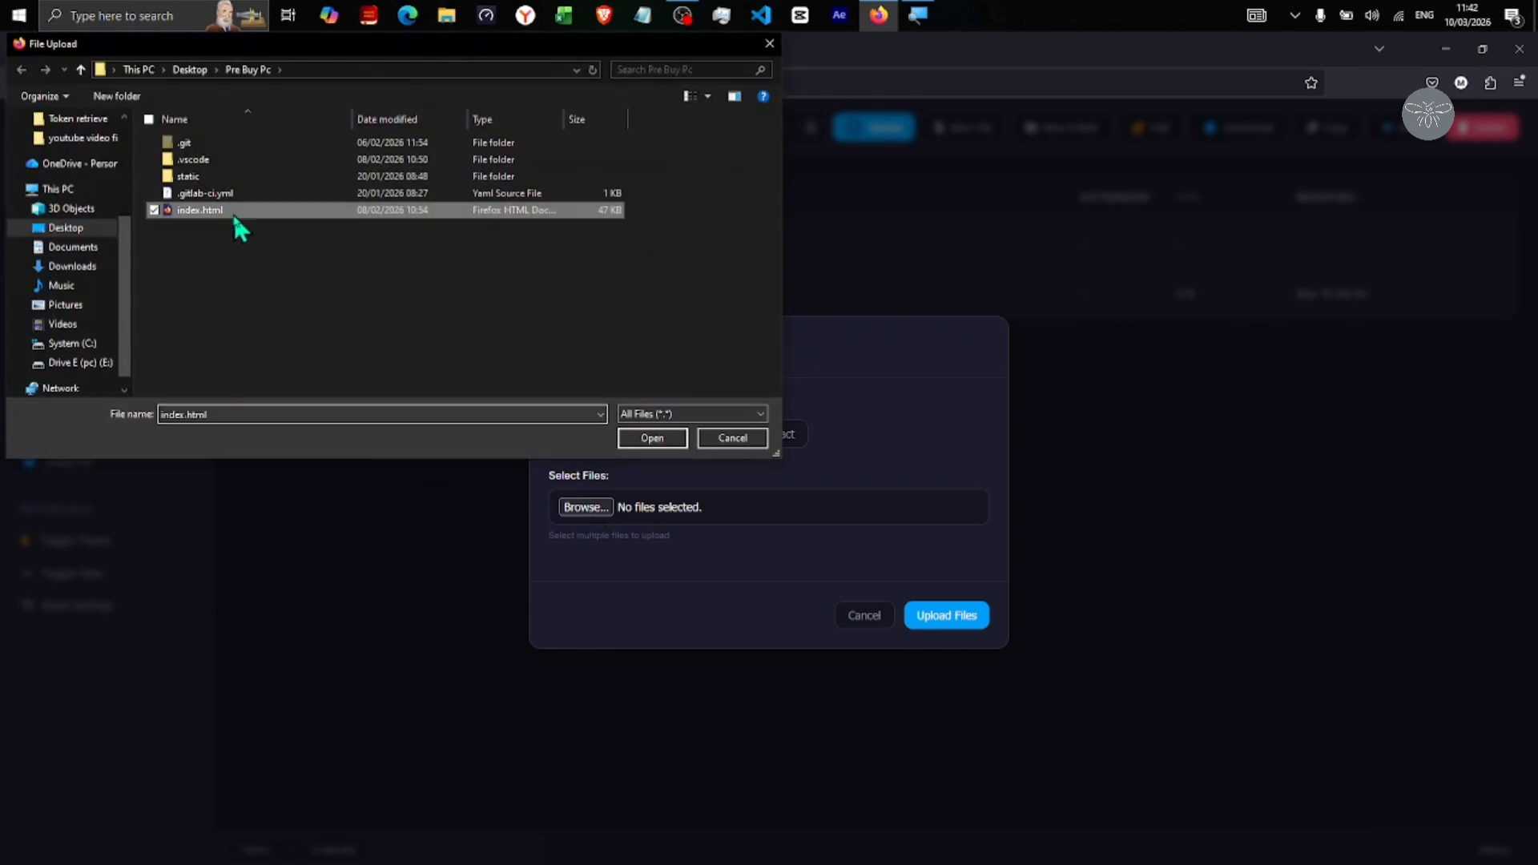
left_click(656, 439)
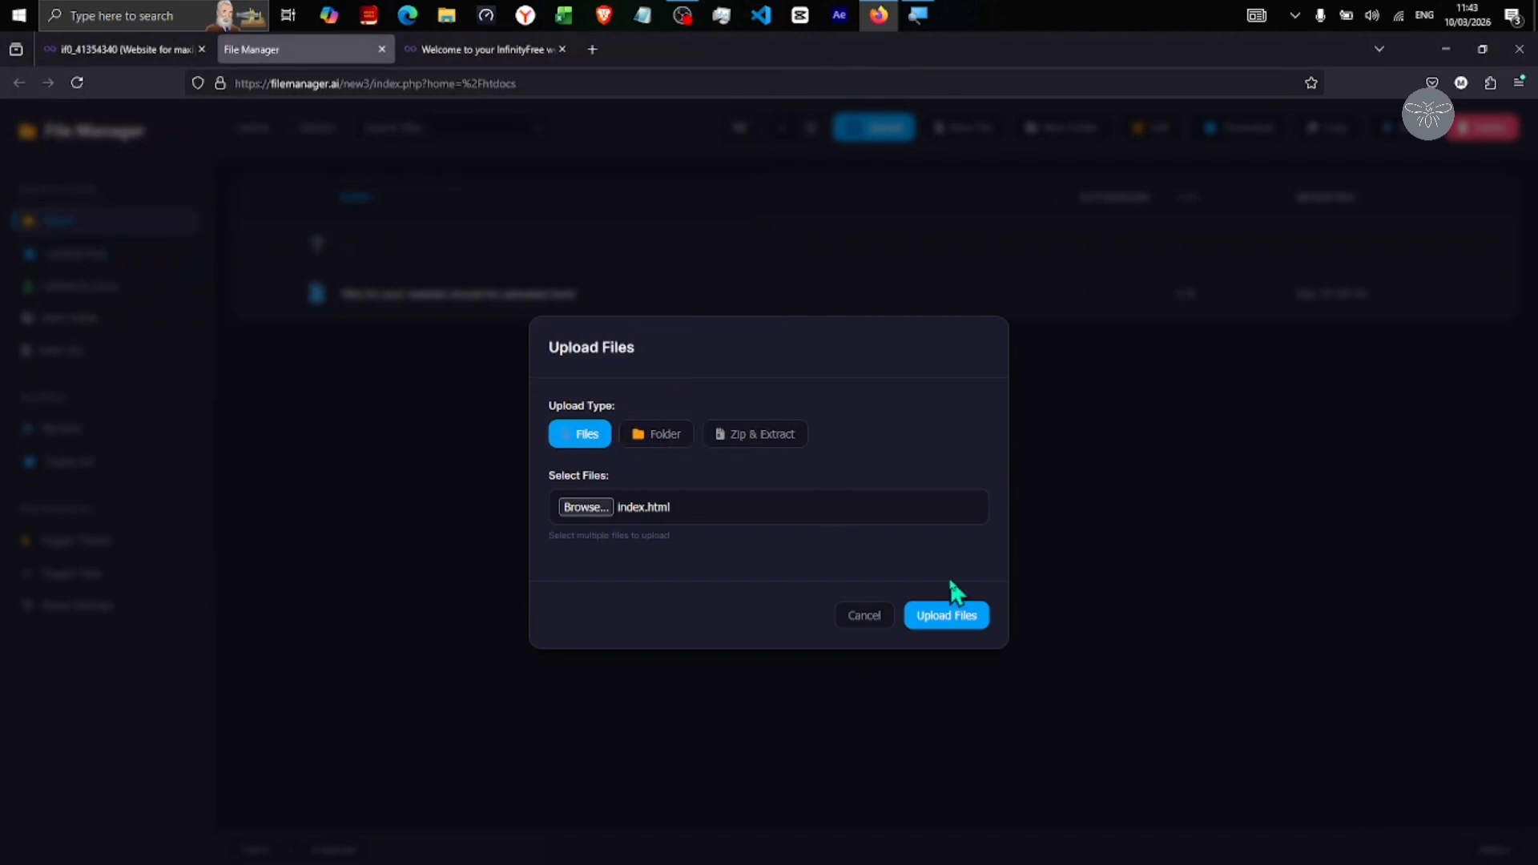
left_click(958, 615)
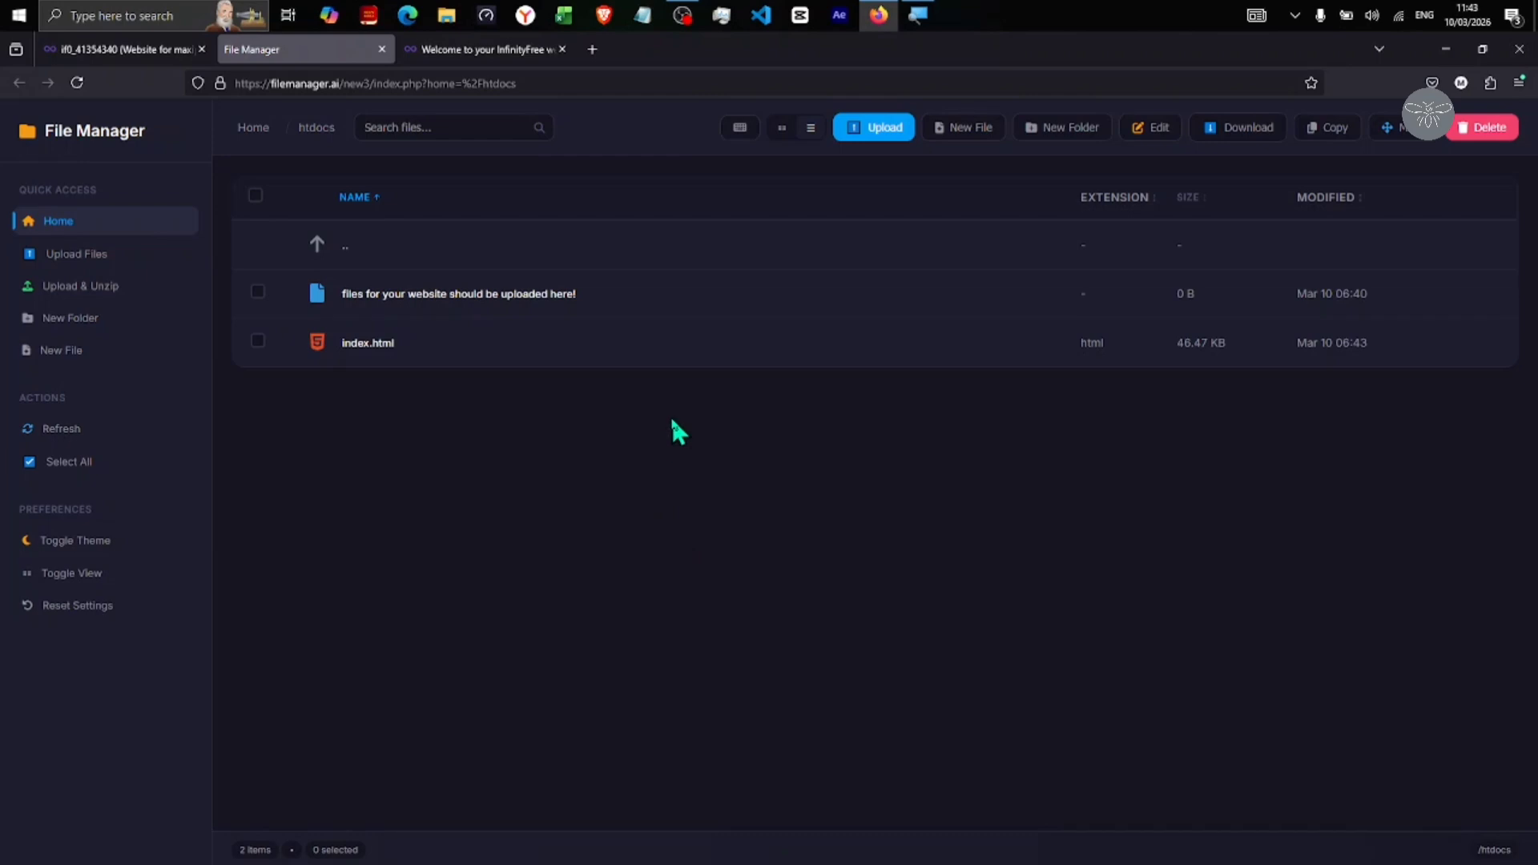
Reload maxipytech.great-site.net to see the PreBuyPc homepage, then go back to the InfinityFree dashboard
left_click(481, 53)
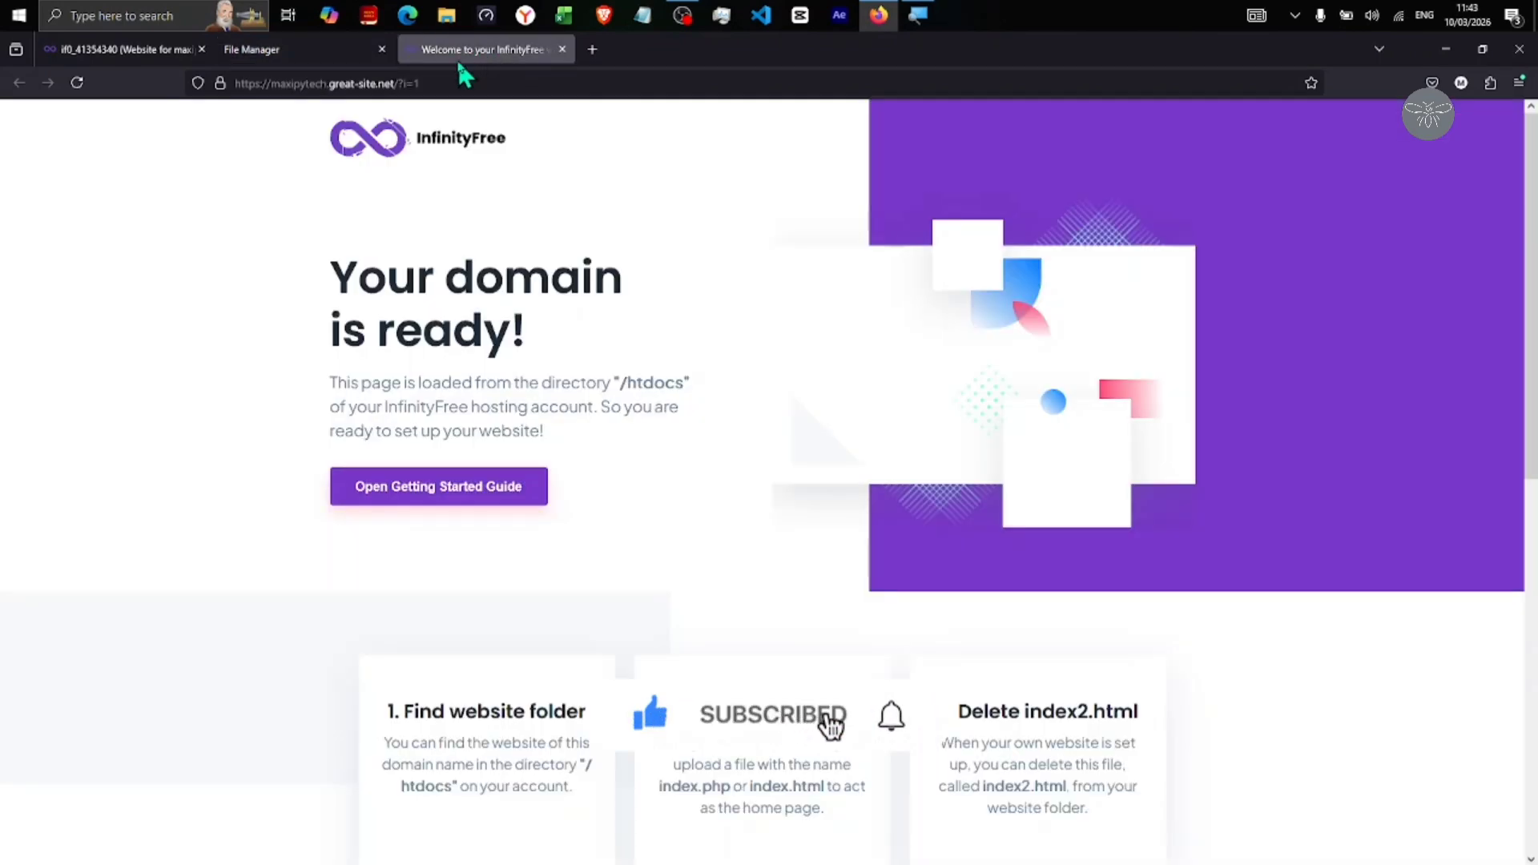
left_click(78, 83)
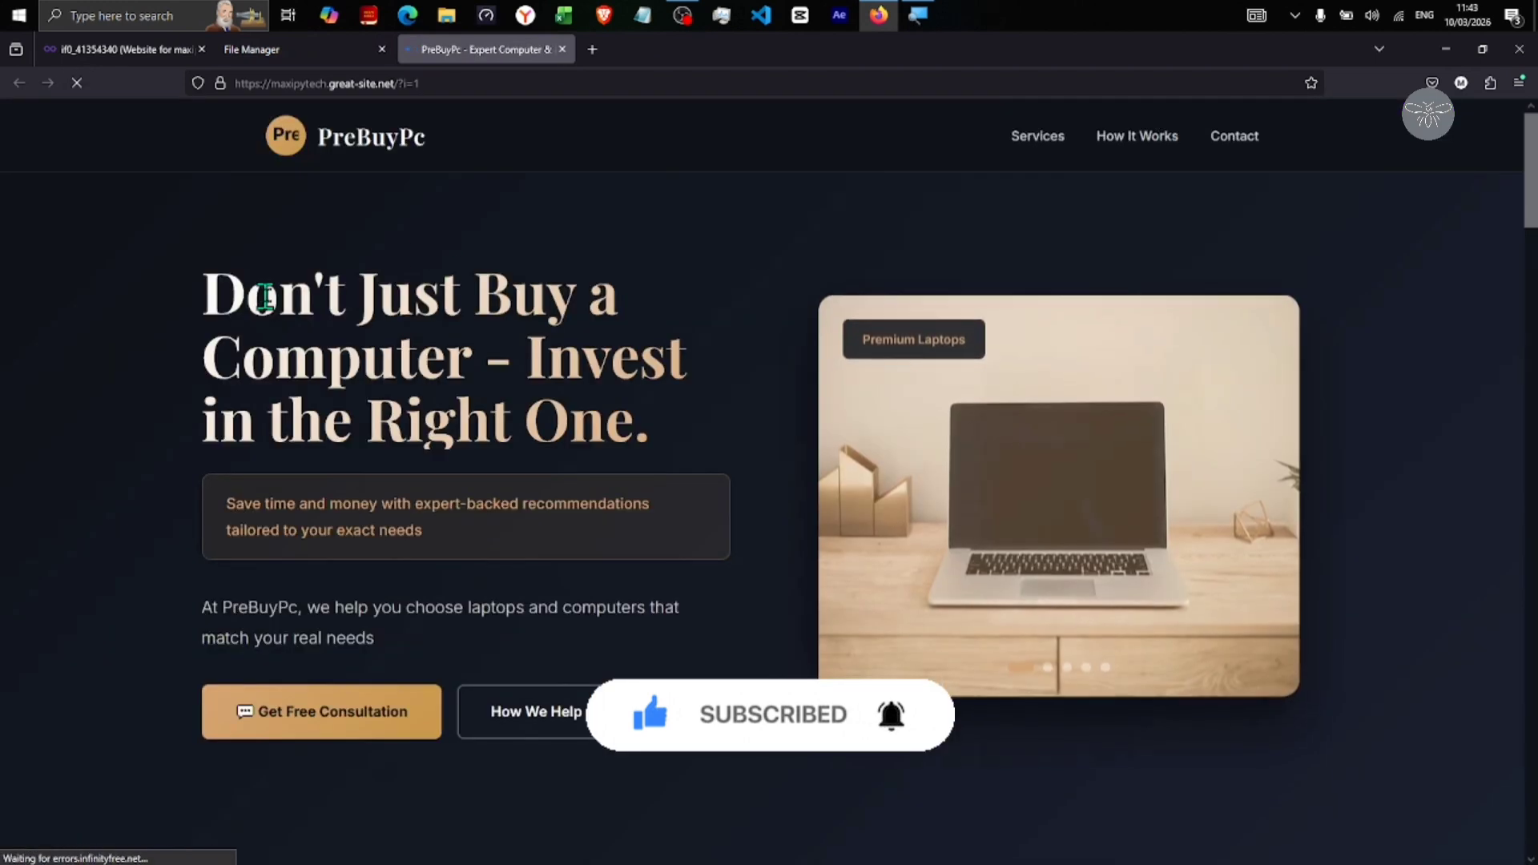
scroll(732, 498, "down", 2)
scroll(732, 494, "up", 2)
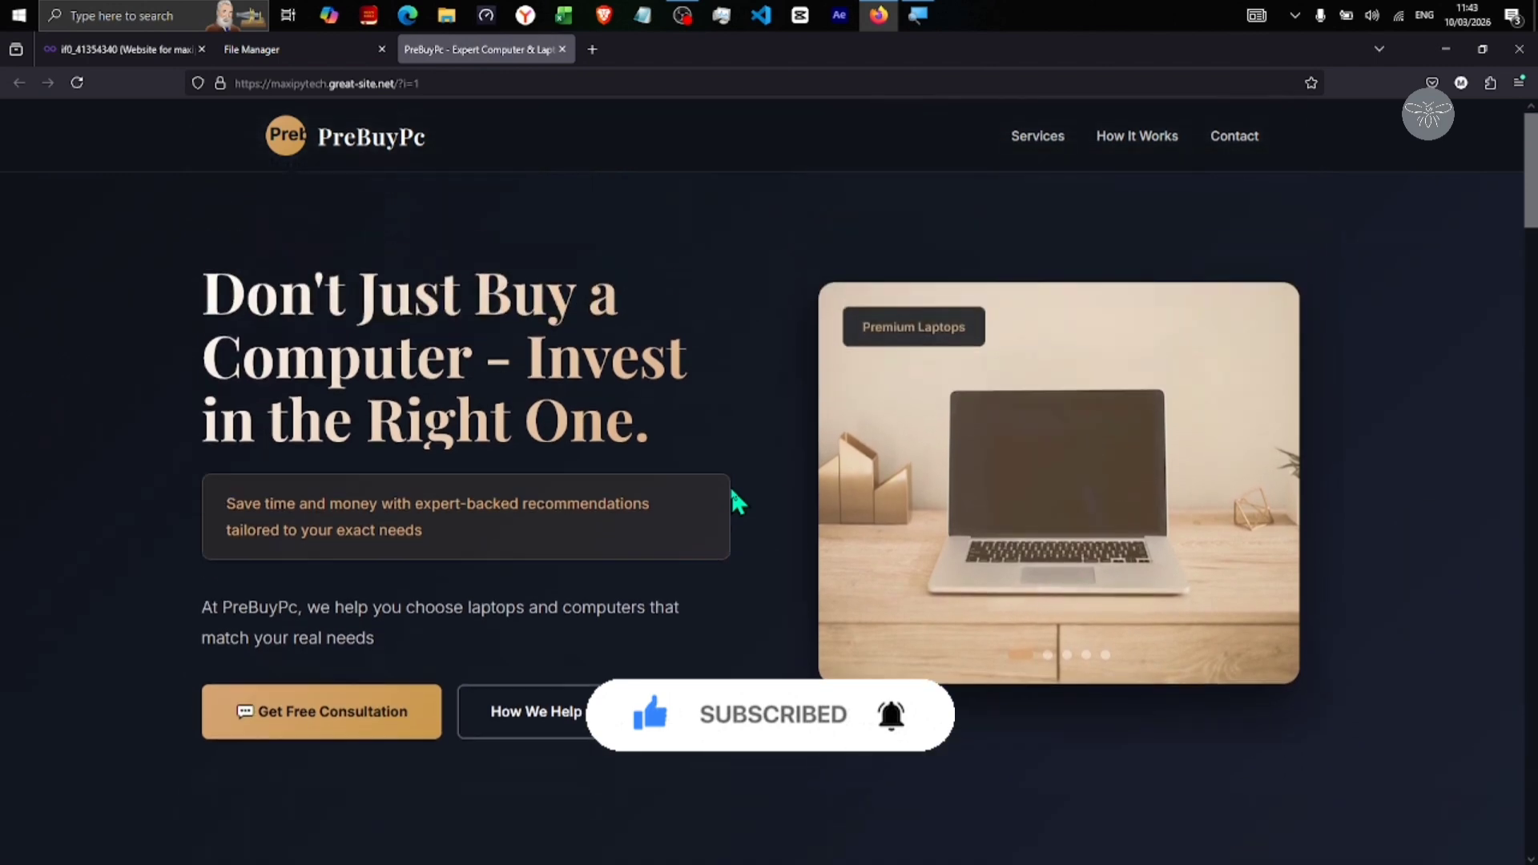
scroll(731, 494, "down", 2)
scroll(734, 494, "down", 10)
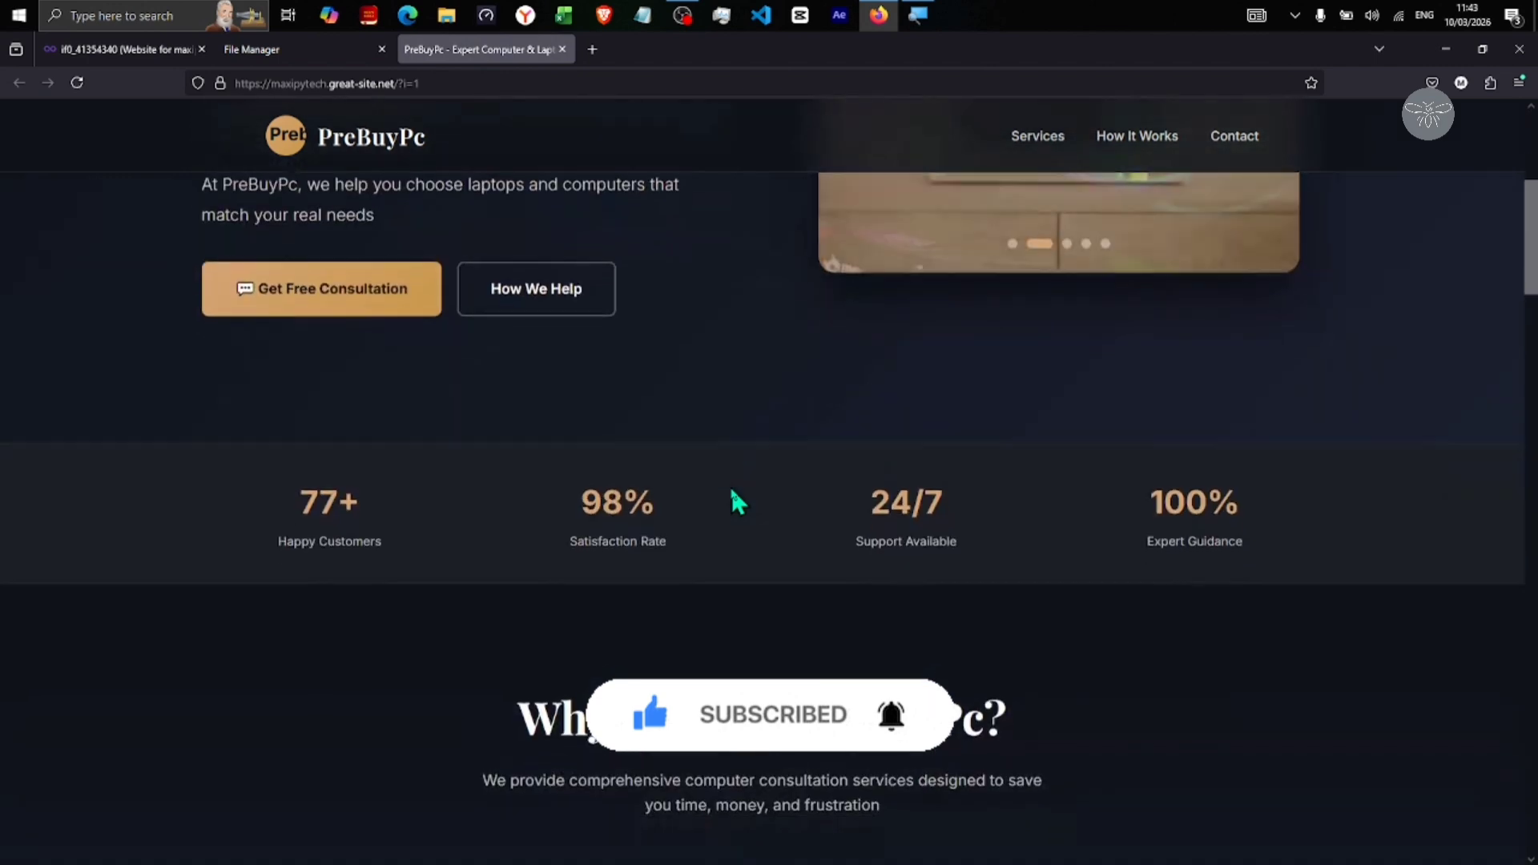
scroll(733, 495, "up", 12)
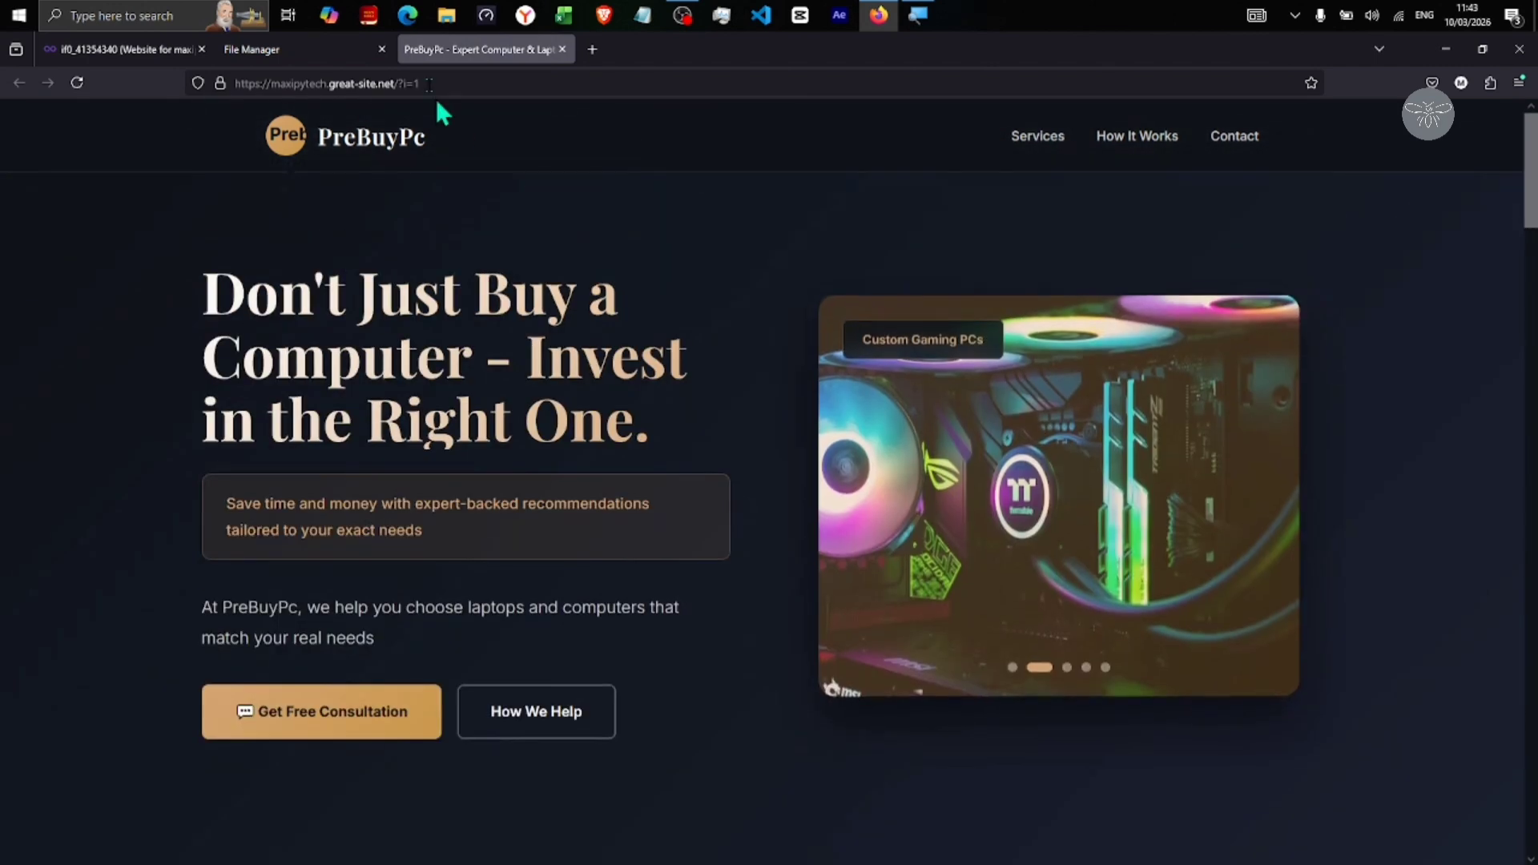
left_click(112, 49)
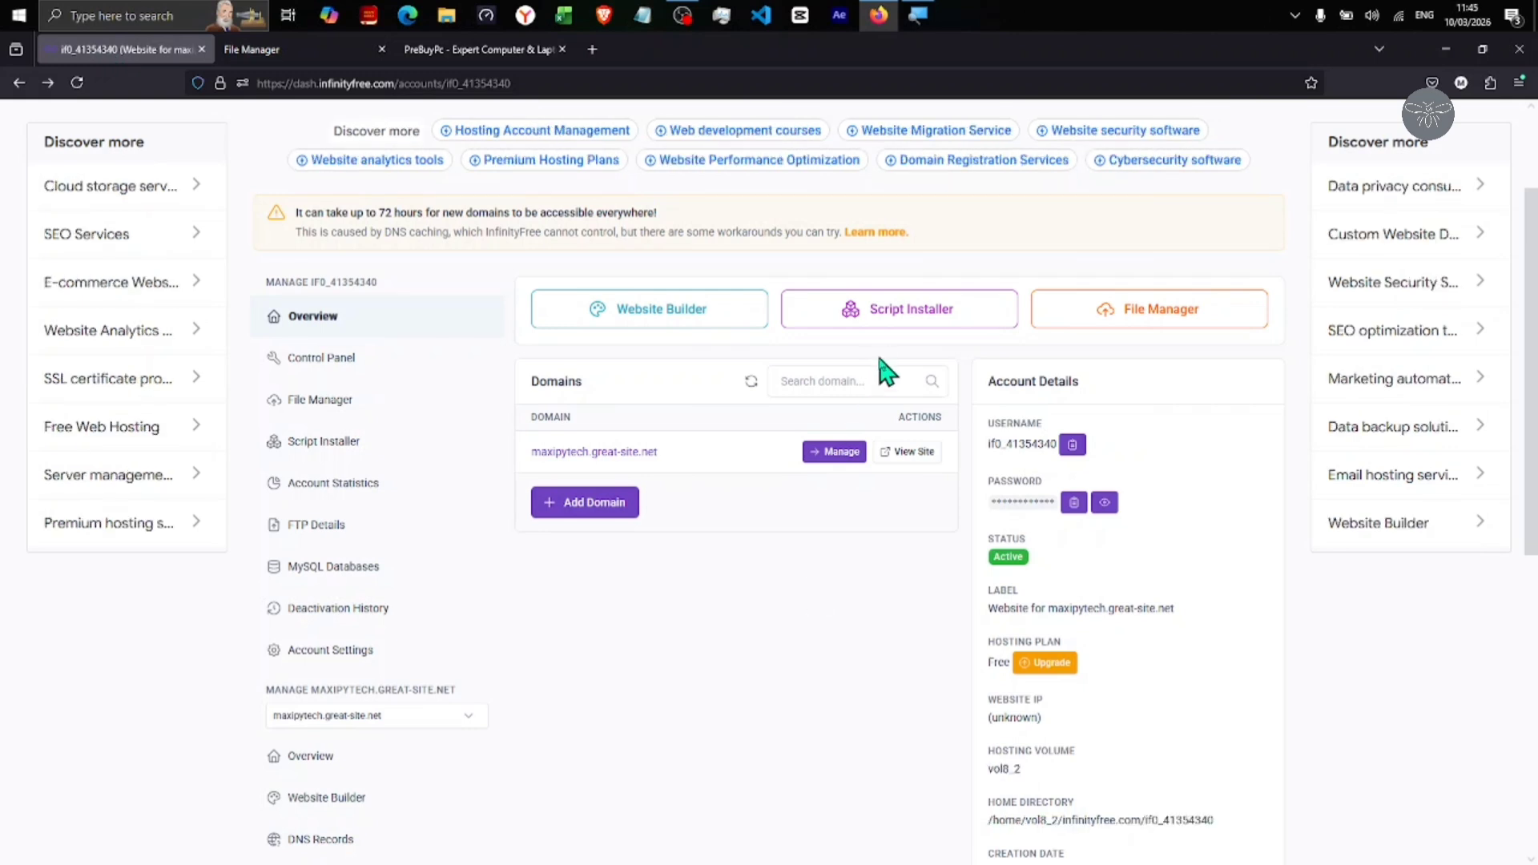
Launch the Softaculous Script Installer from the account overview
left_click(889, 320)
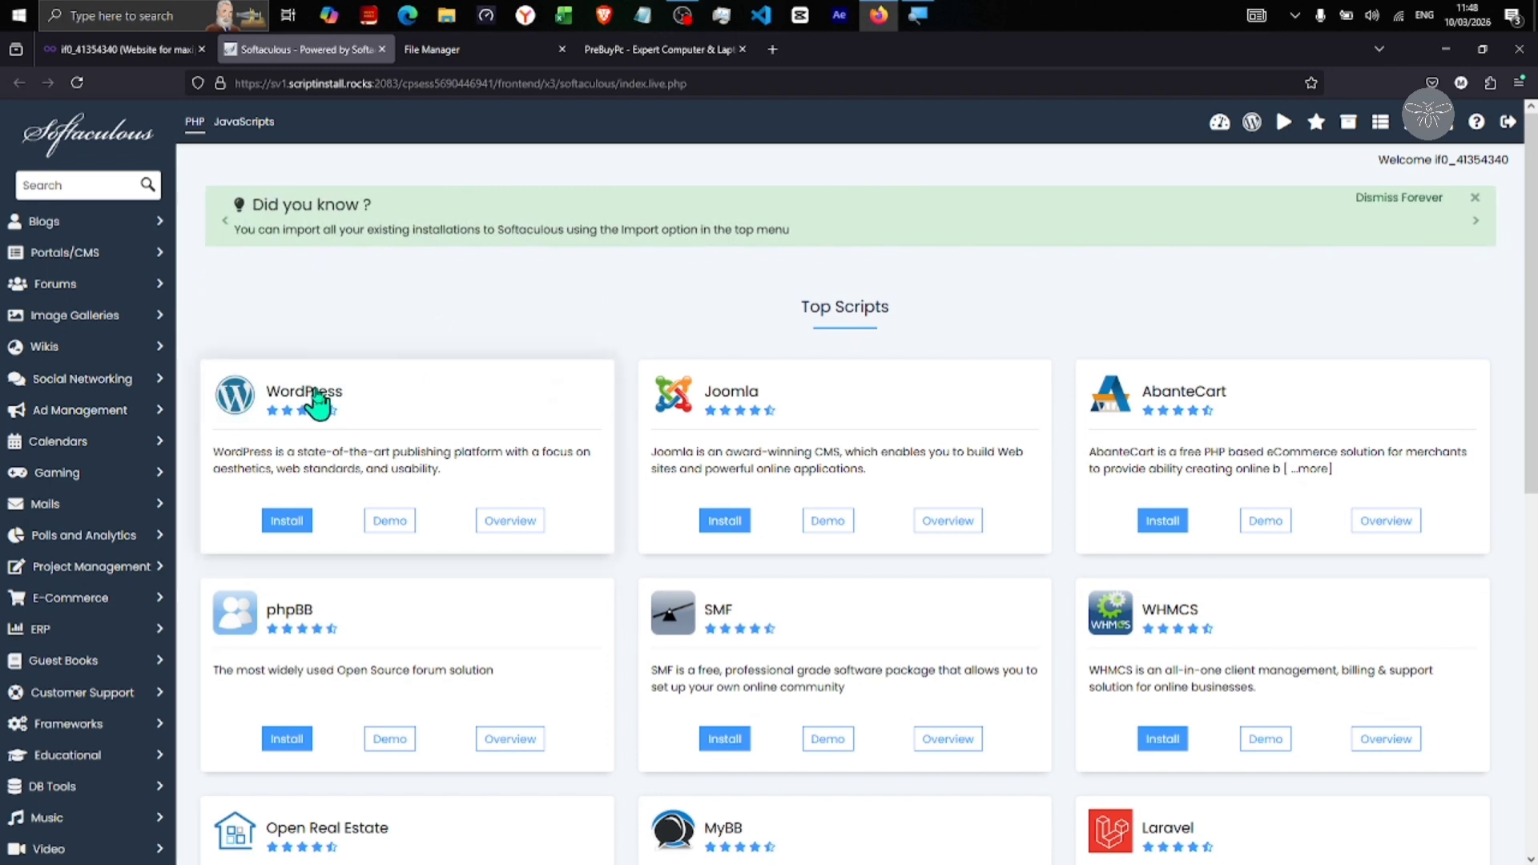
Select WordPress under Top Scripts and bring up its Install form
left_click(395, 424)
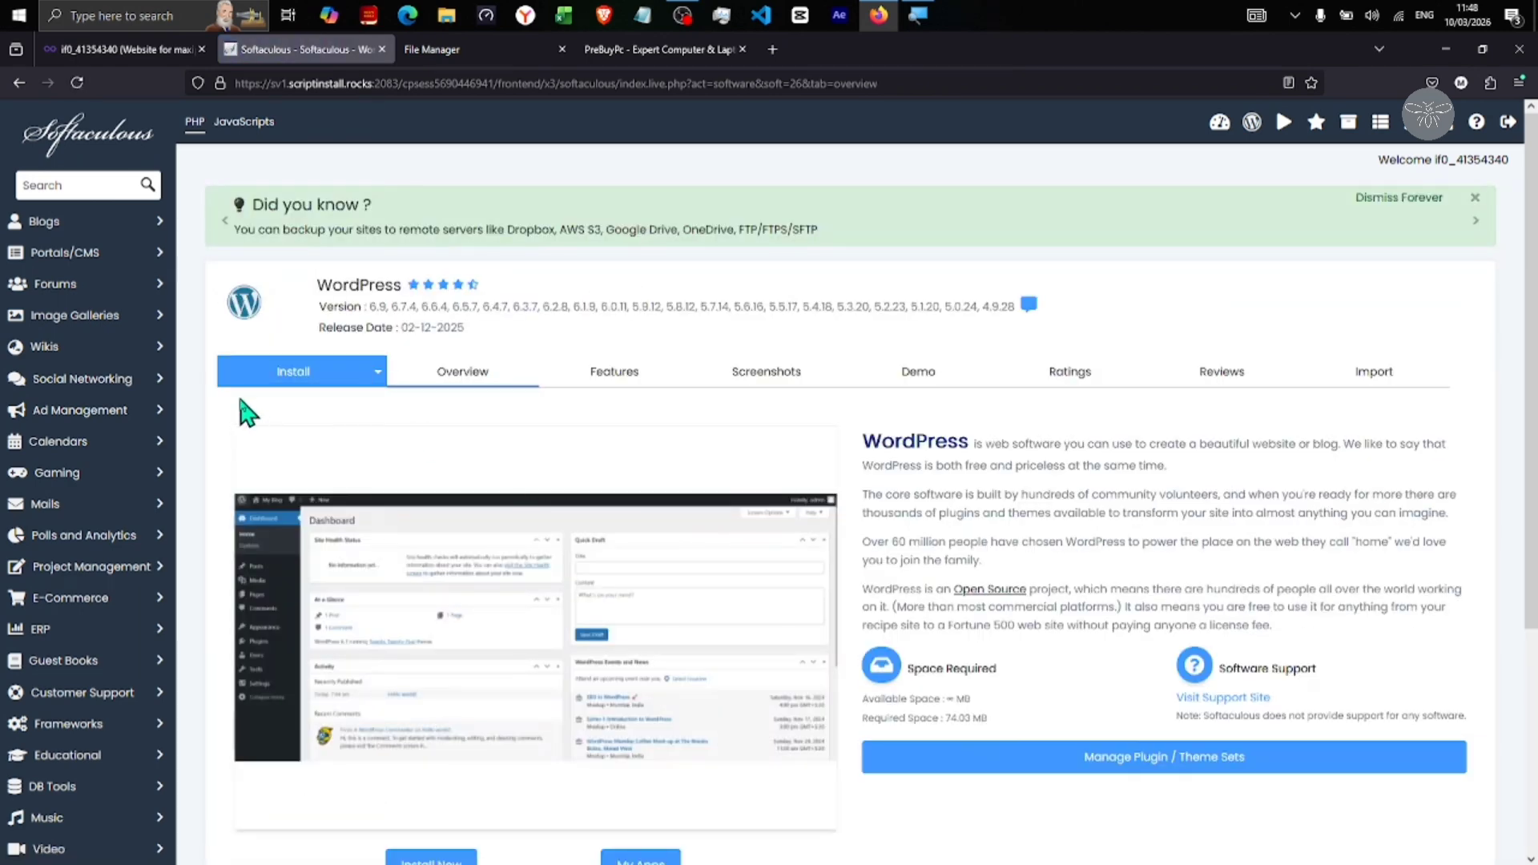
left_click(311, 375)
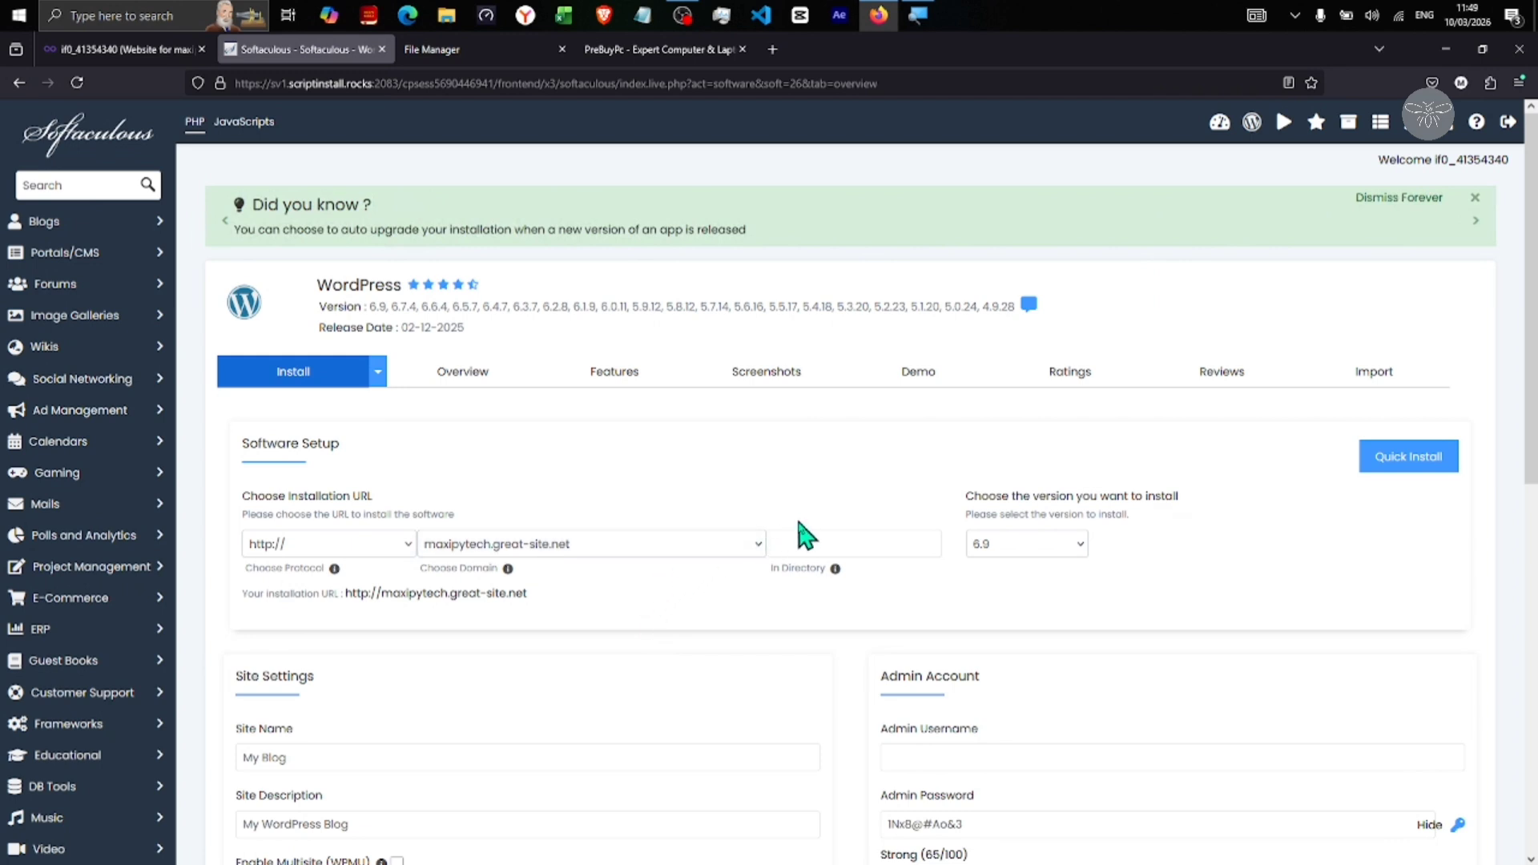
left_click(834, 542)
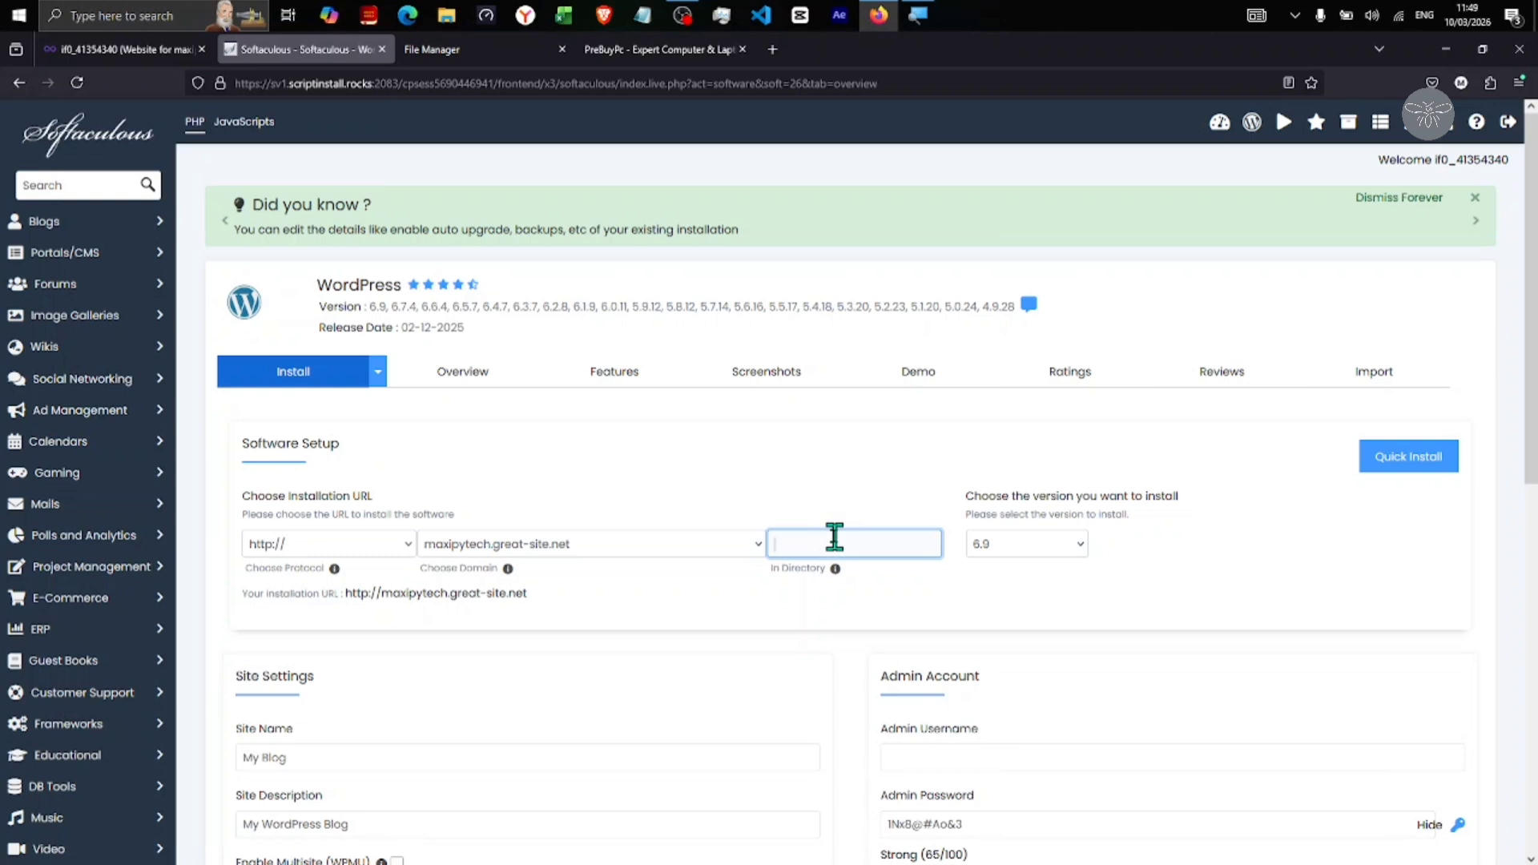
type("servises")
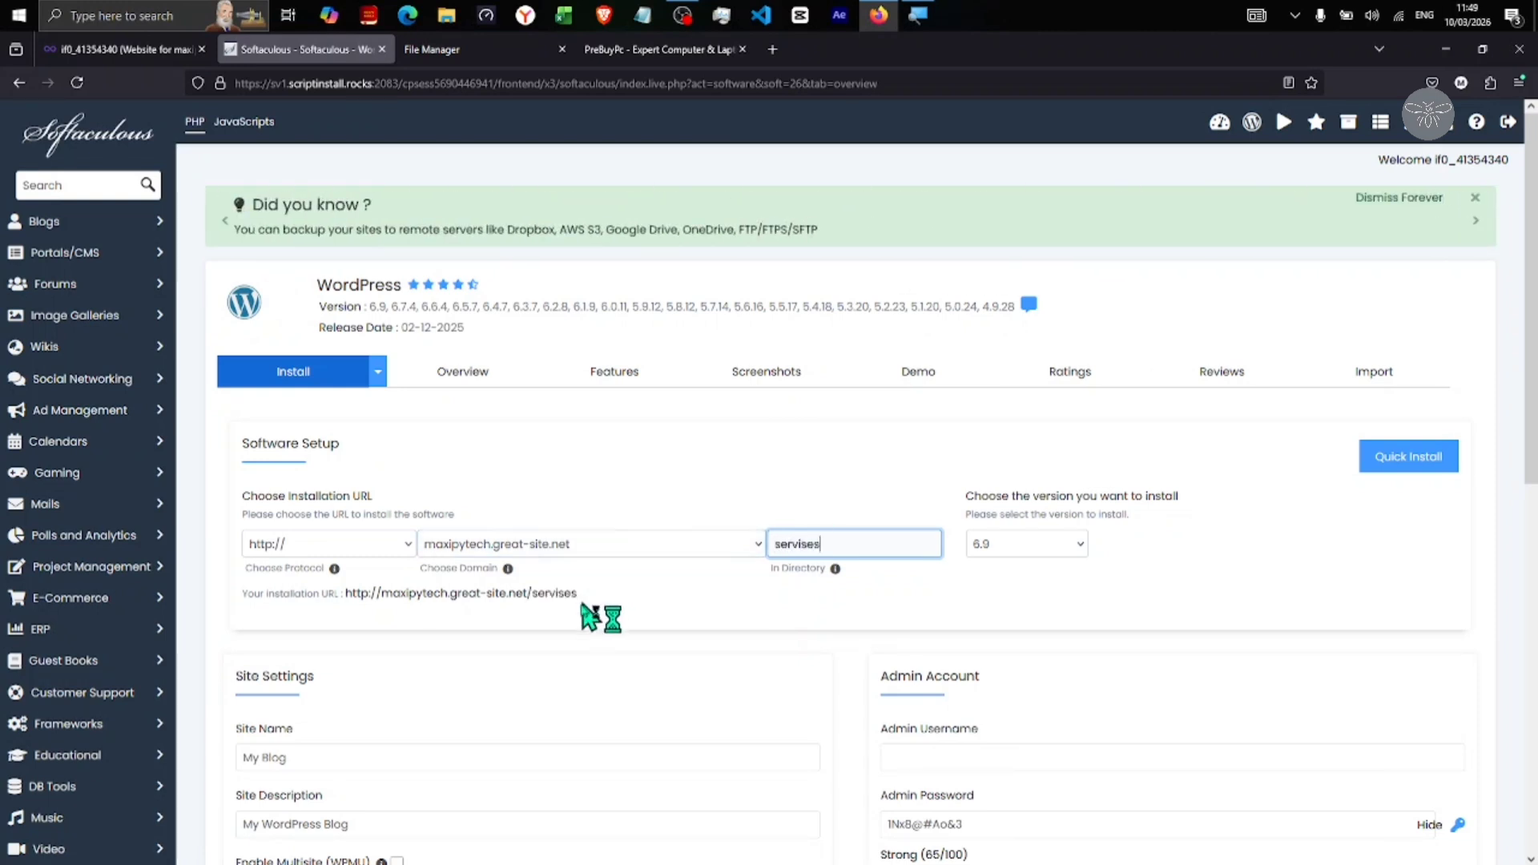
left_click_drag(576, 595, 462, 594)
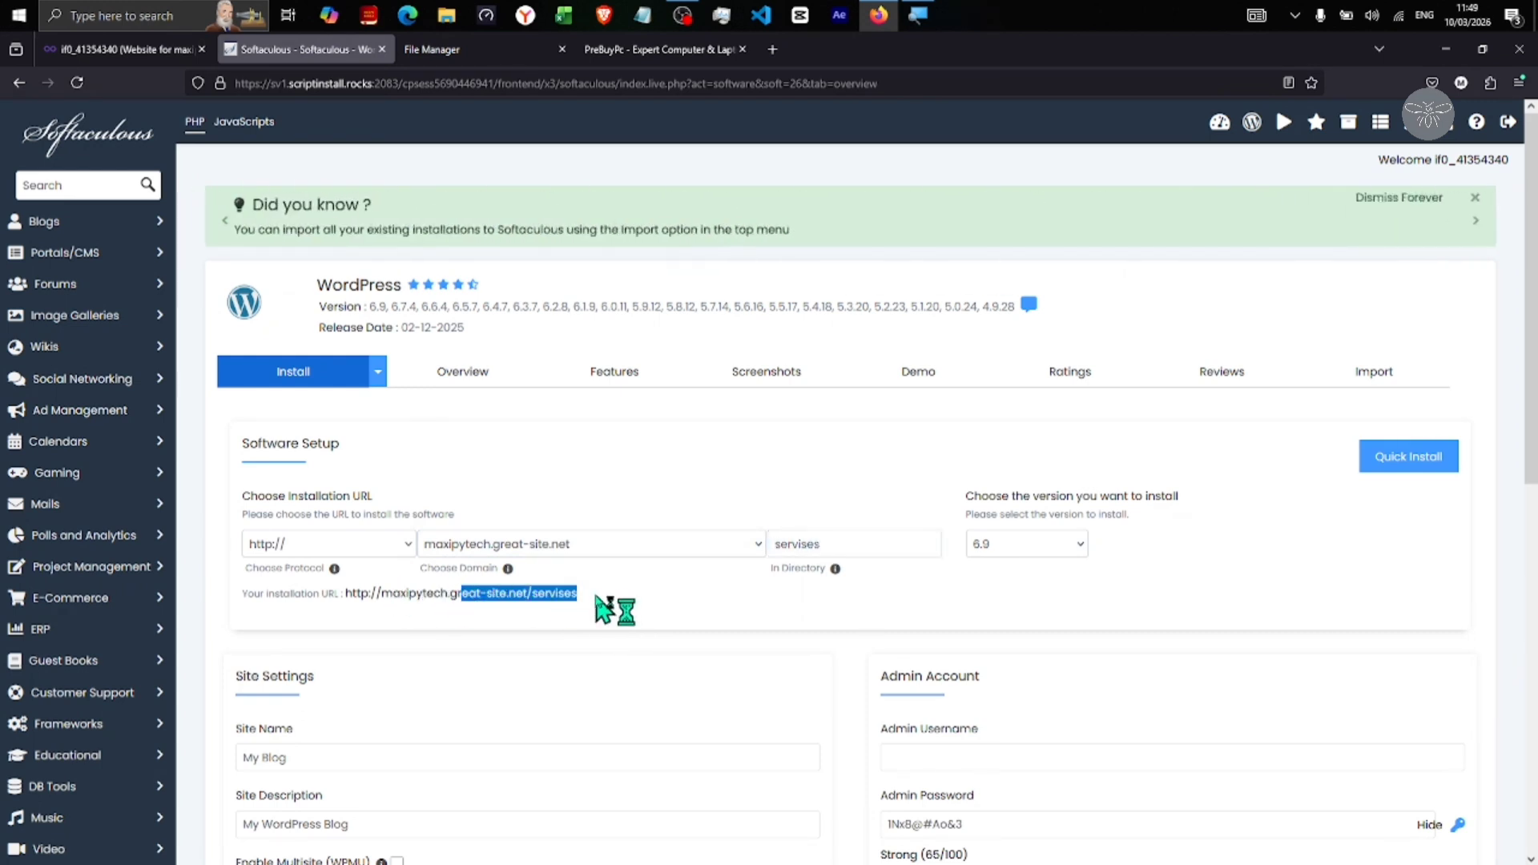
left_click_drag(605, 607, 349, 607)
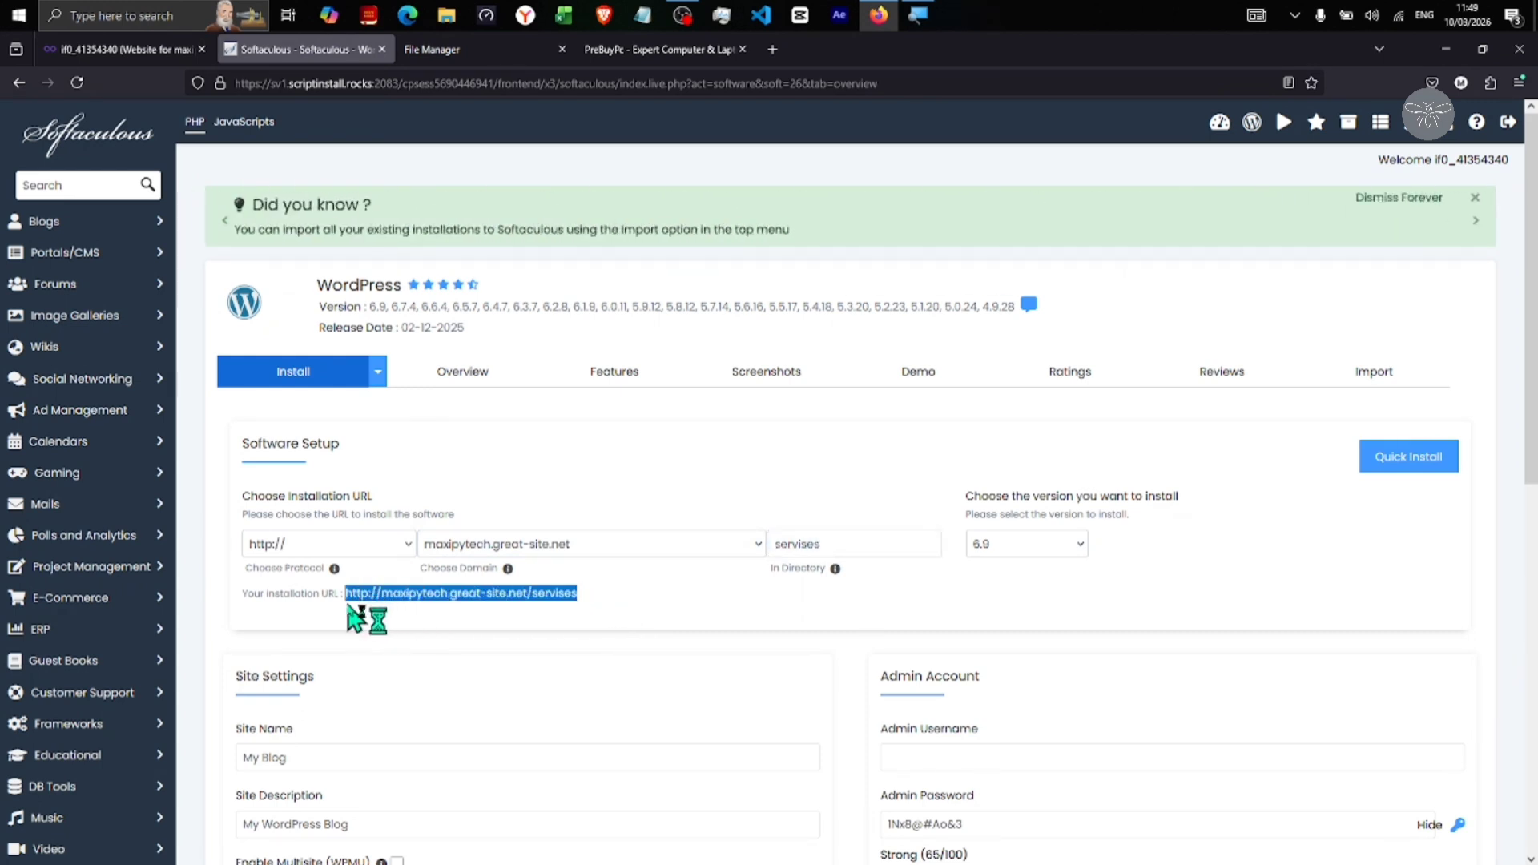
left_click(851, 536)
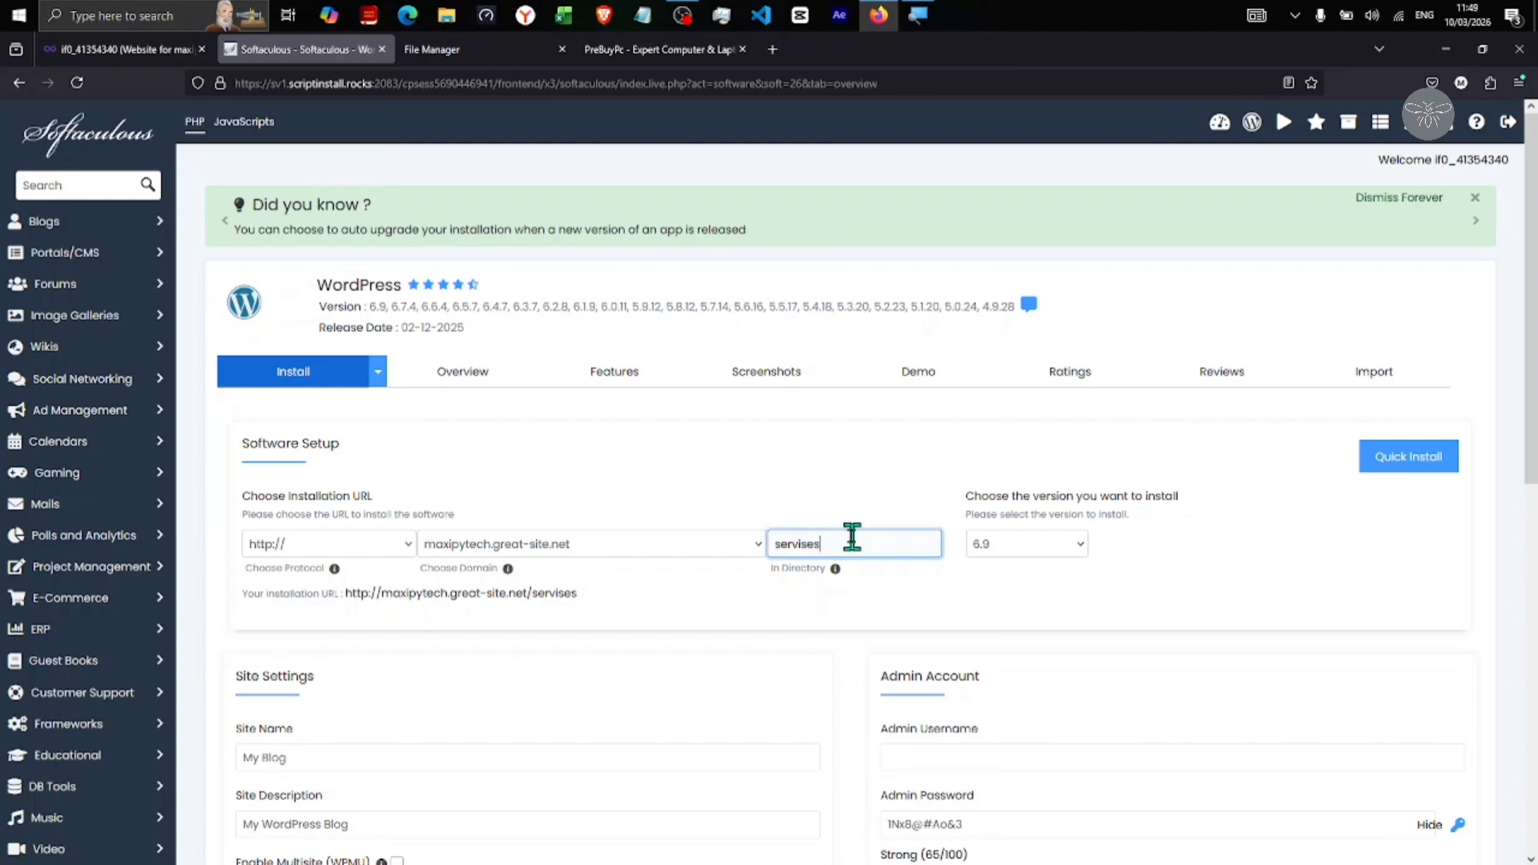
left_click_drag(845, 539, 759, 540)
key("BackSpace")
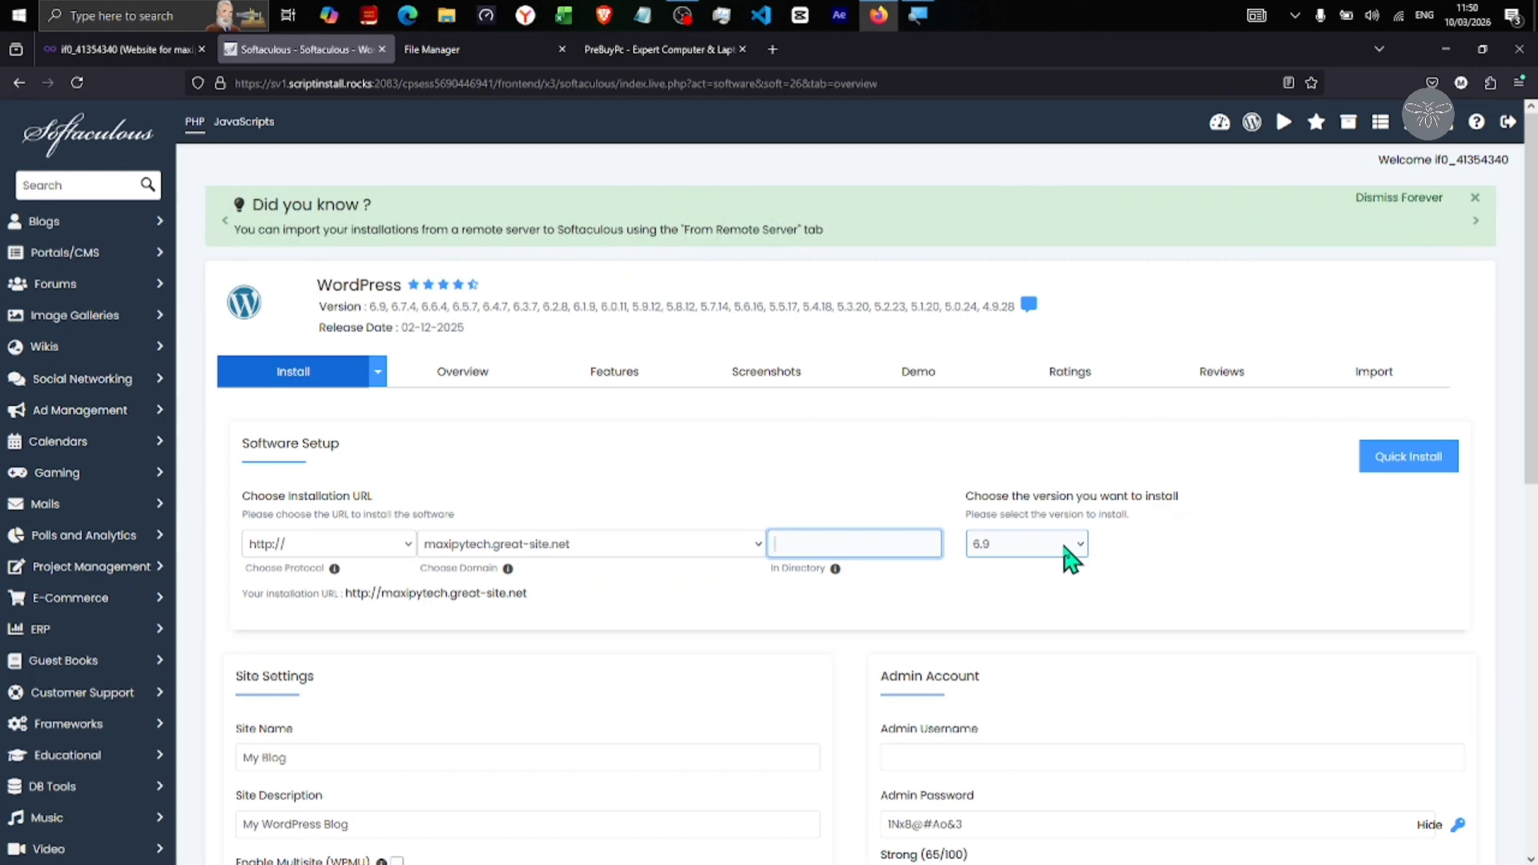
left_click(1071, 560)
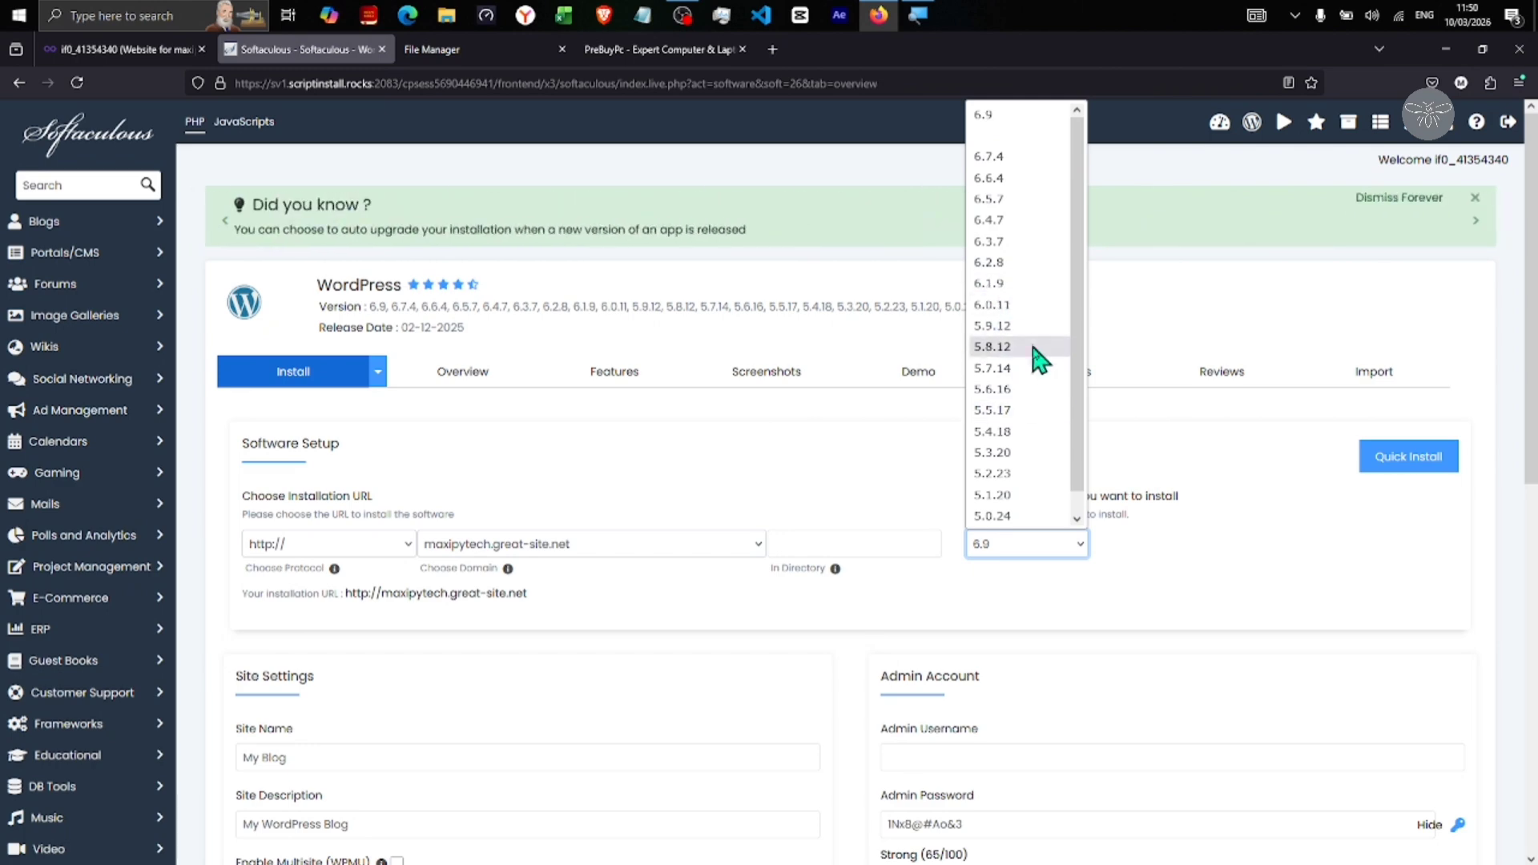
left_click(1034, 602)
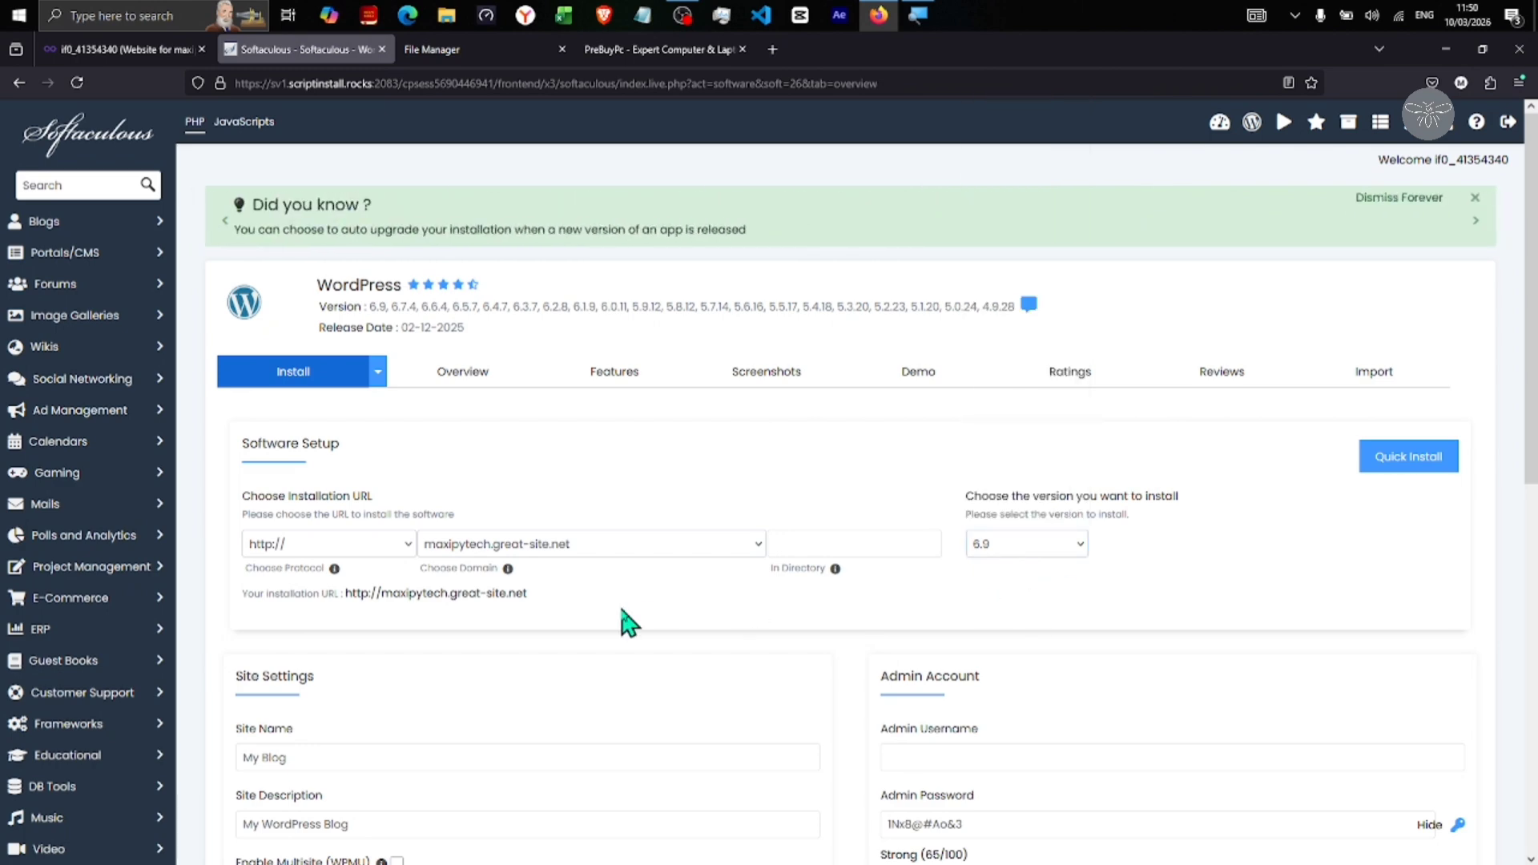
scroll(622, 620, "down", 3)
Expand Advanced Options to reveal database wp757, table prefix wpq5_ and auto-upgrade off
scroll(629, 623, "down", 1)
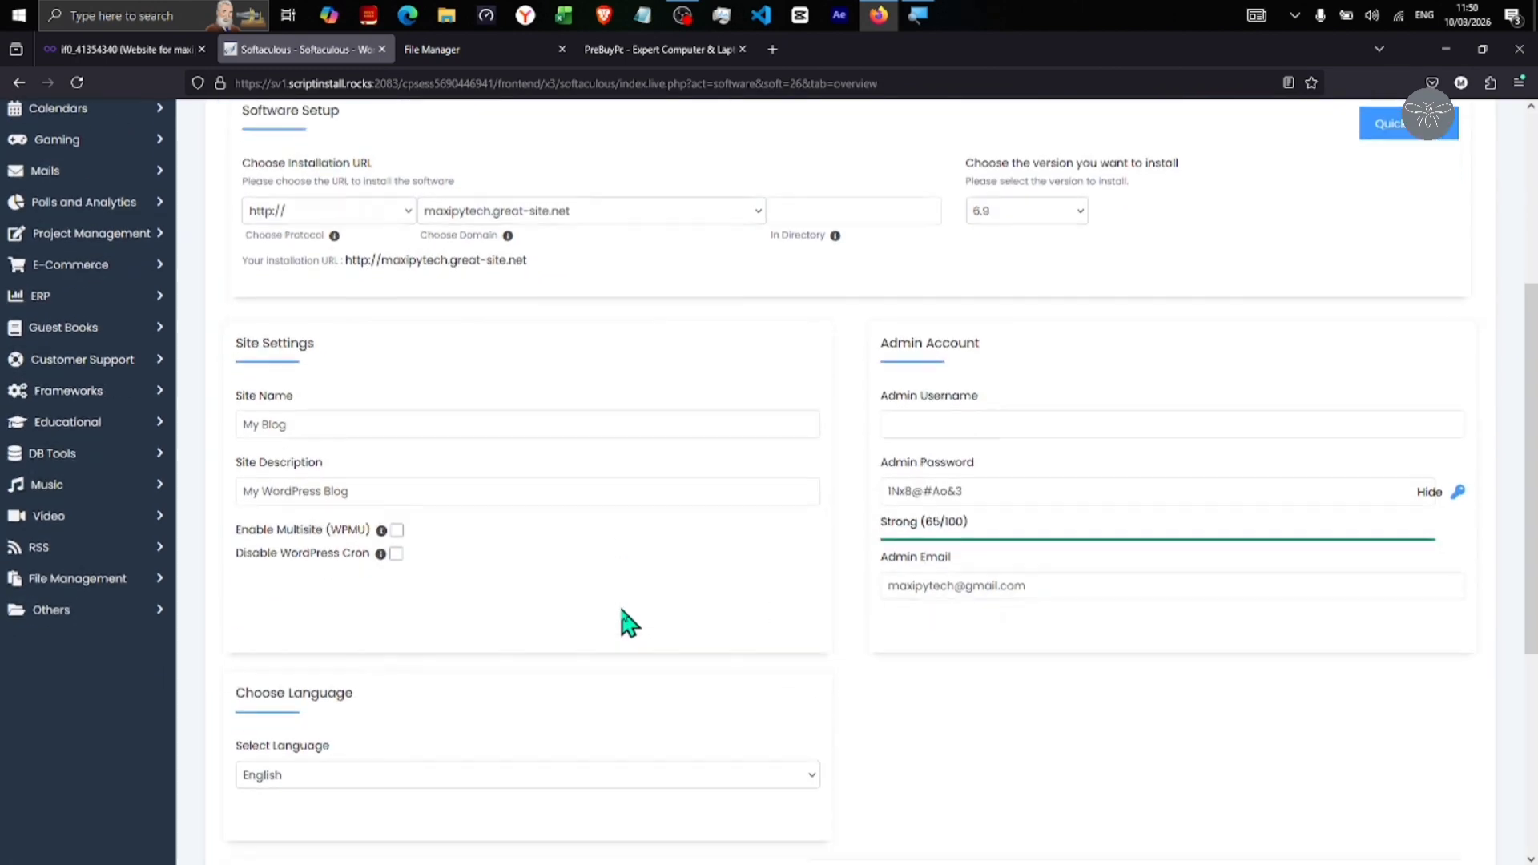
left_click(1020, 419)
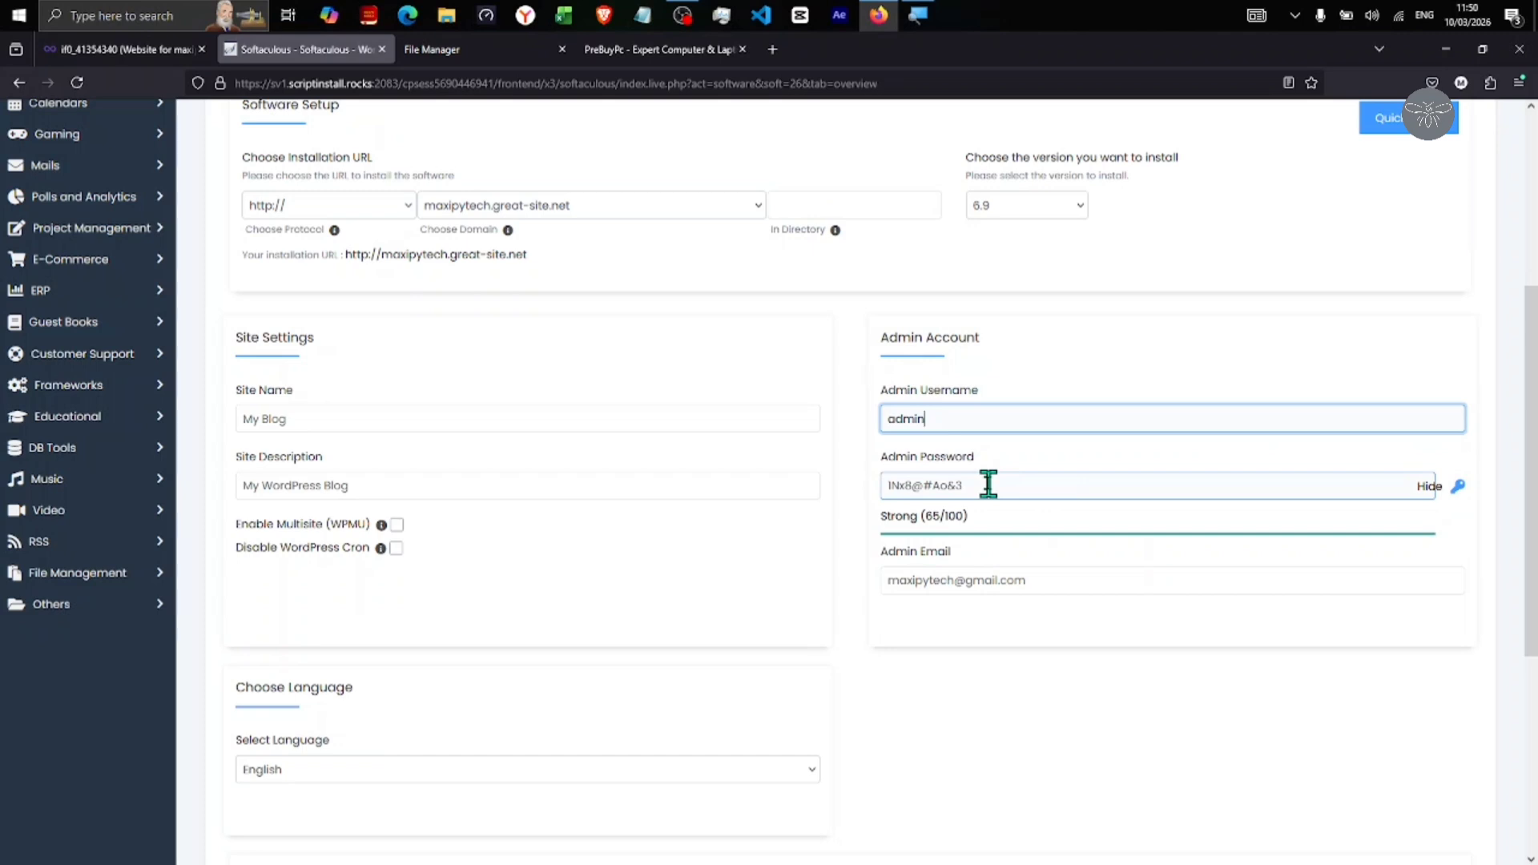
scroll(1047, 735, "down", 3)
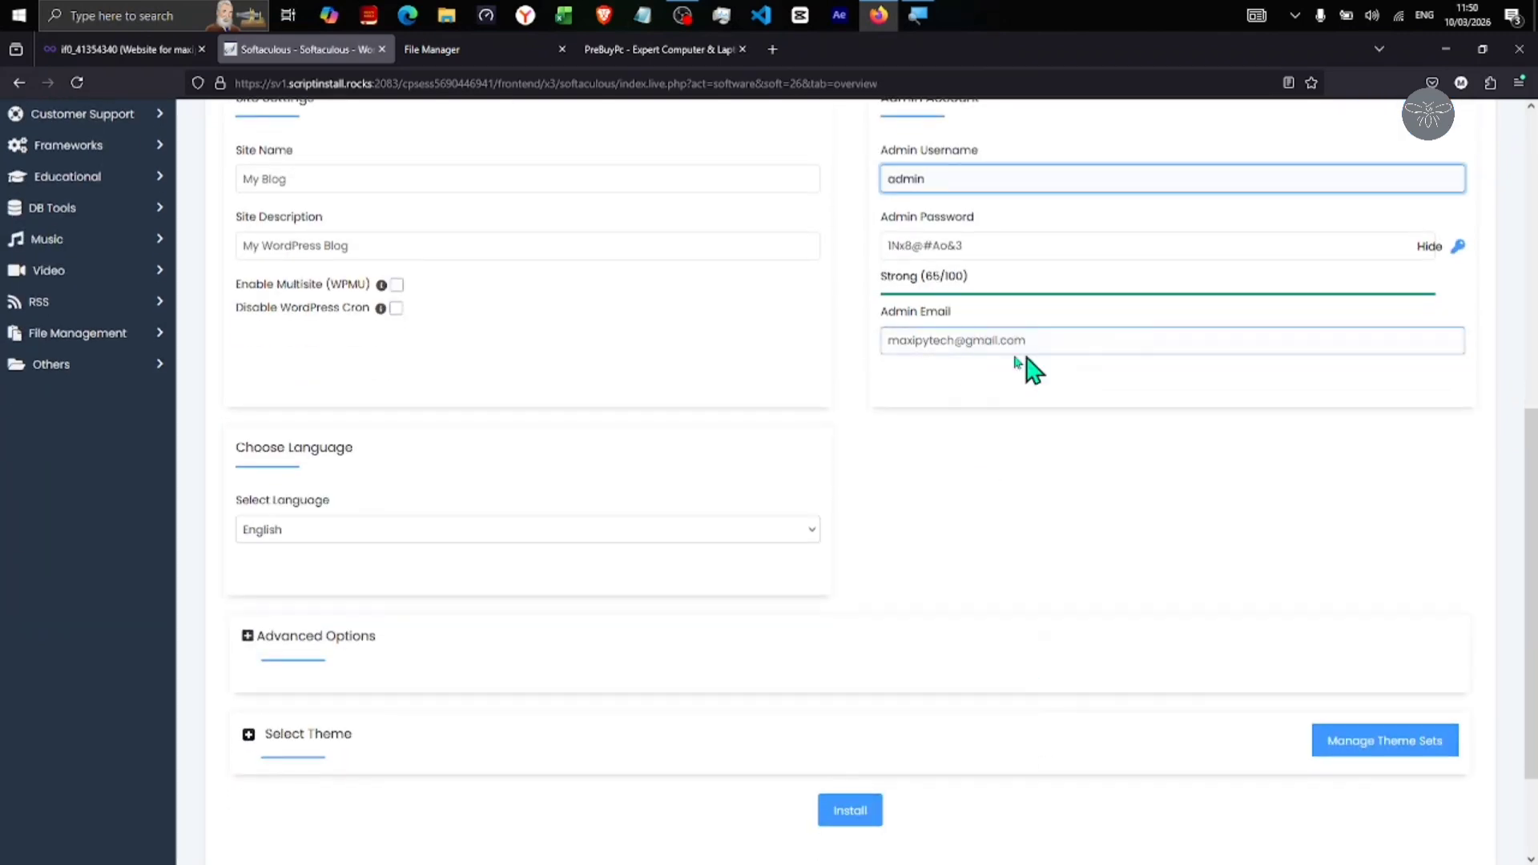
scroll(804, 574, "down", 2)
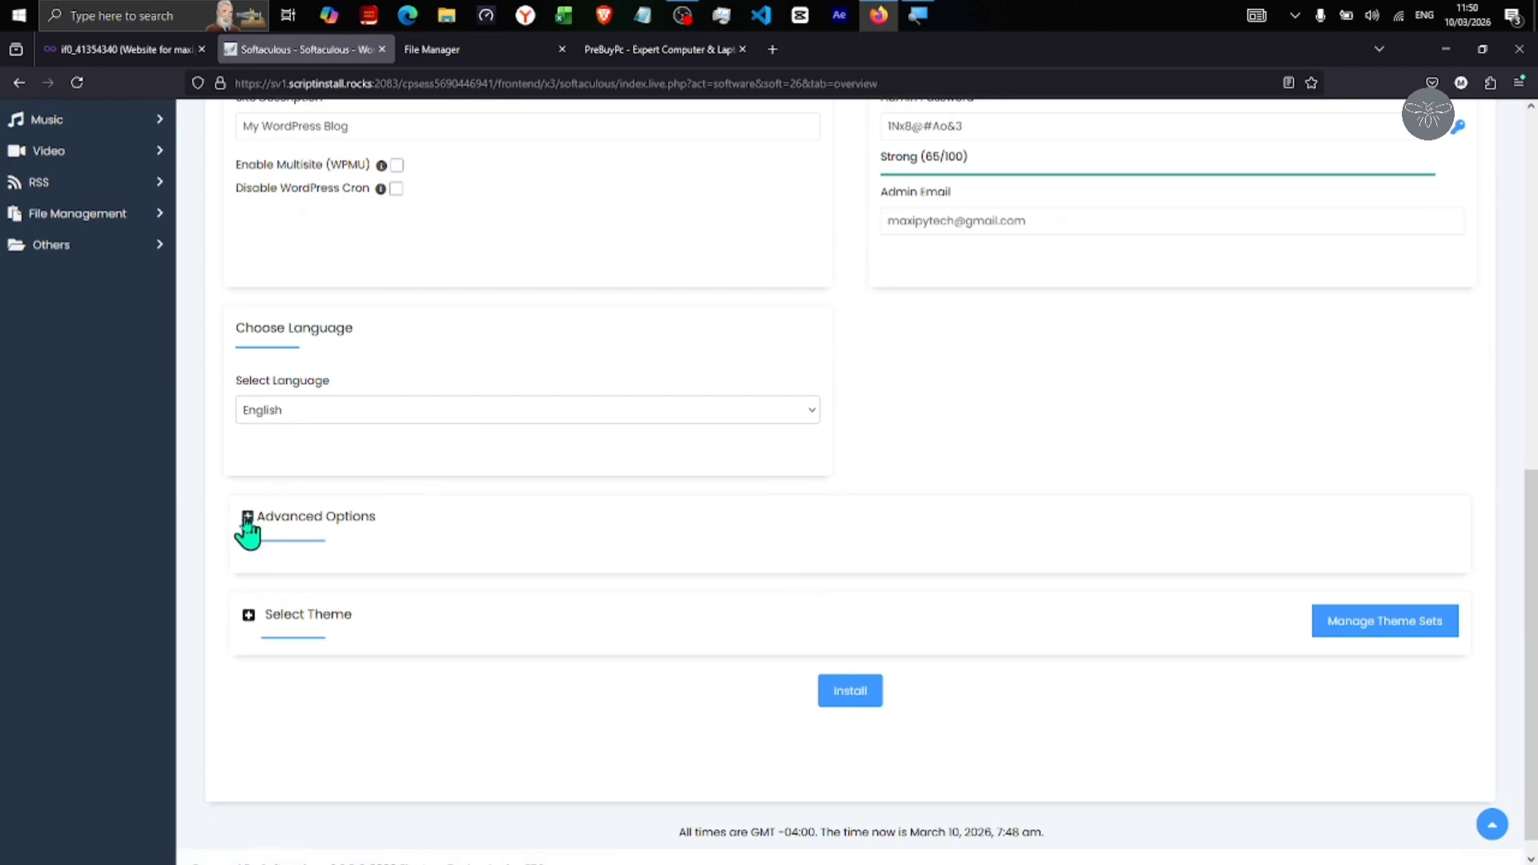
left_click(271, 519)
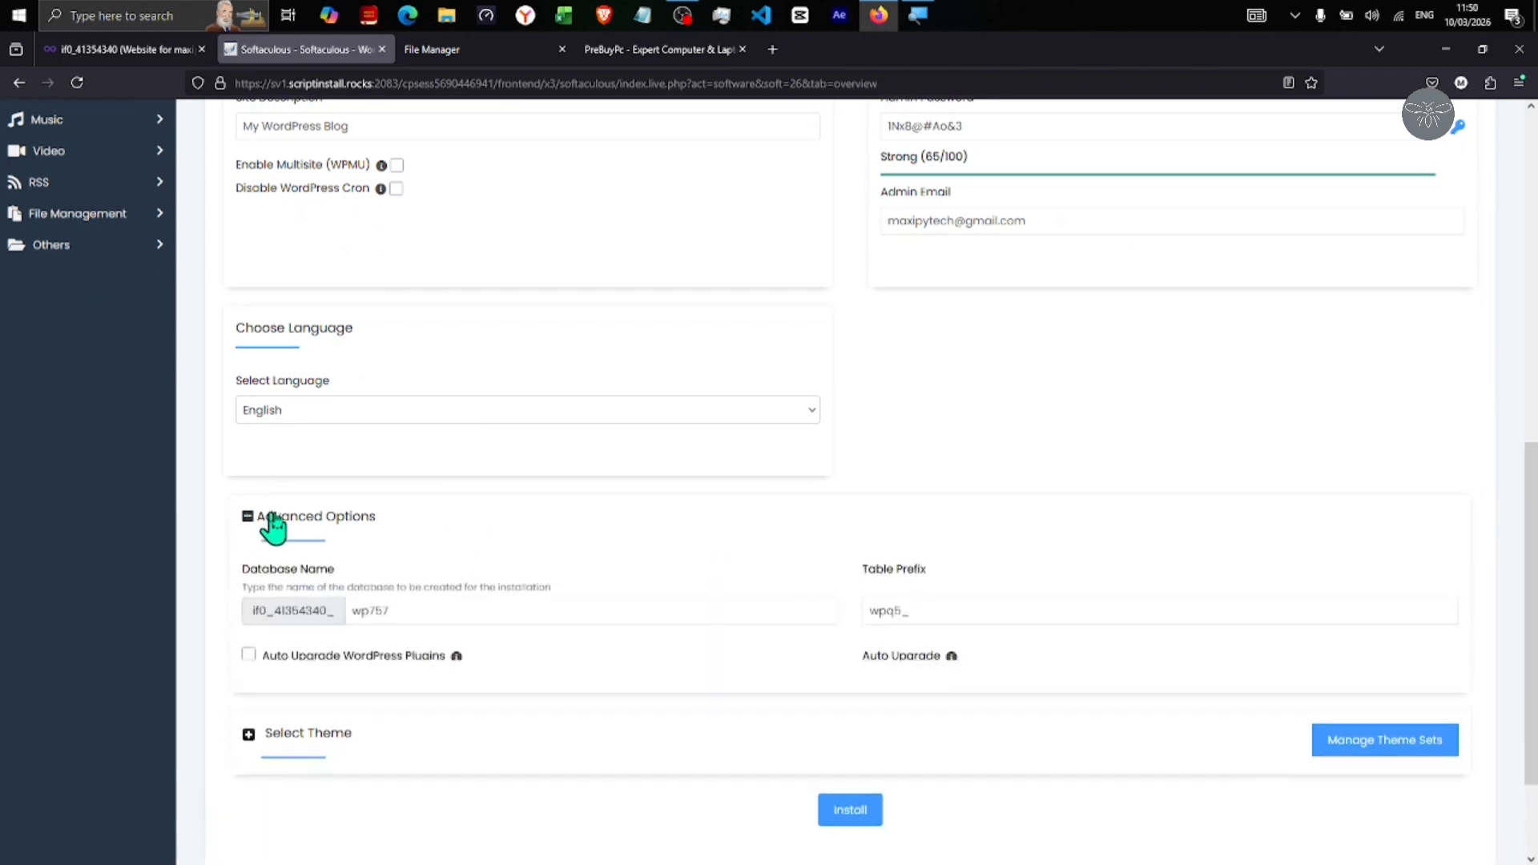
scroll(541, 538, "down", 2)
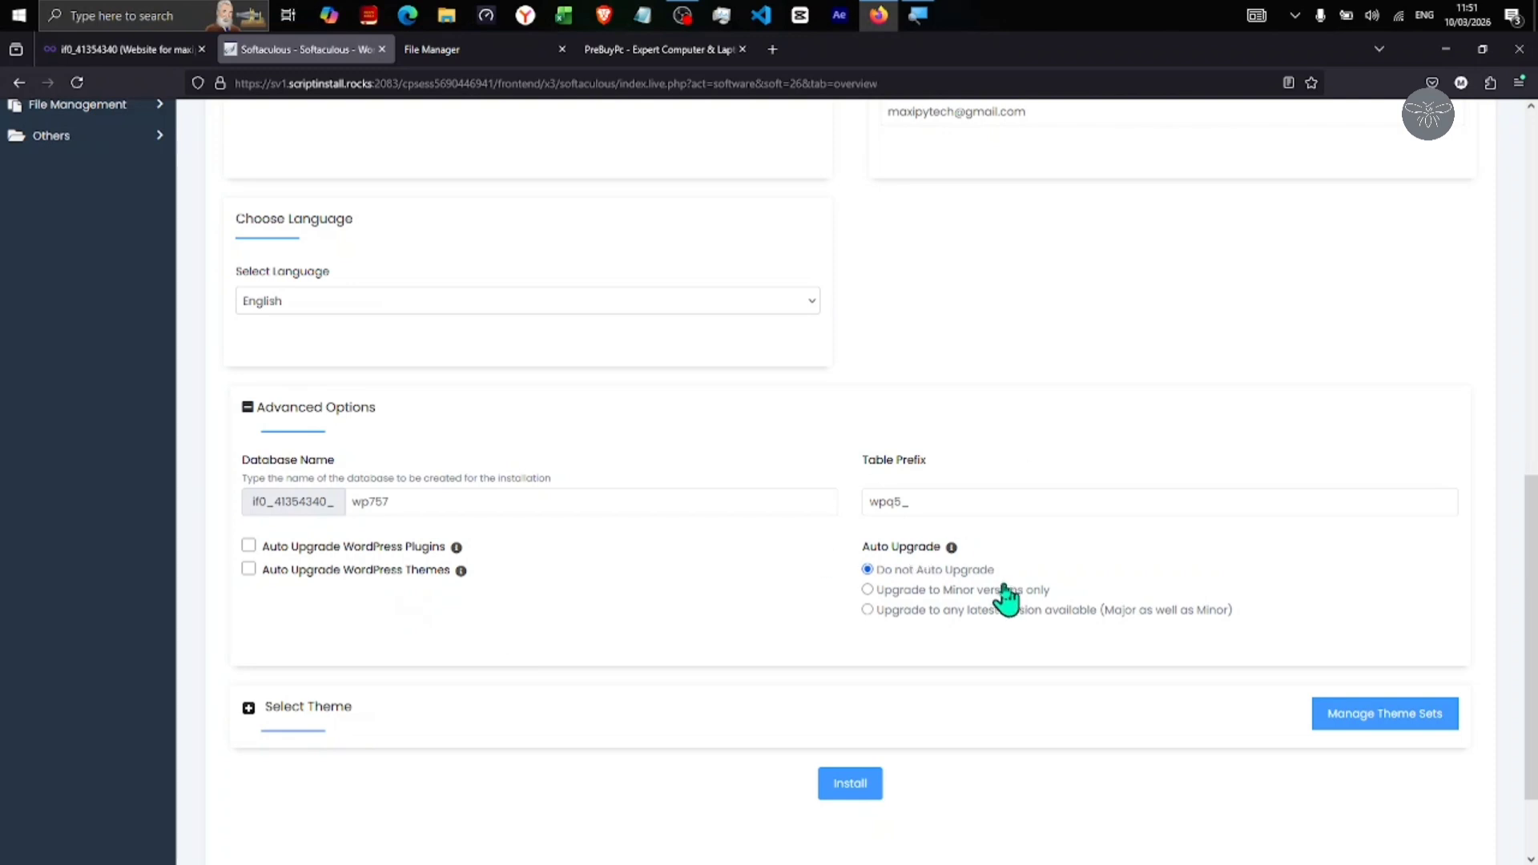
scroll(731, 608, "down", 3)
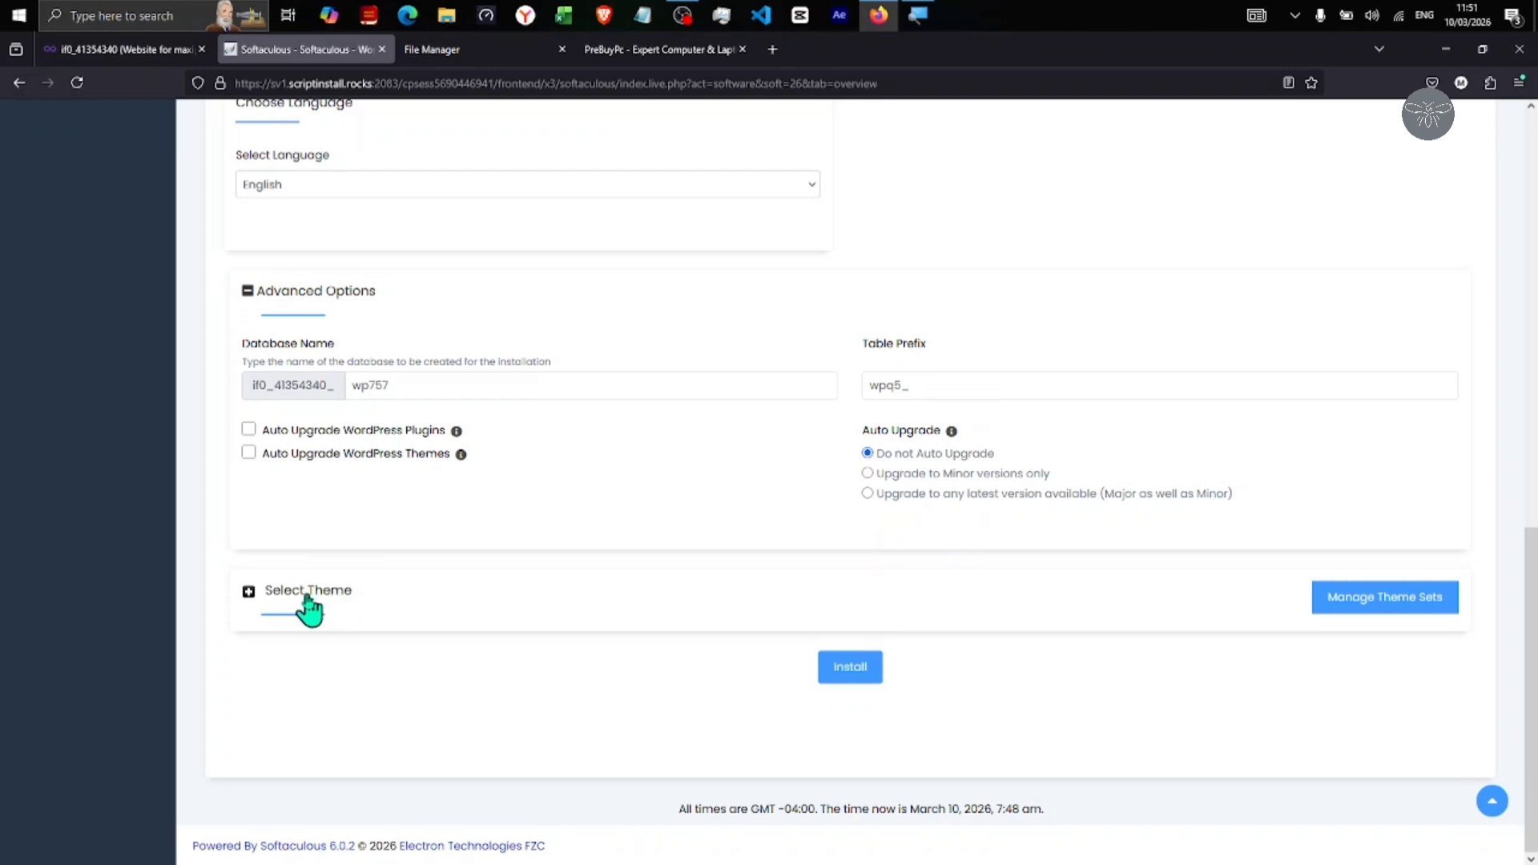
Choose the Waymore theme, answer the image copyright prompt, and run the WordPress install
left_click(333, 599)
scroll(665, 573, "down", 5)
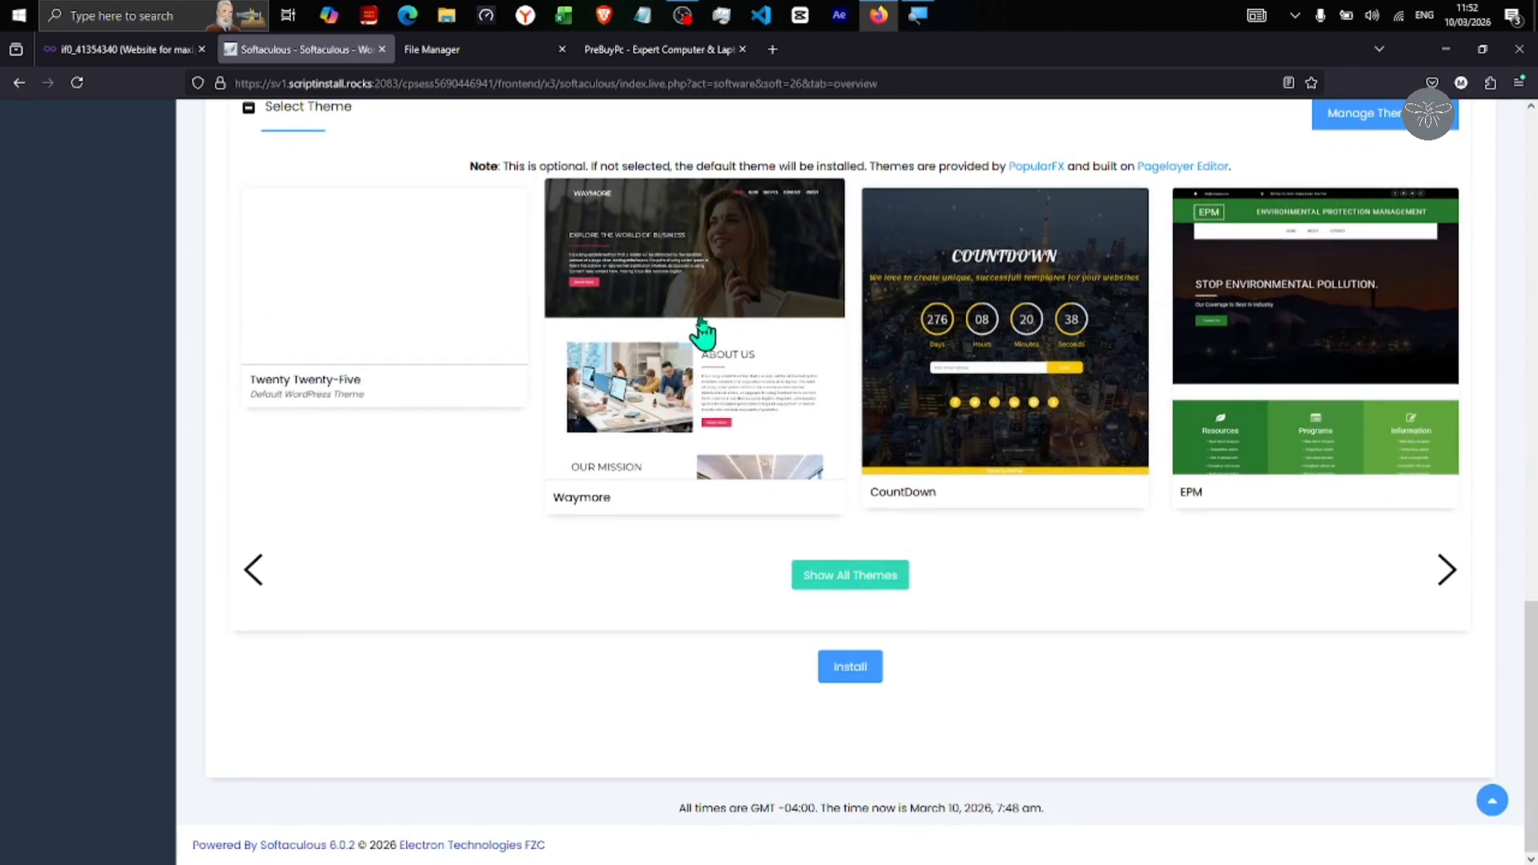
left_click(711, 365)
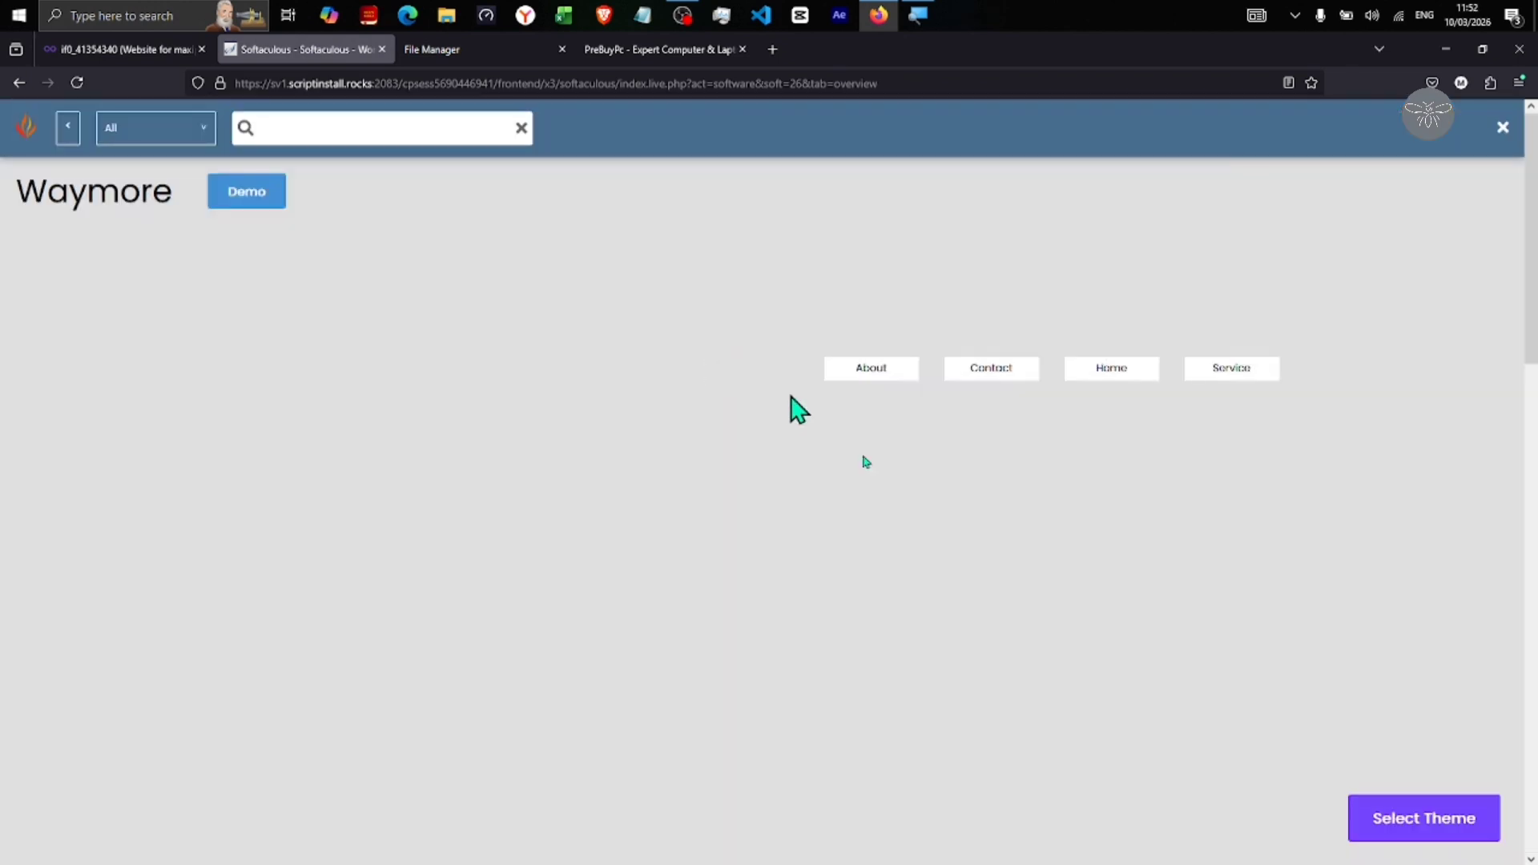
scroll(1106, 653, "down", 3)
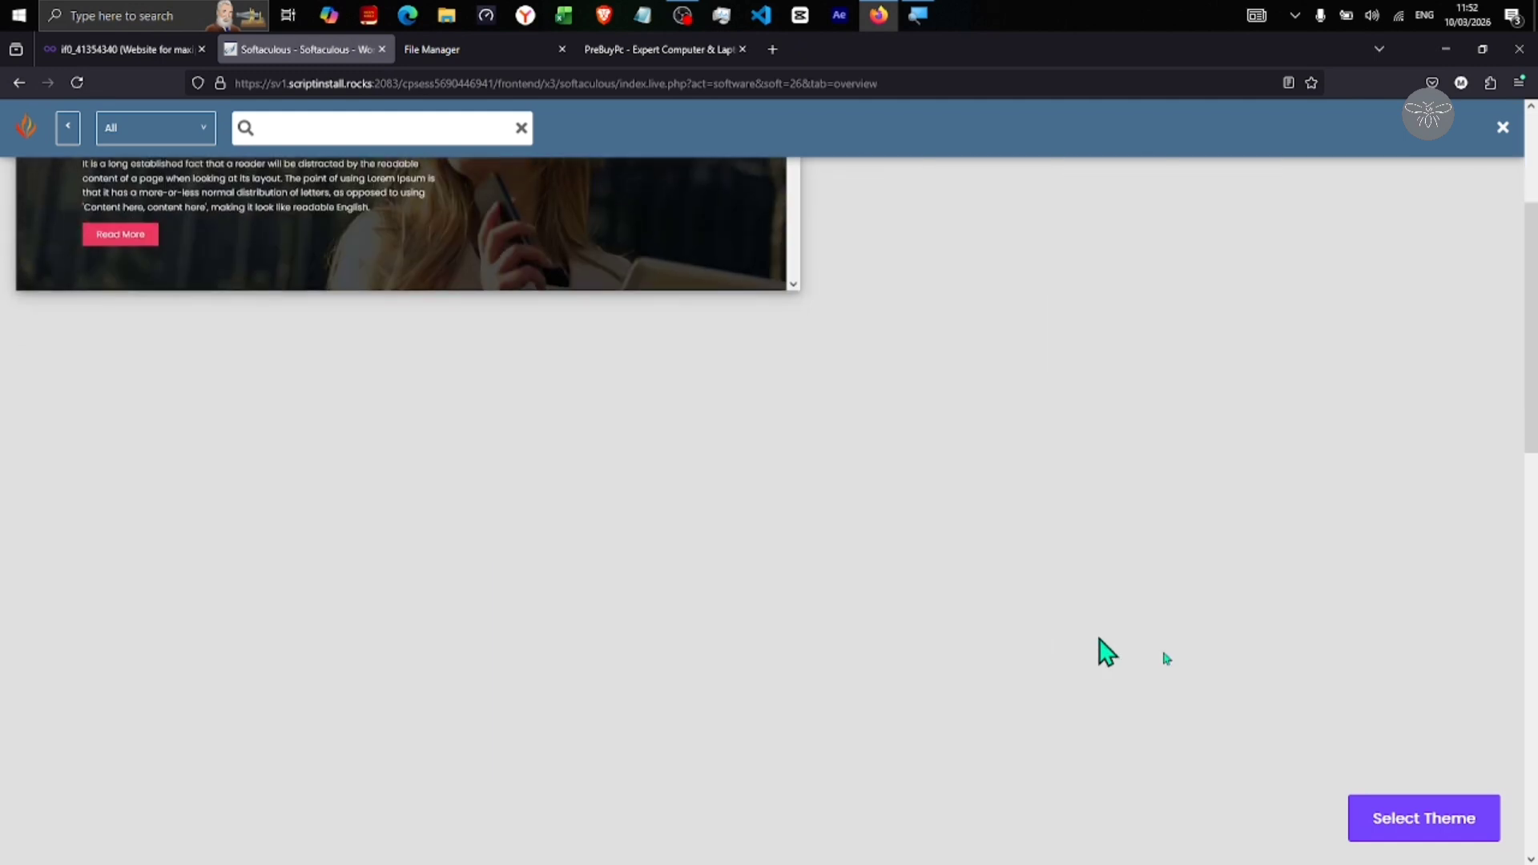
left_click(1444, 824)
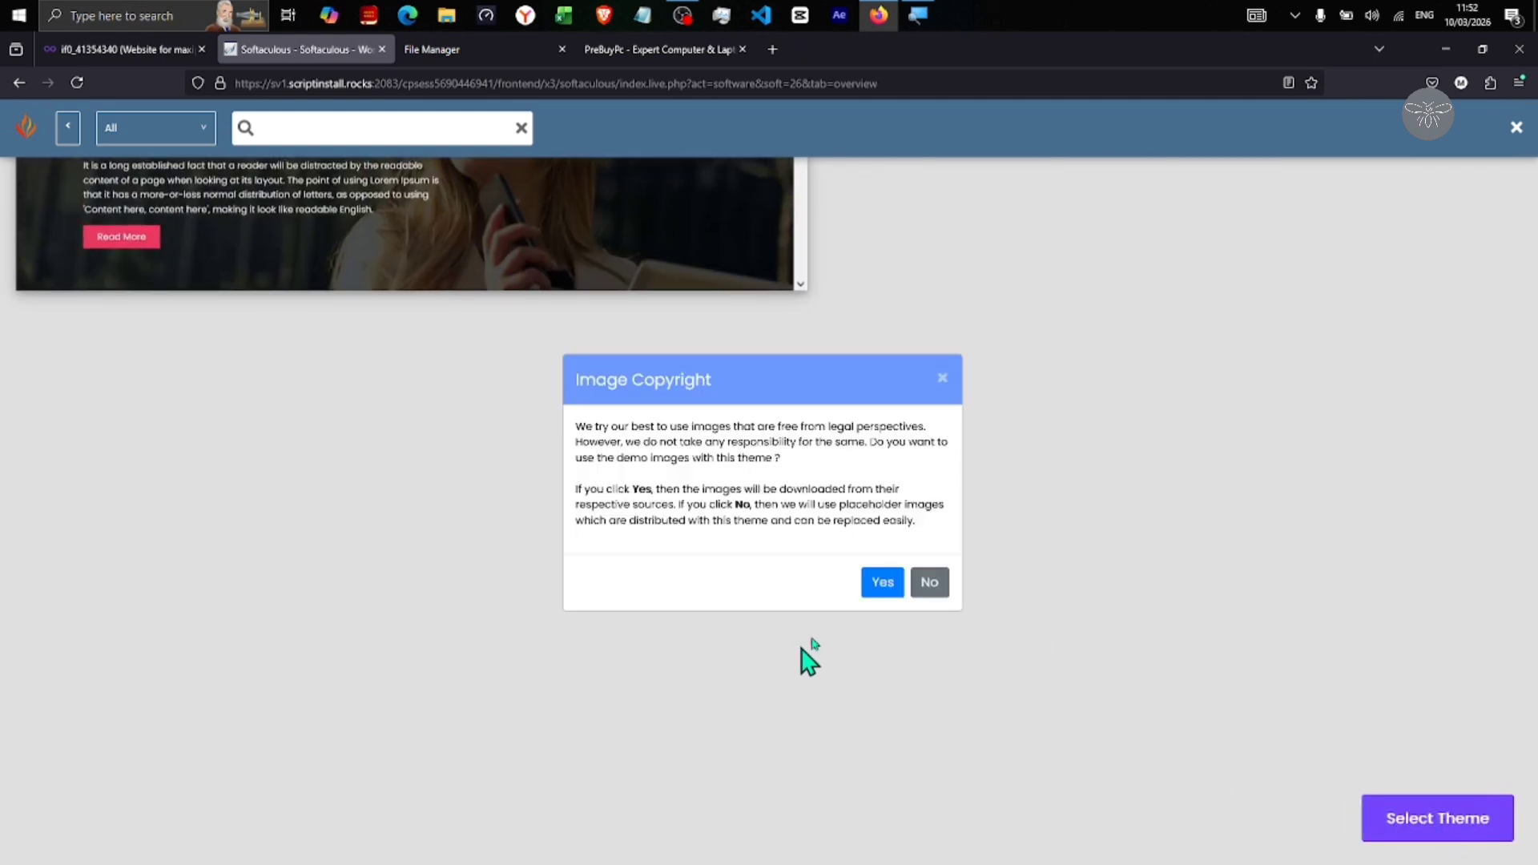
left_click(896, 585)
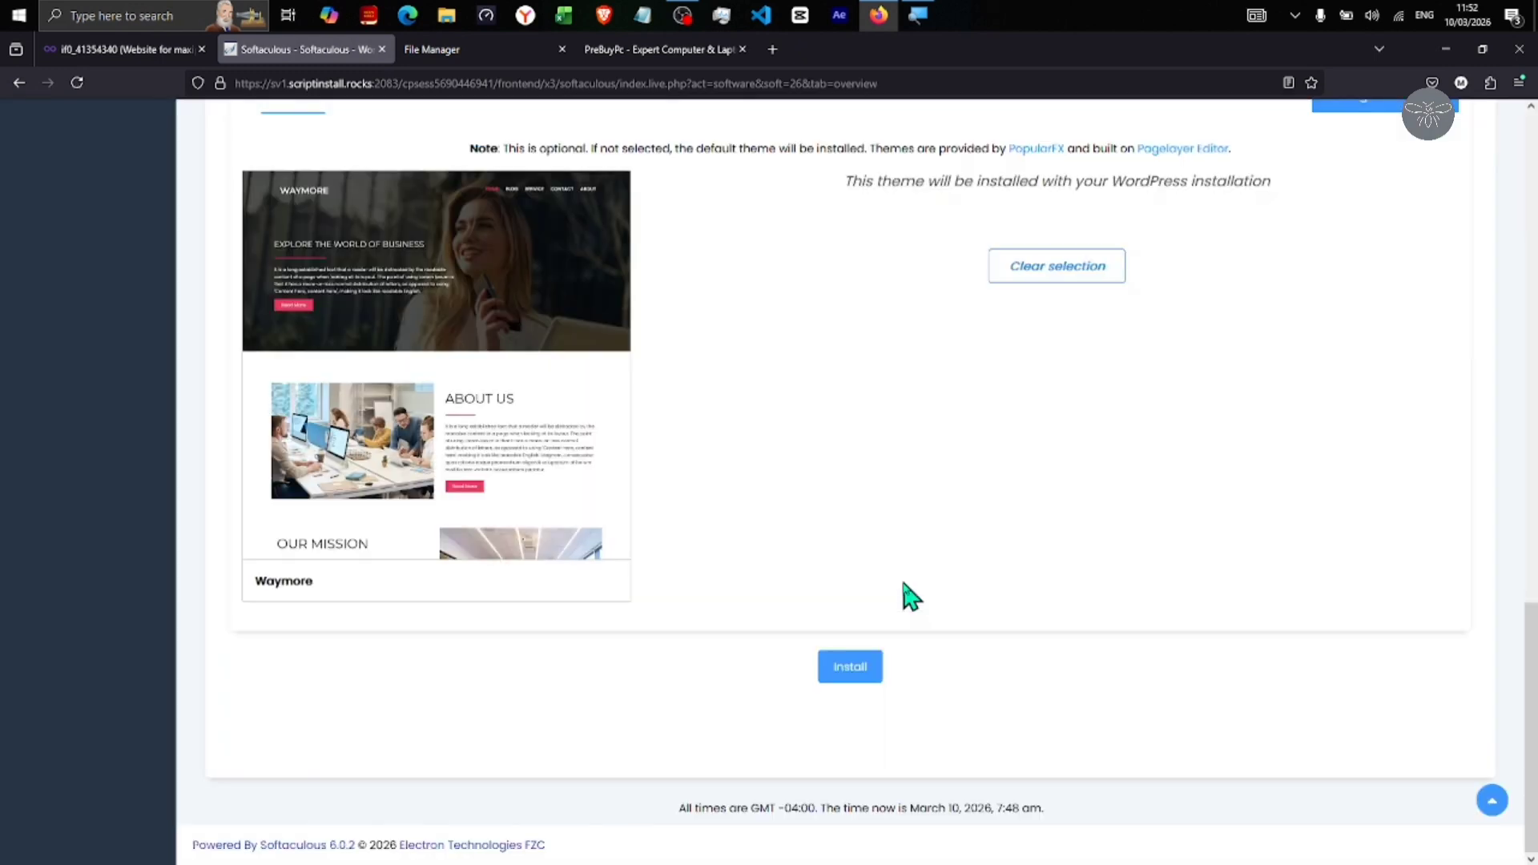
left_click(850, 666)
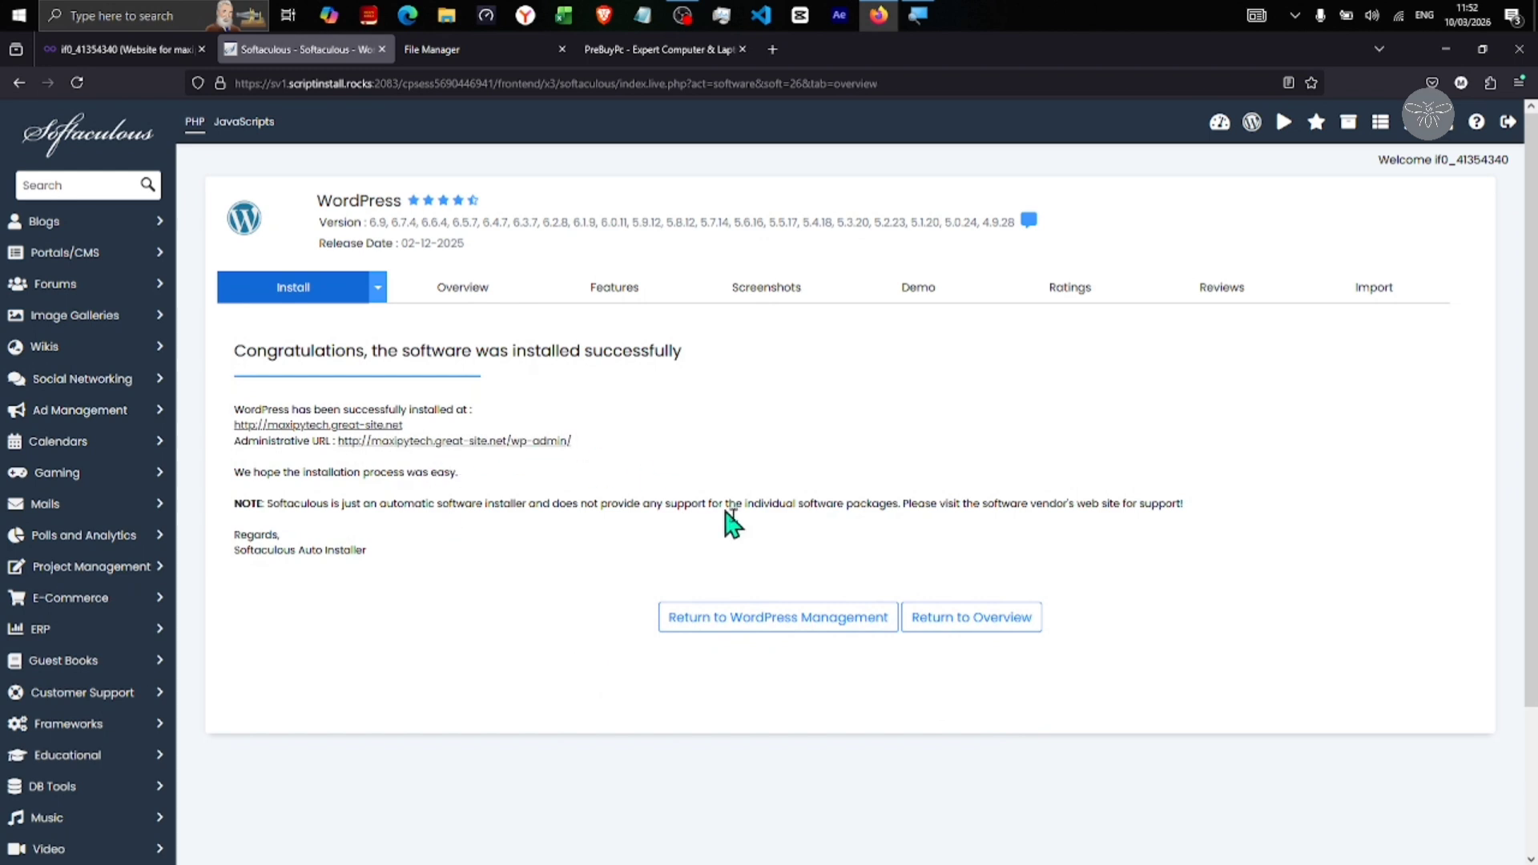
Open the live maxipytech.great-site.net site from the installation success page
left_click_drag(231, 351, 790, 383)
left_click(789, 383)
left_click(319, 426)
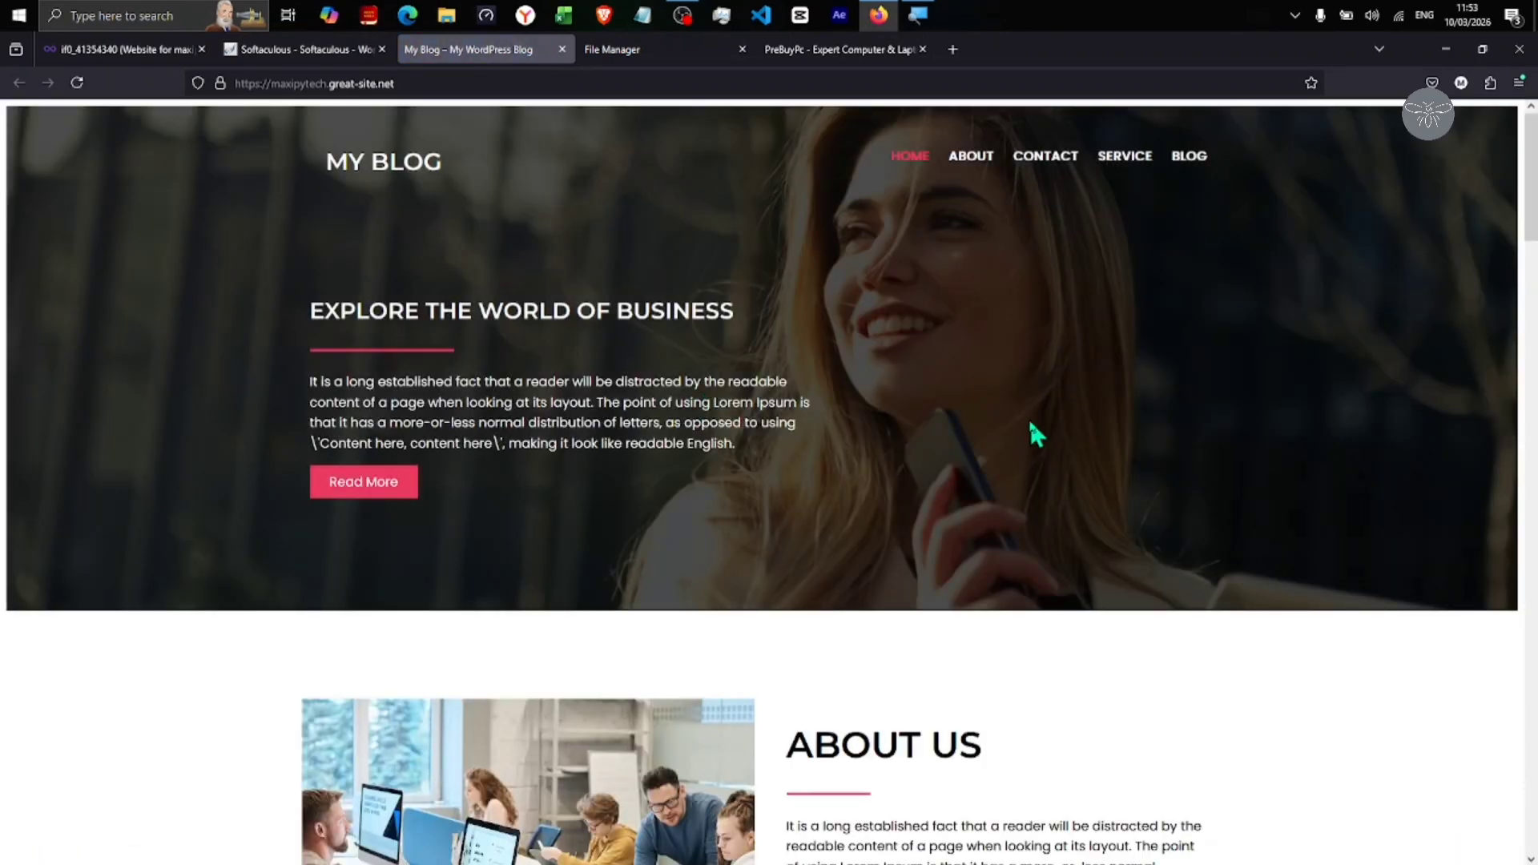
Scroll through the new My Blog homepage, then return to the Softaculous success page
scroll(1037, 435, "down", 3)
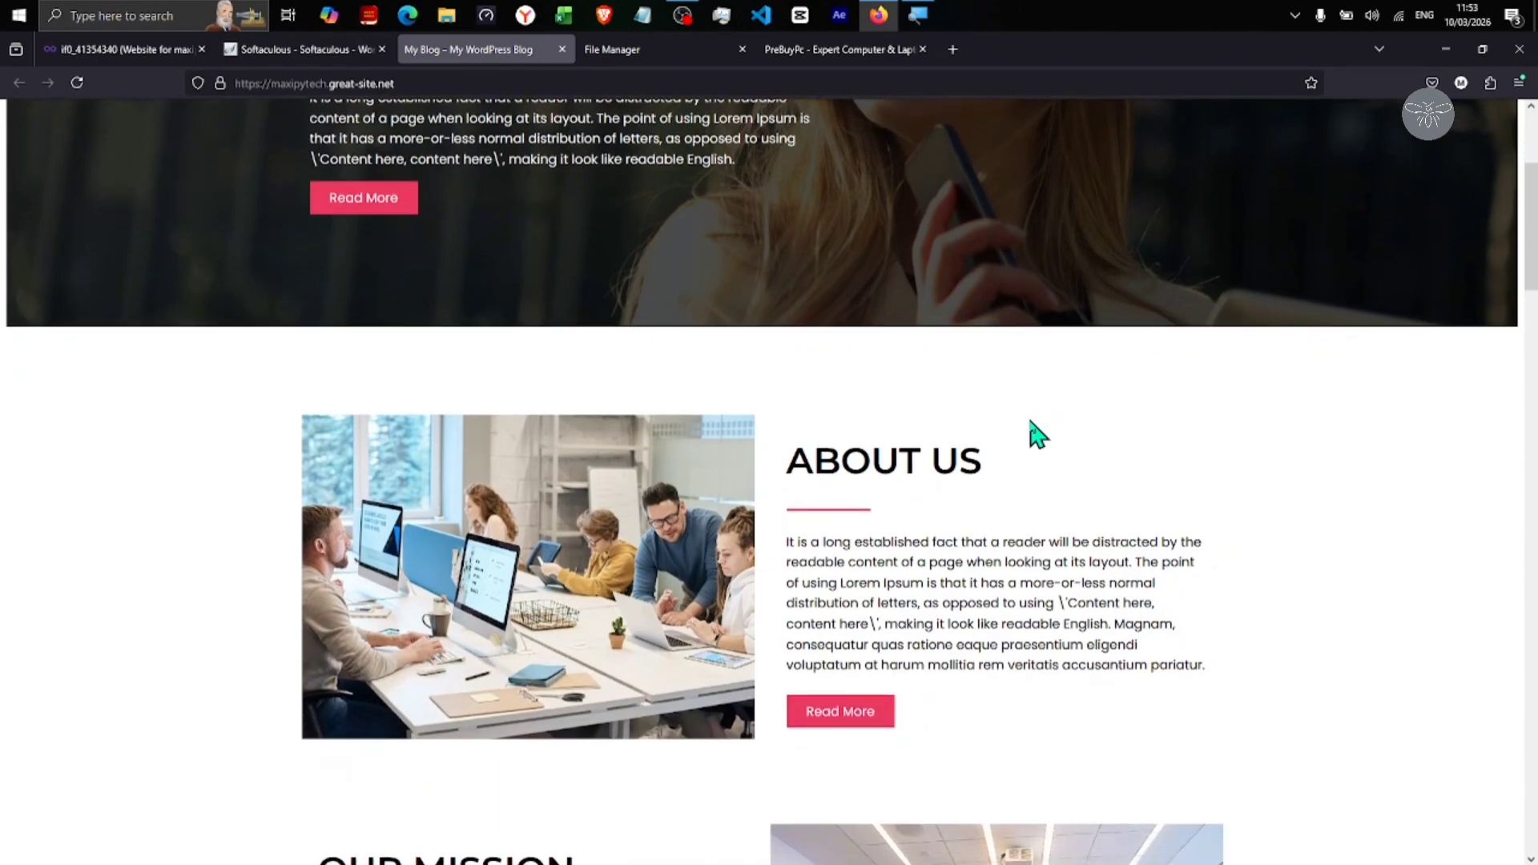
scroll(1037, 434, "up", 3)
scroll(1037, 435, "down", 10)
scroll(1034, 432, "down", 7)
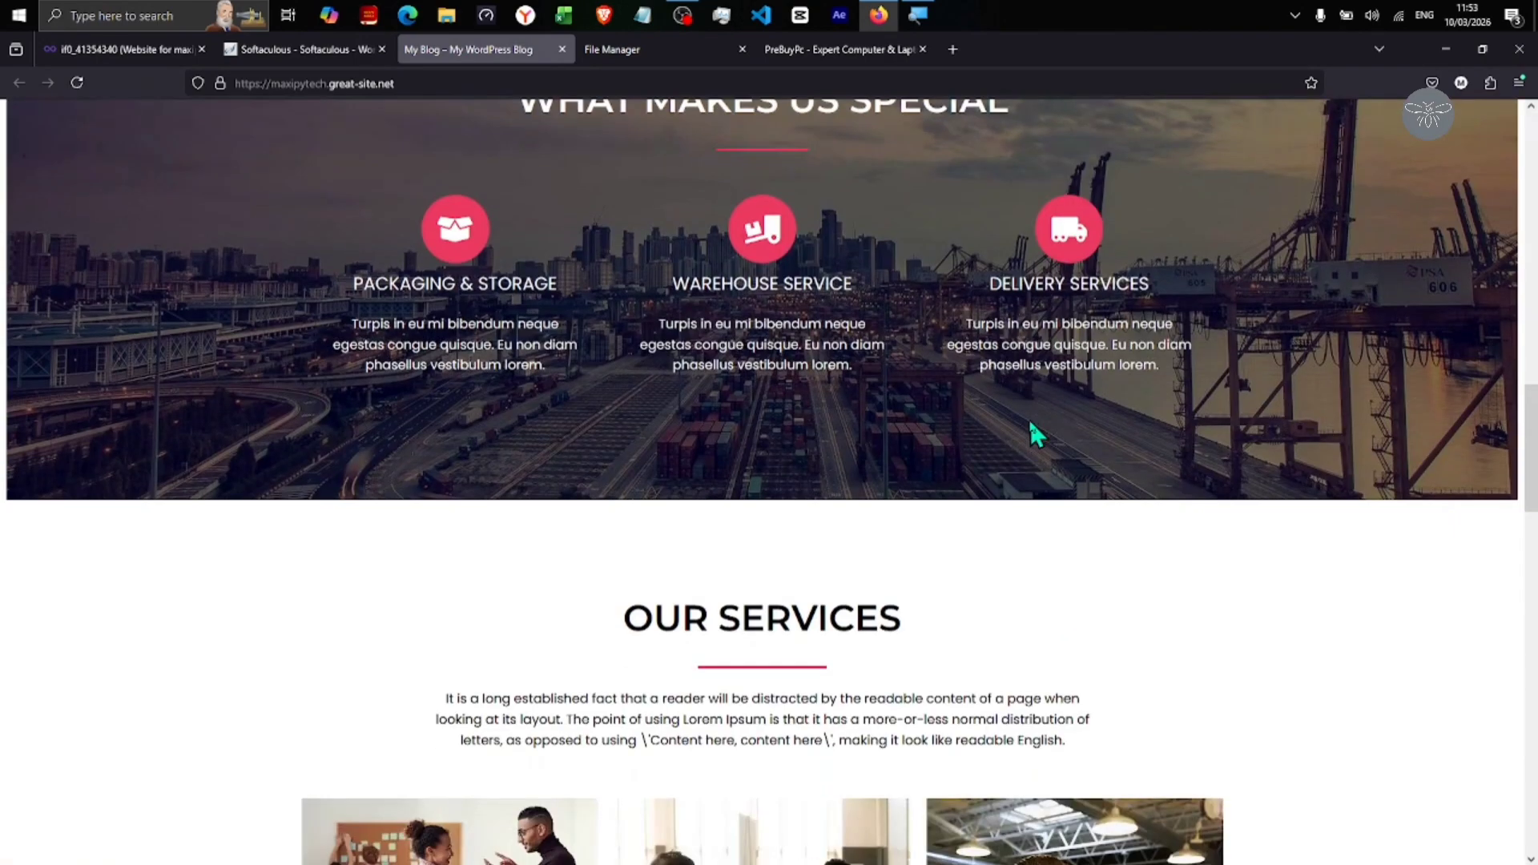
scroll(1037, 434, "down", 15)
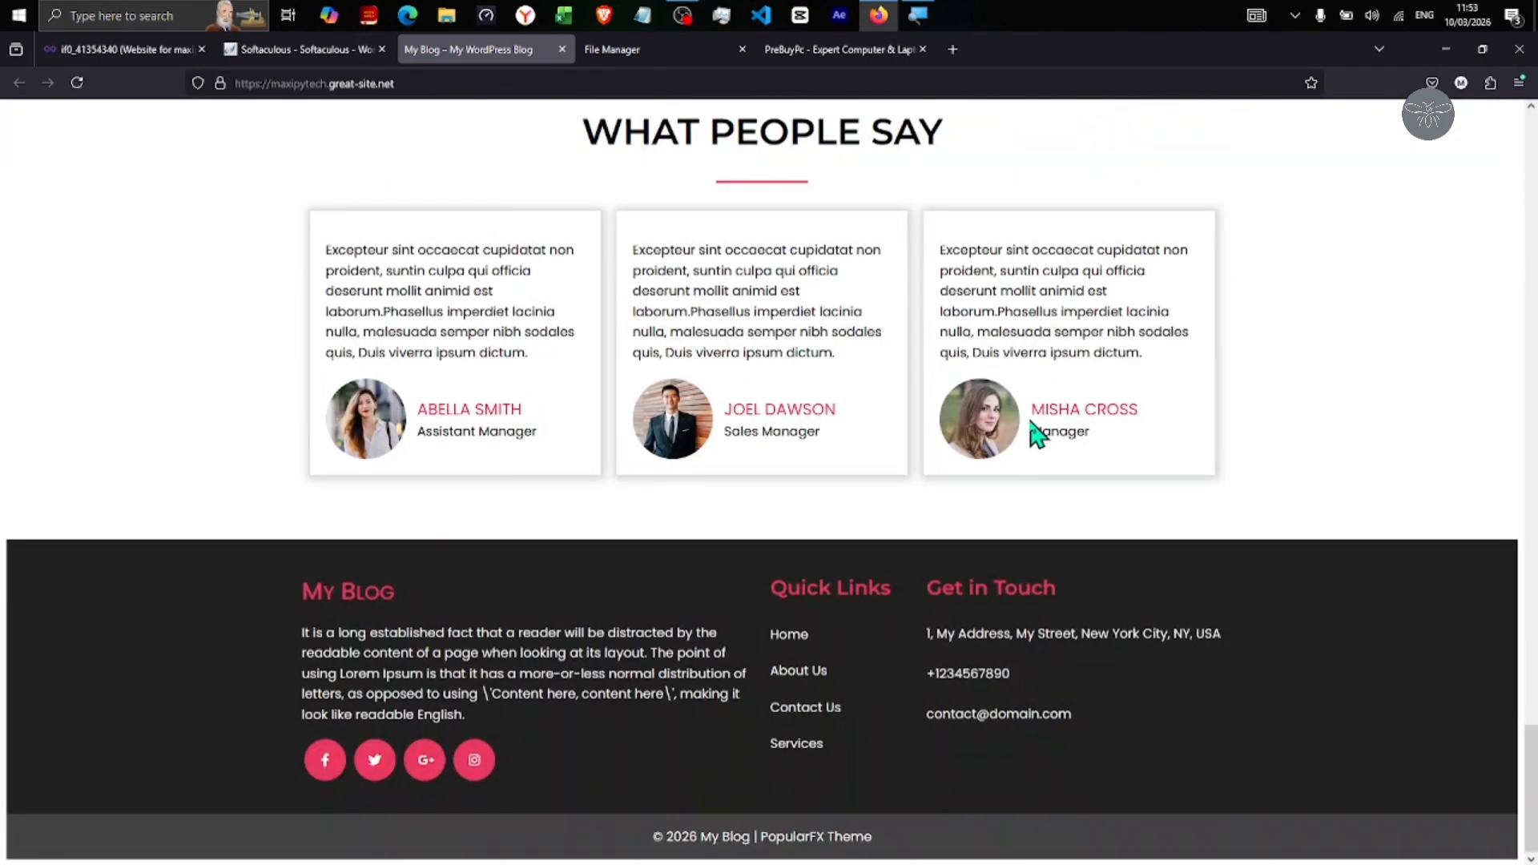
scroll(1033, 434, "up", 15)
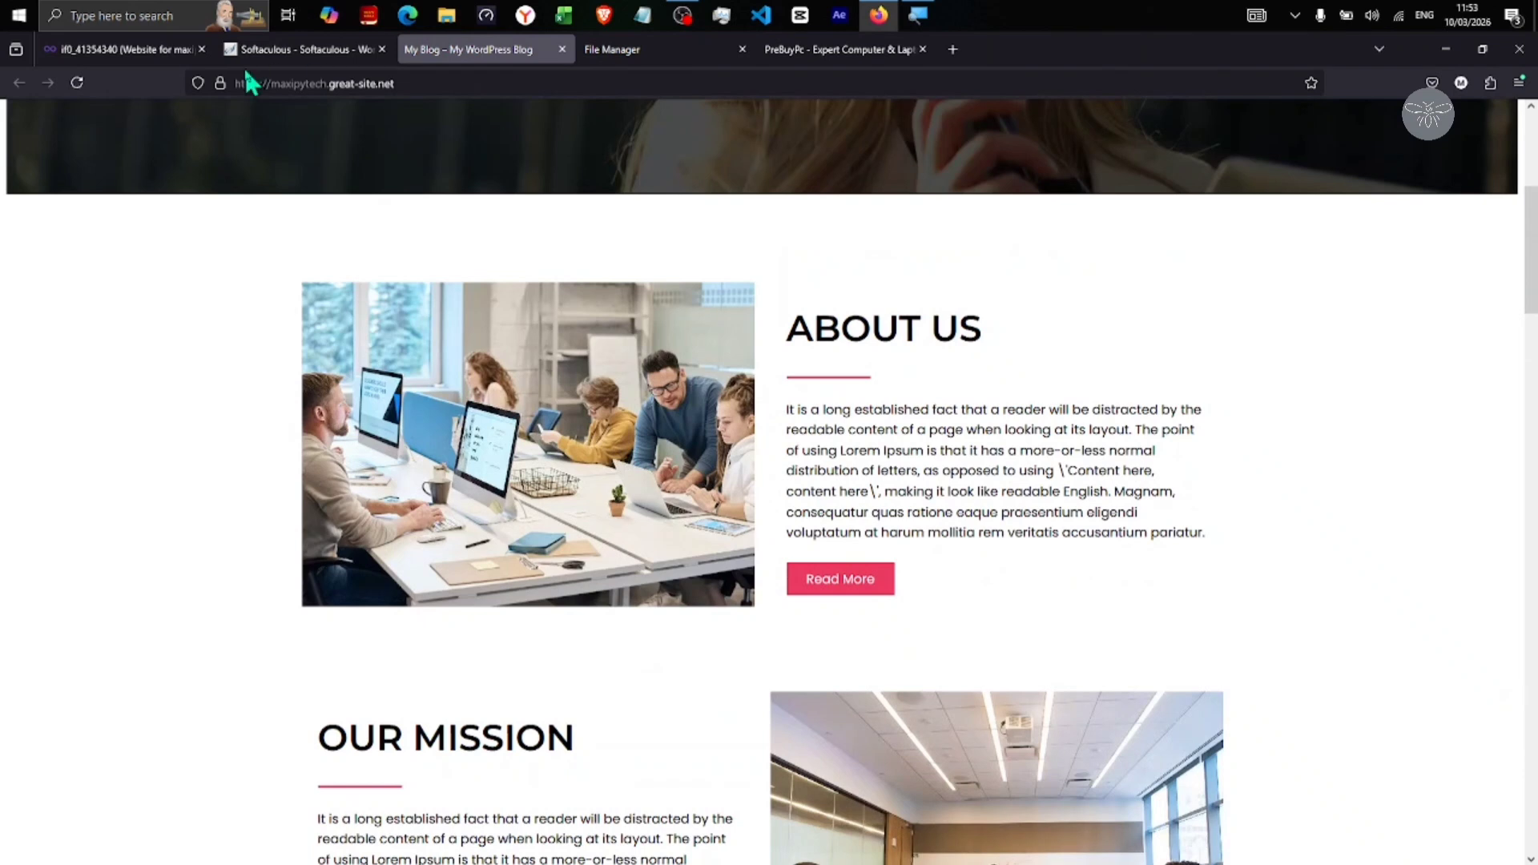
left_click(290, 53)
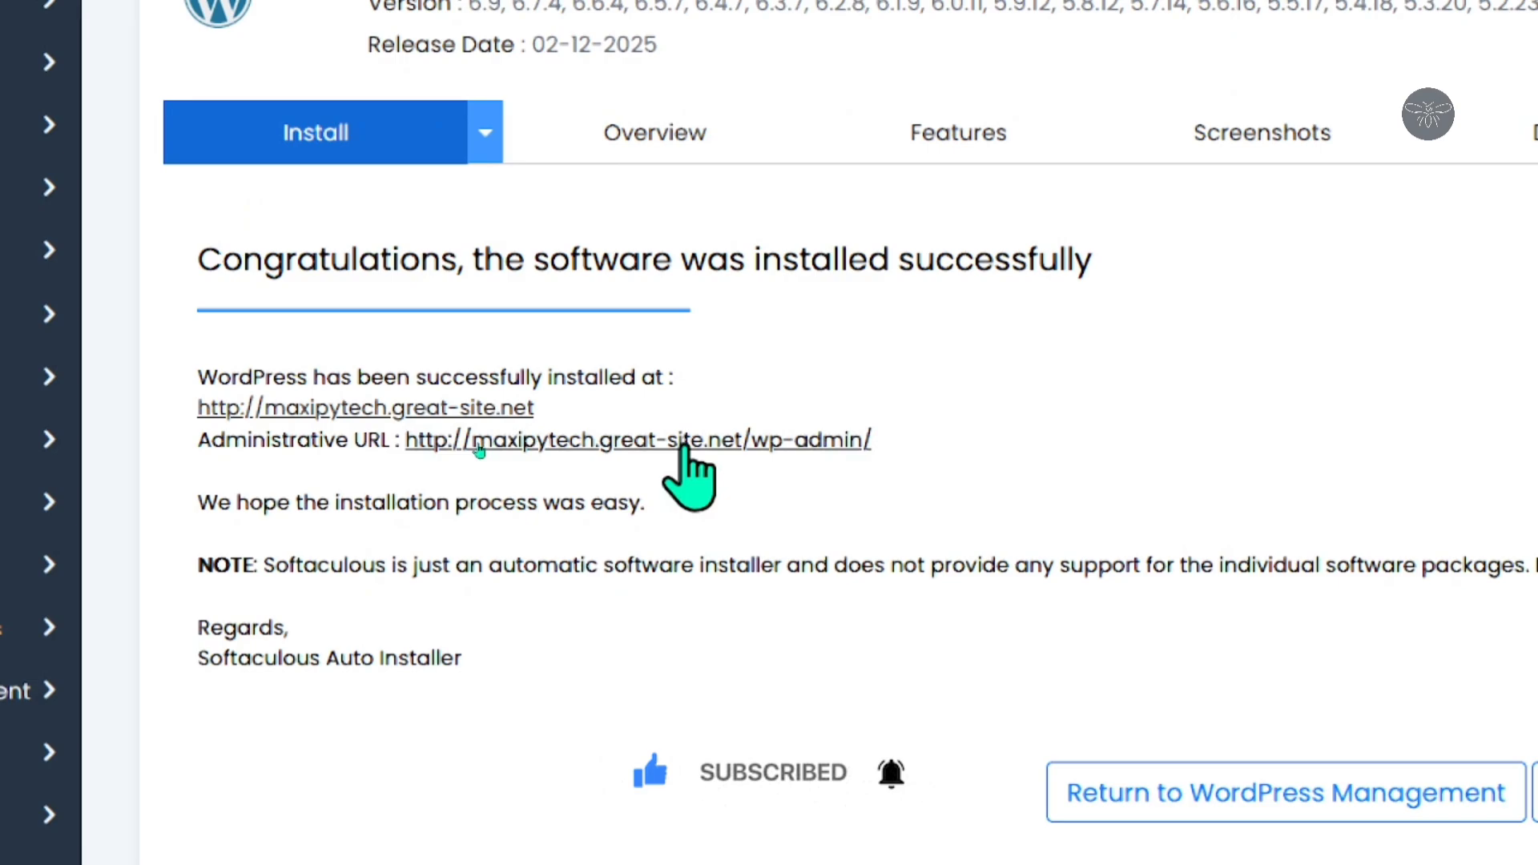
Open the /wp-admin/ dashboard and launch the Customizer from it
left_click(733, 440)
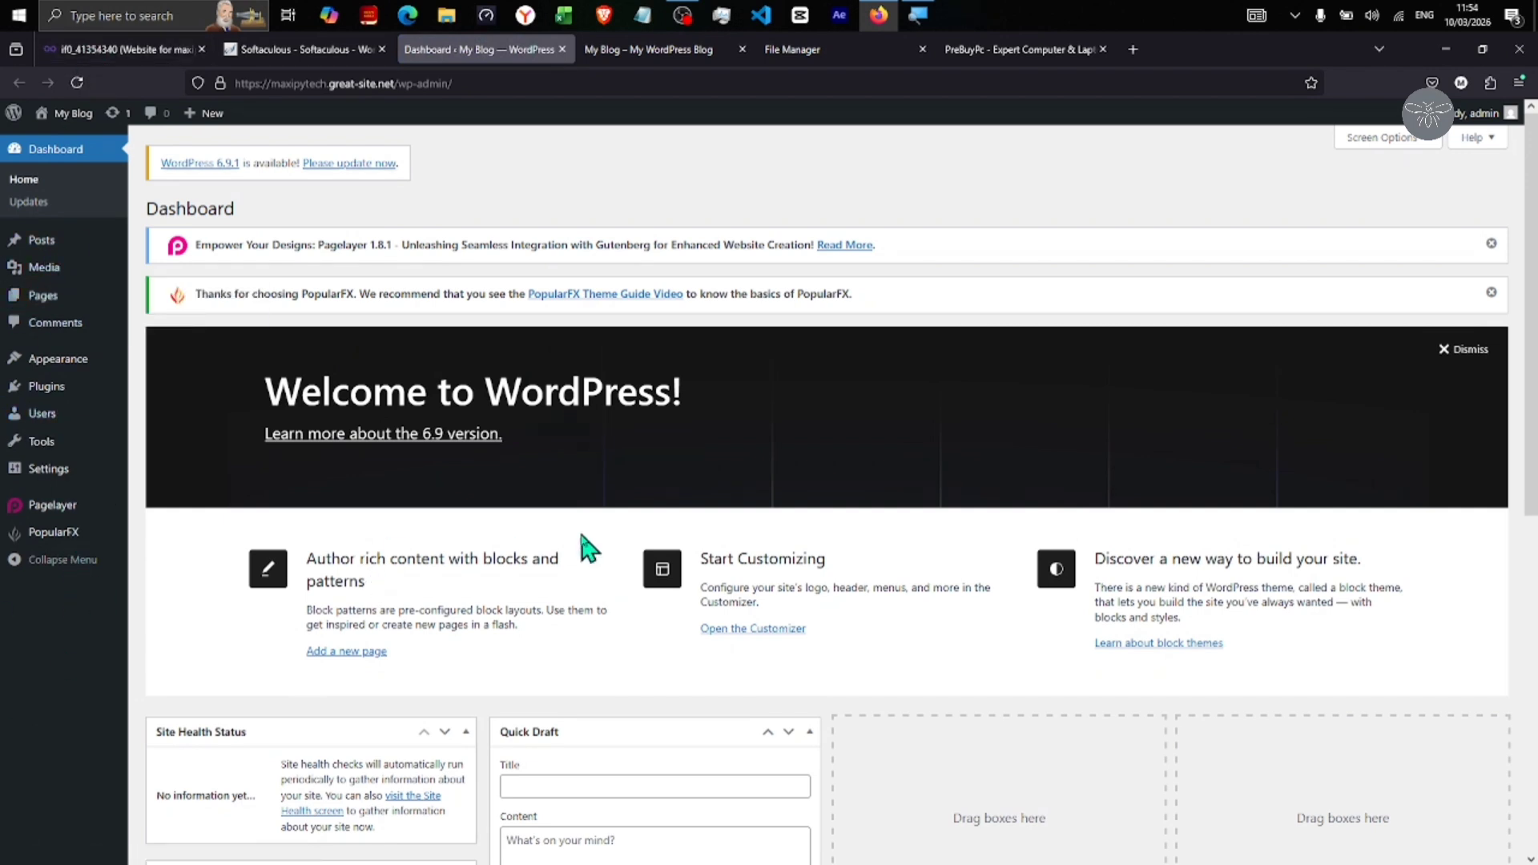
left_click(759, 632)
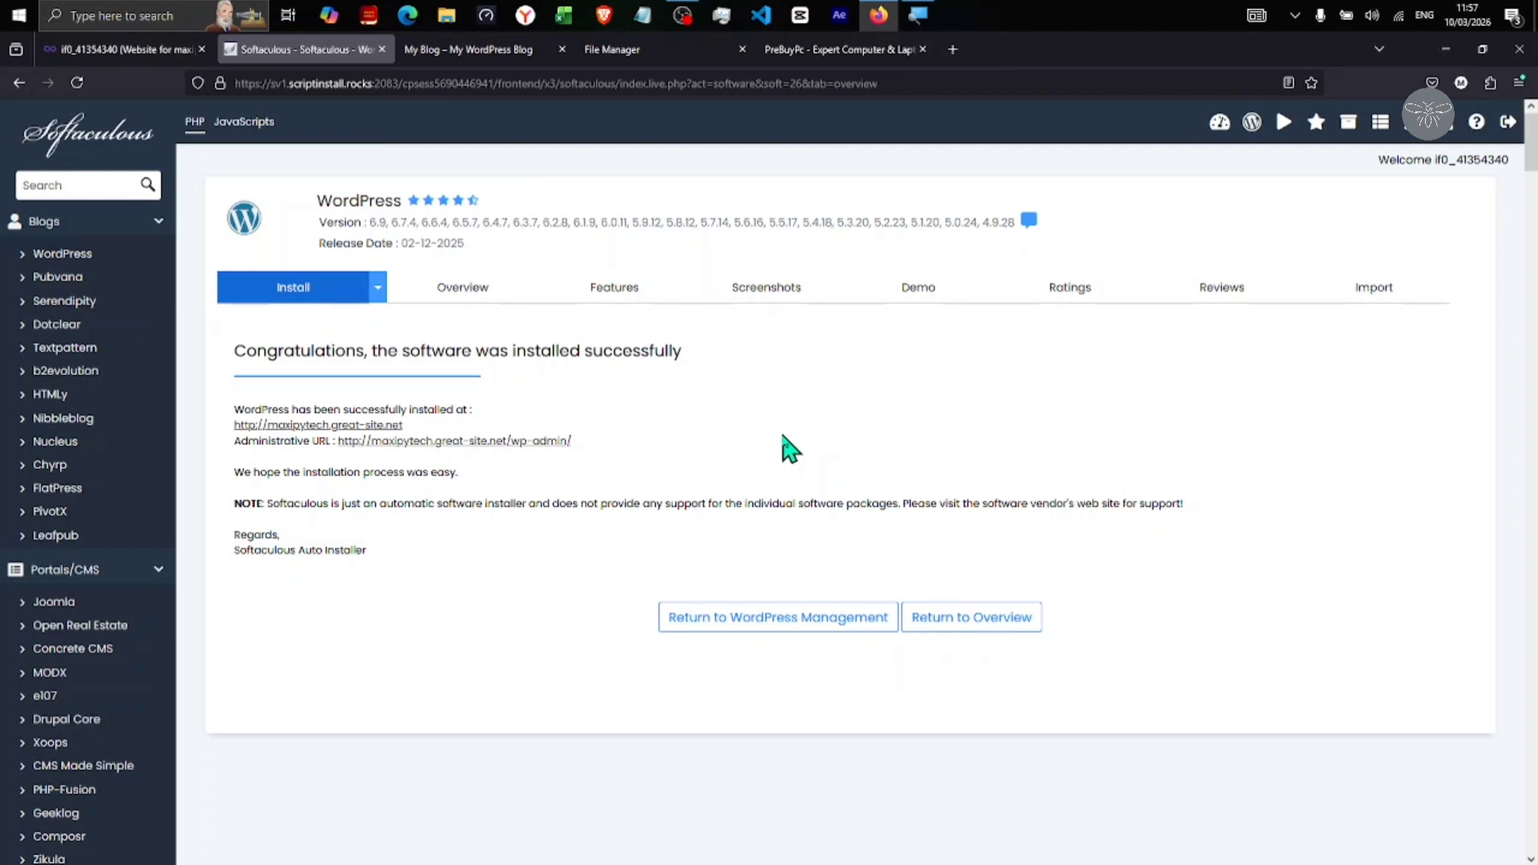
Go back to the script catalogue, search 'wor', and open the WordPress 6.9 page
left_click(103, 146)
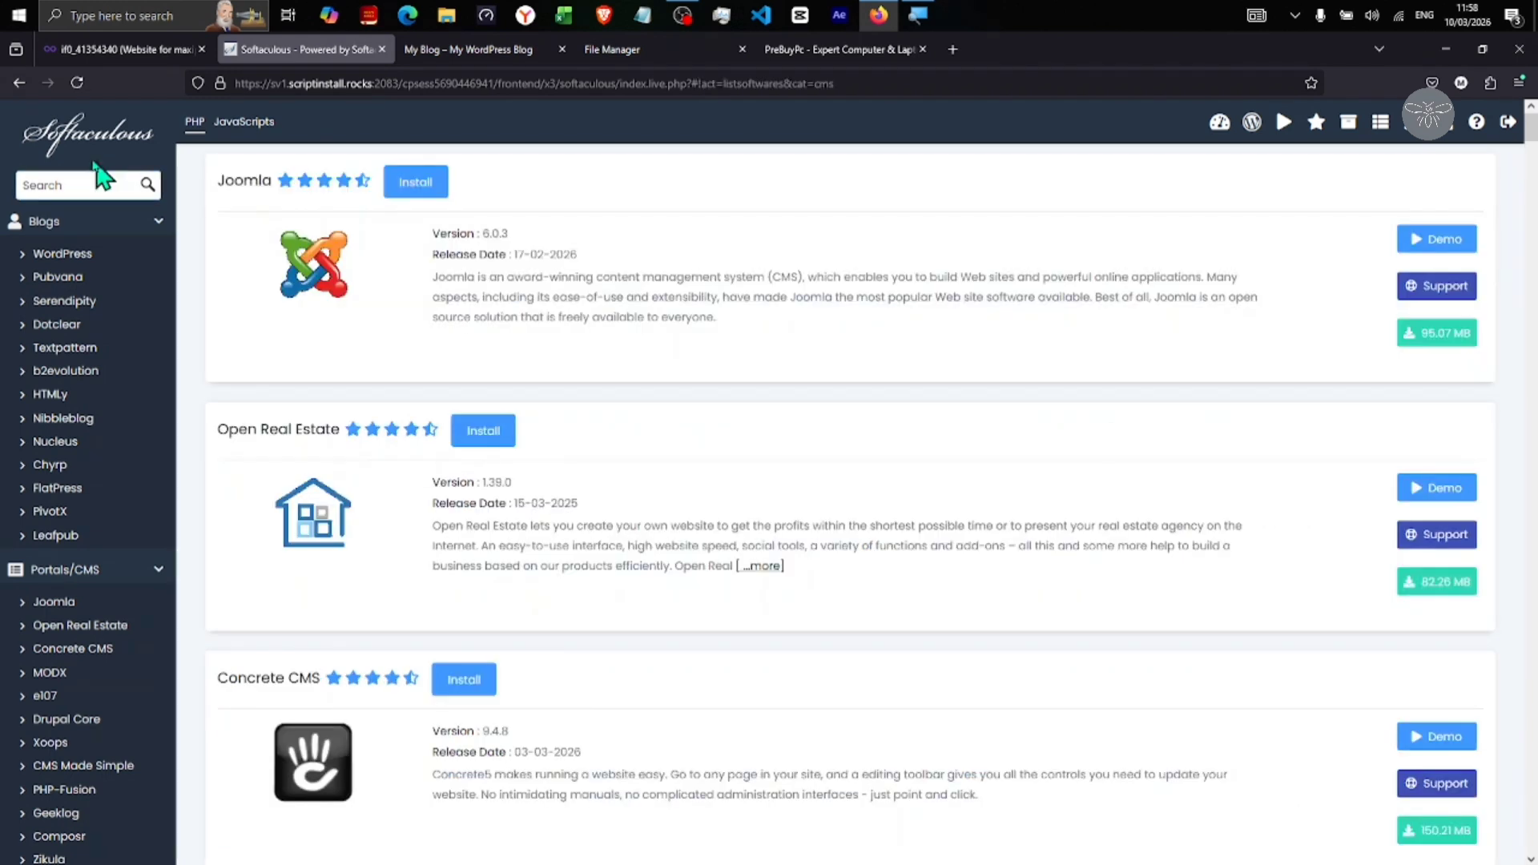
left_click(64, 182)
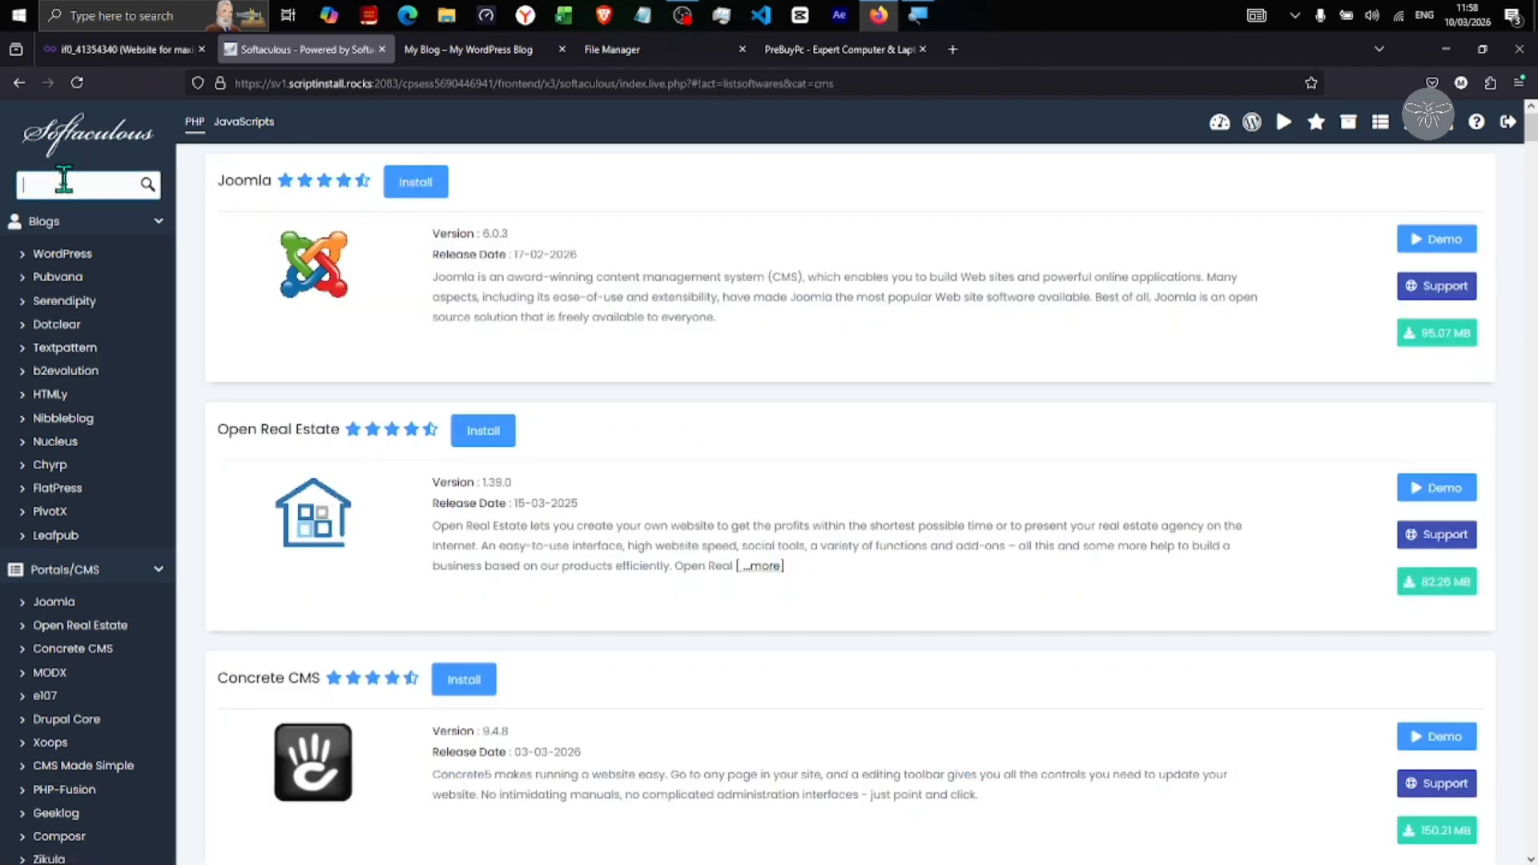
type("word")
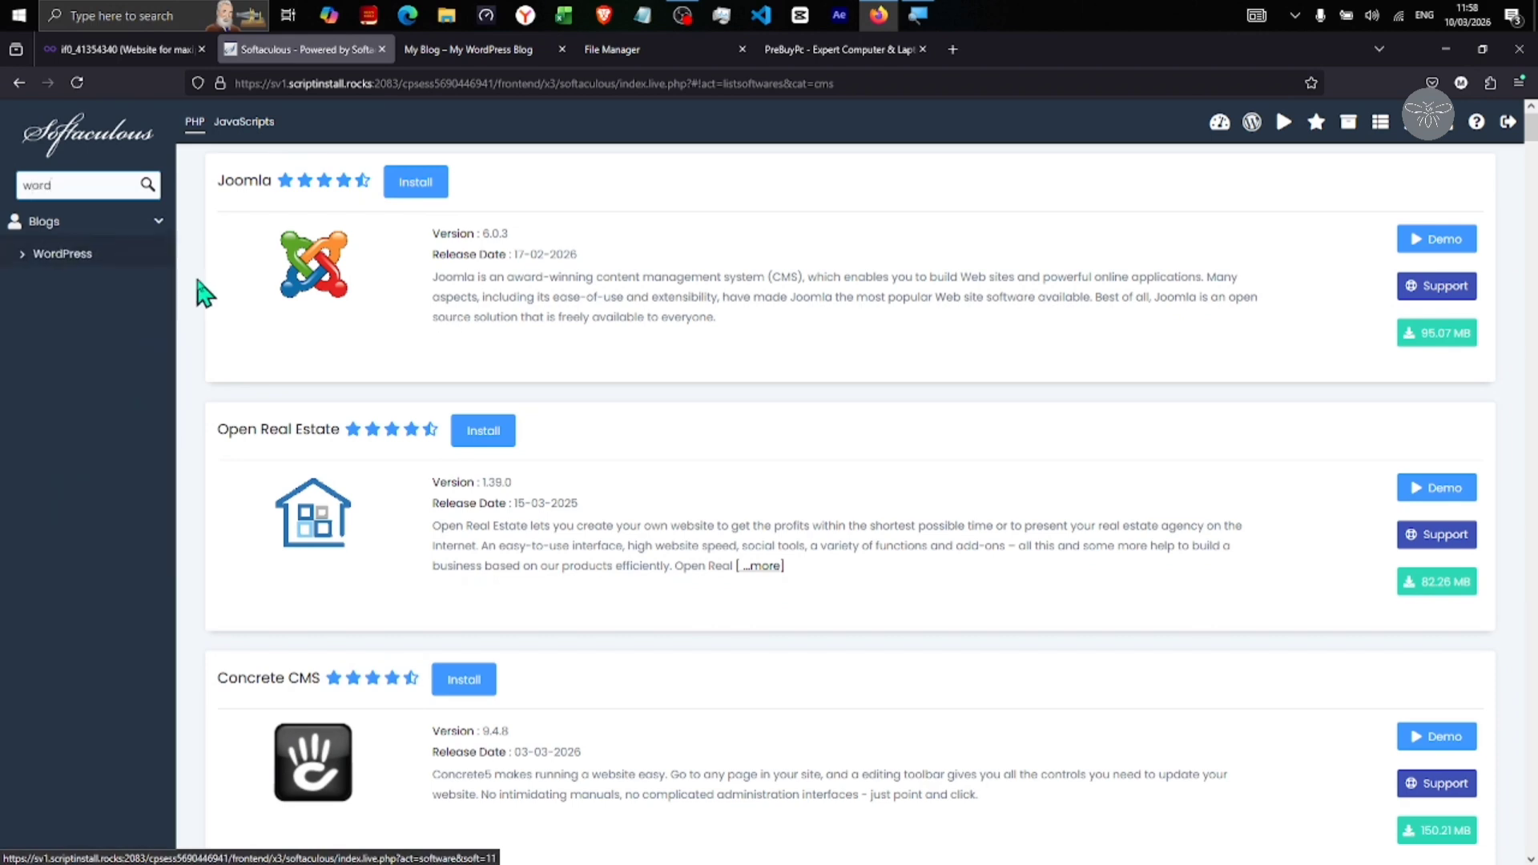
left_click(71, 255)
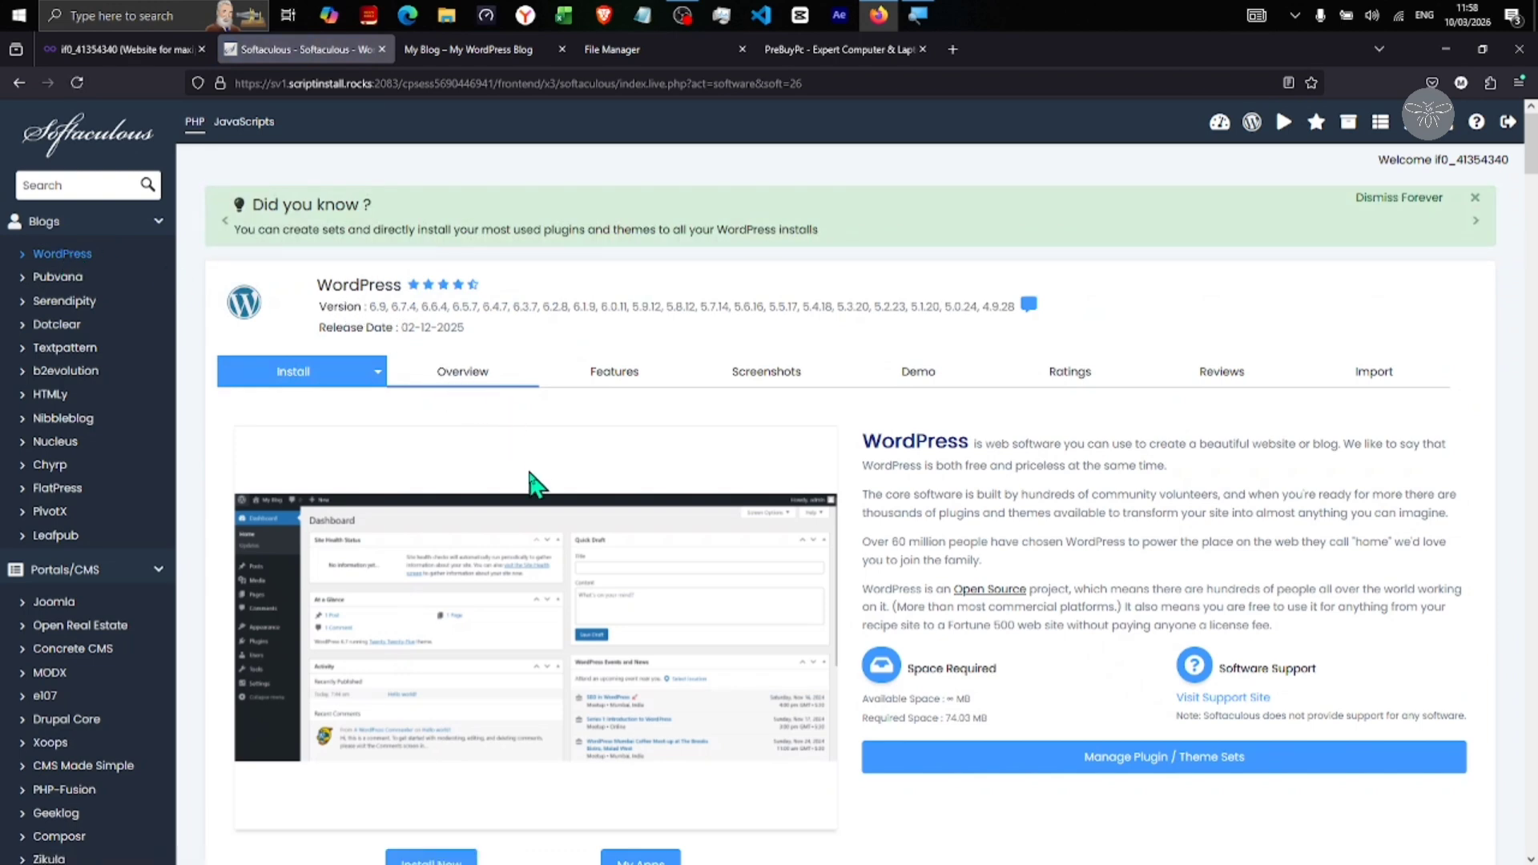
Log into the WordPress admin for maxipytech.great-site.net from Current Installations
scroll(536, 485, "down", 7)
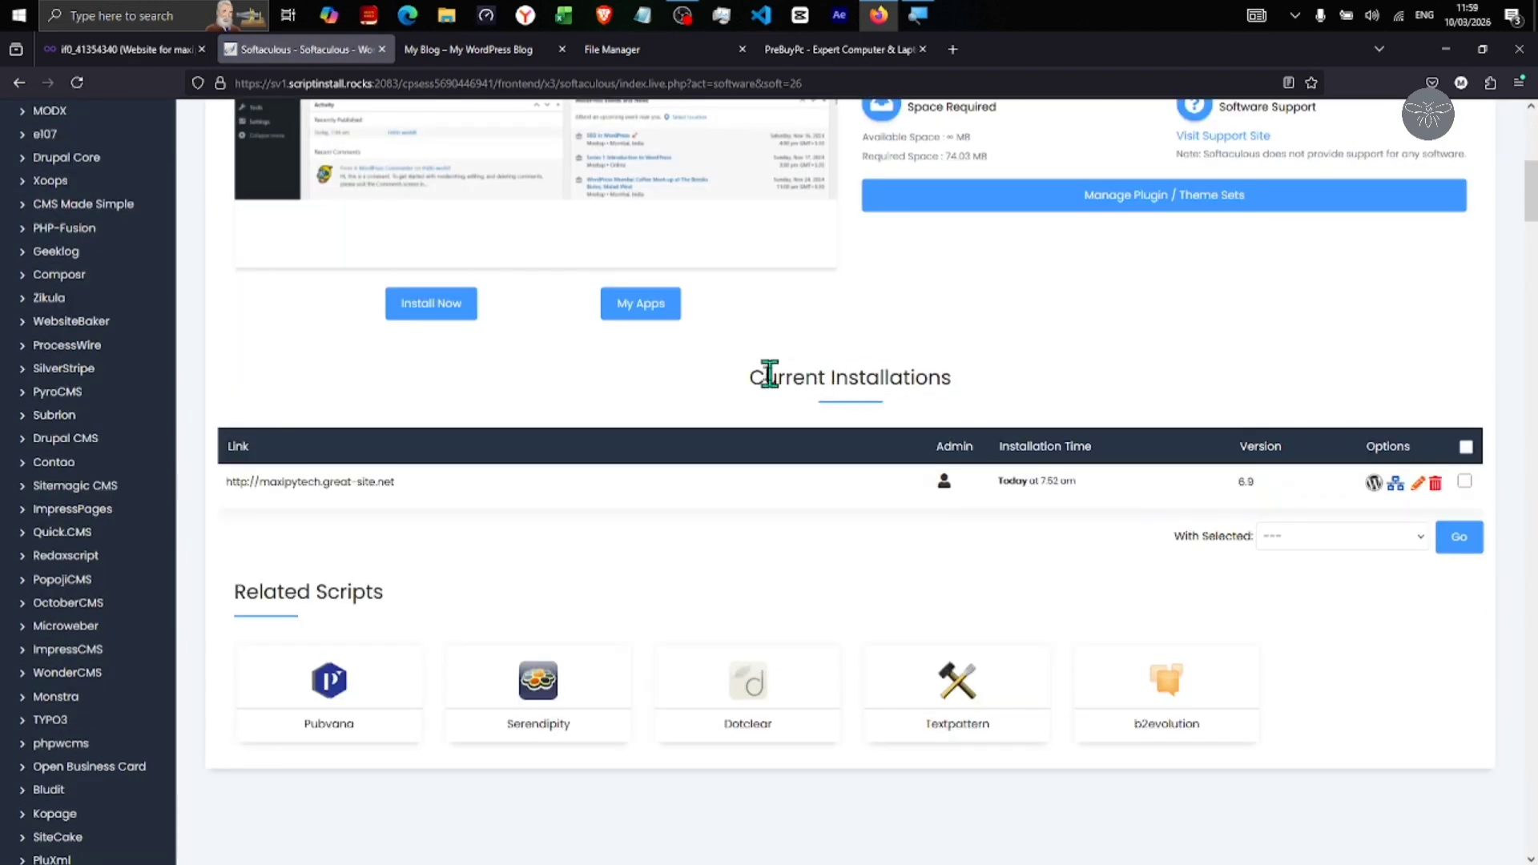
left_click_drag(746, 377, 1054, 380)
left_click(1054, 380)
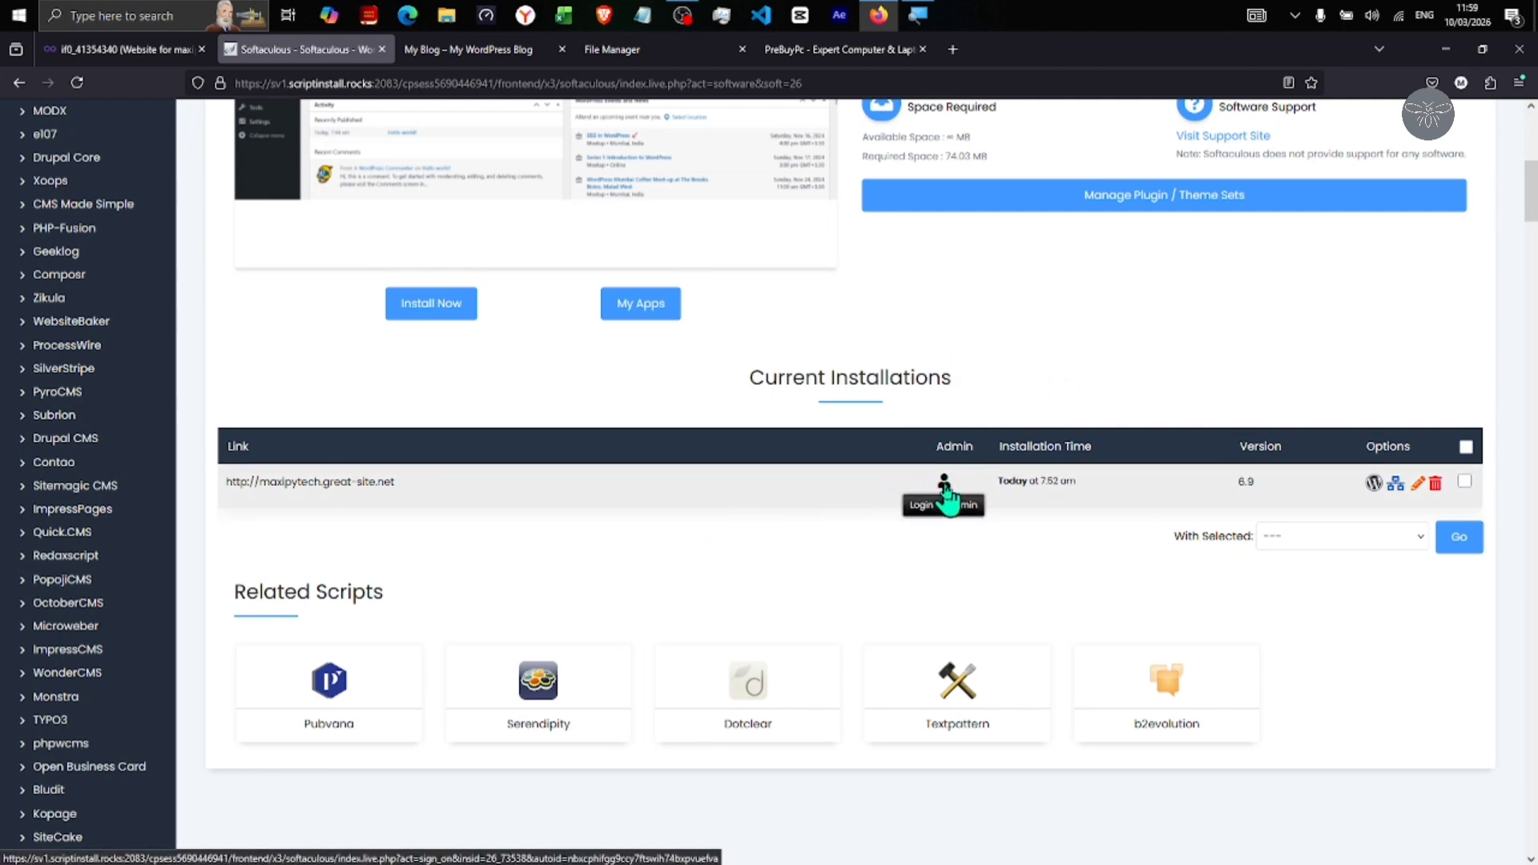
left_click(946, 484)
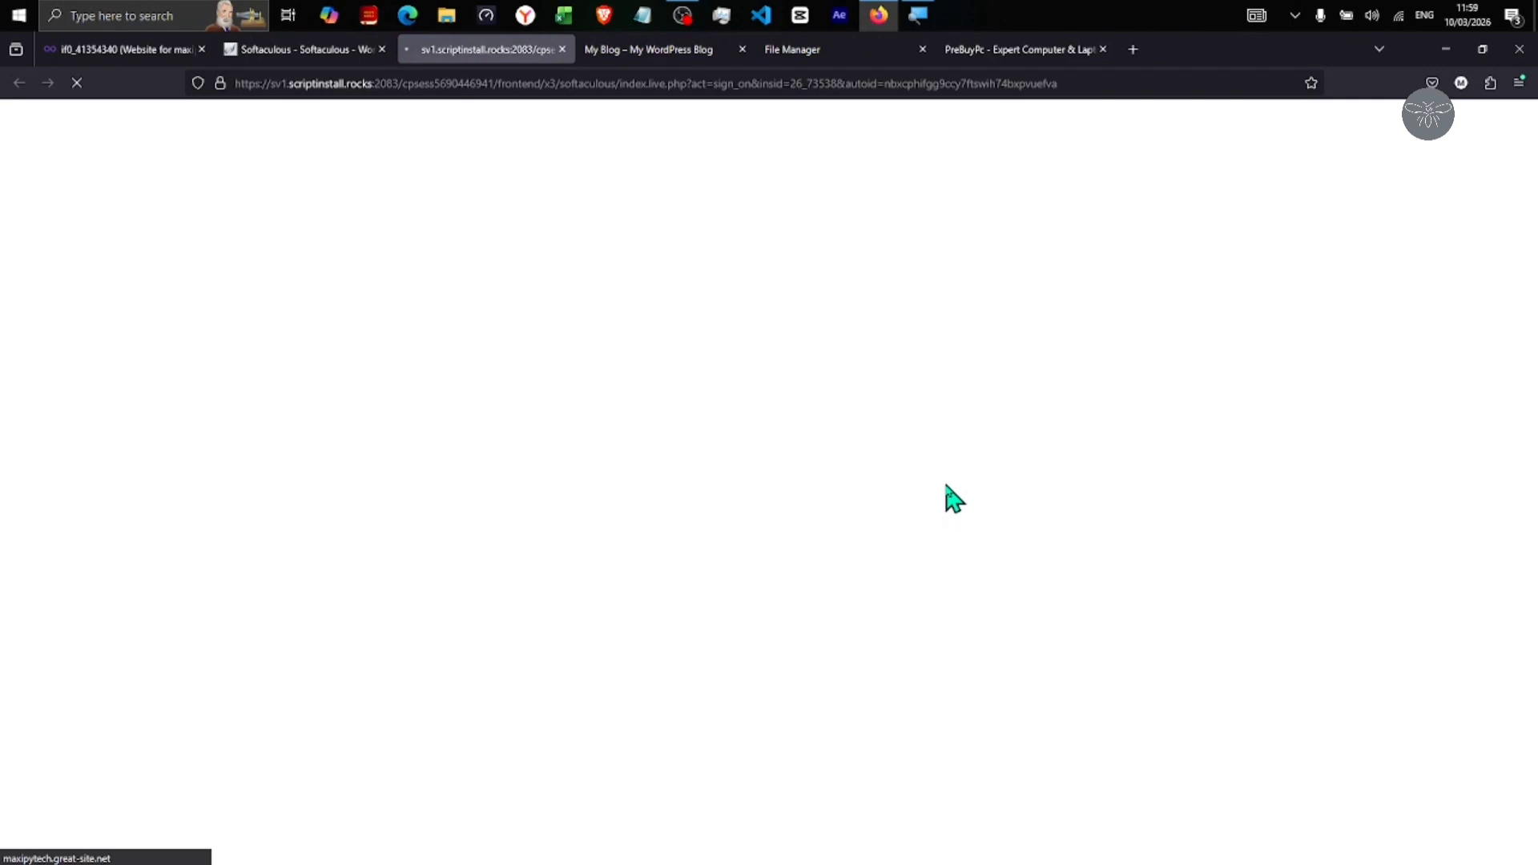